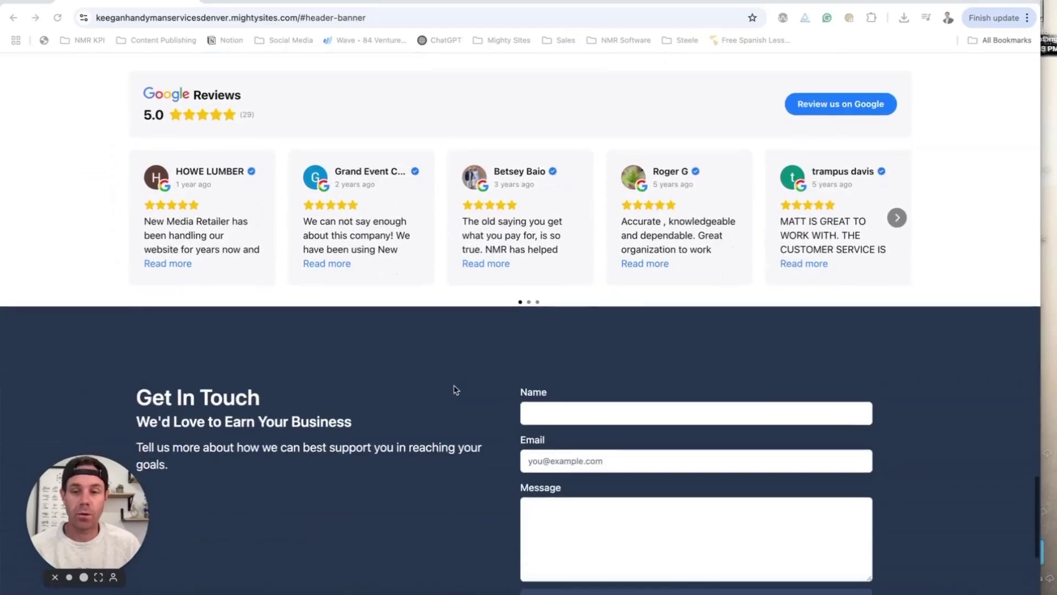
# - Browse the Home Repairs and Furniture Assembly service pages of the finished handyman site
pyautogui.scroll(3, 454, 389)
pyautogui.scroll(20, 454, 389)
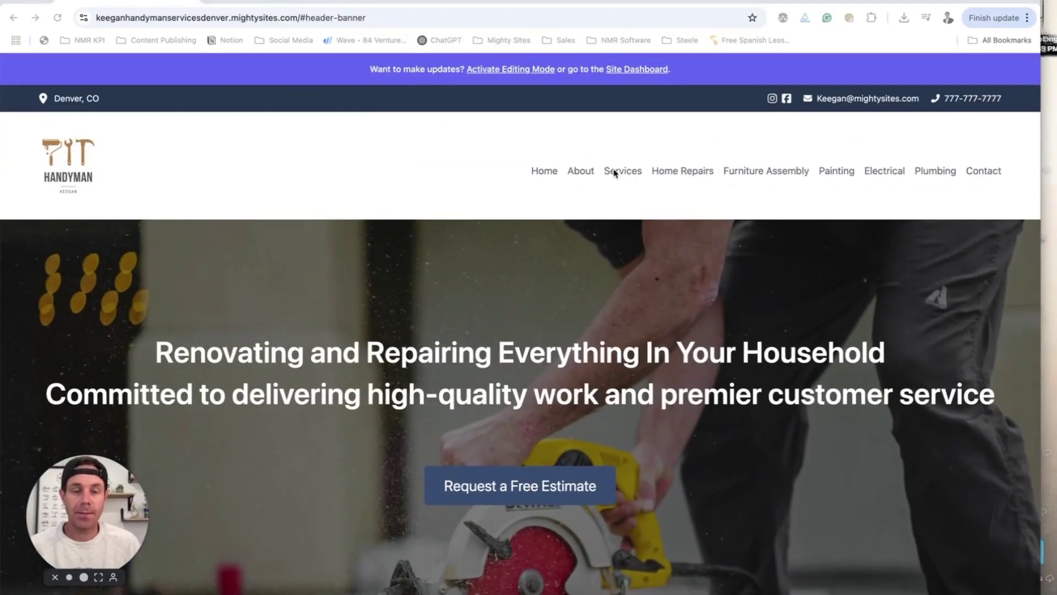
pyautogui.scroll(-20, 683, 309)
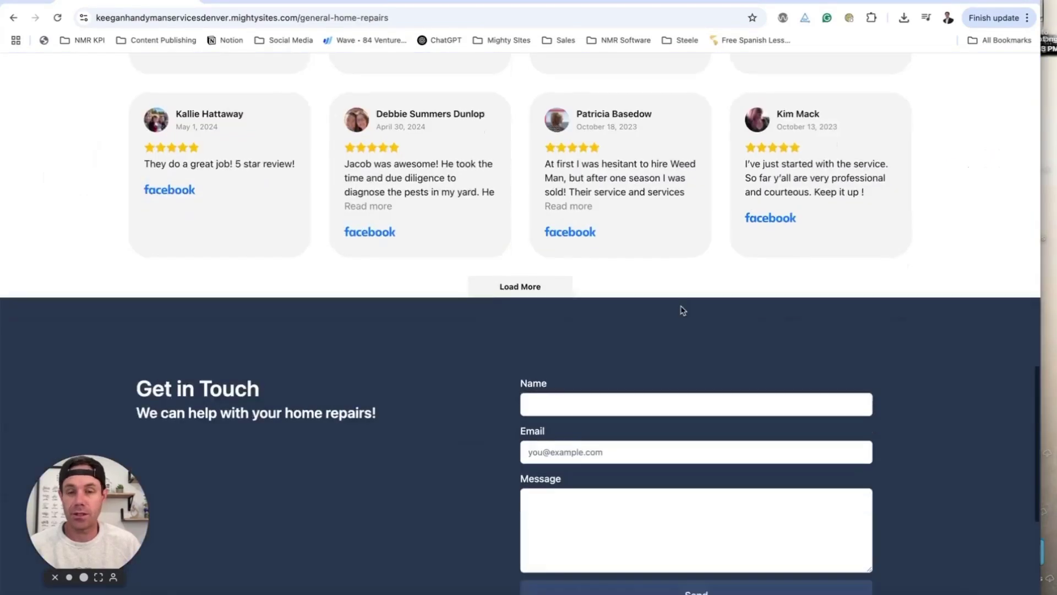
pyautogui.scroll(20, 680, 306)
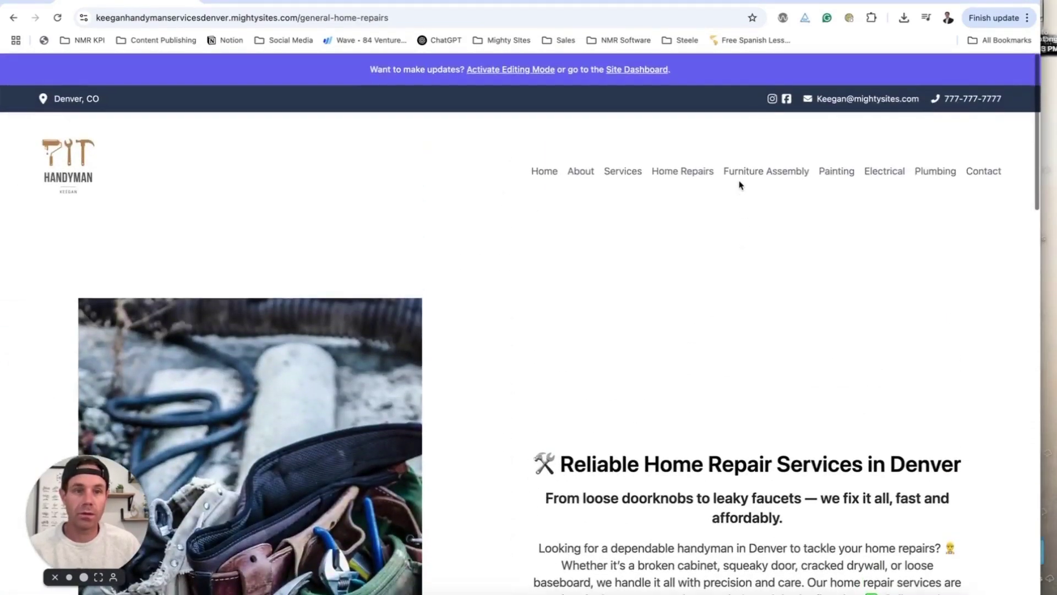
pyautogui.click(739, 173)
pyautogui.scroll(-10, 432, 358)
pyautogui.scroll(-5, 433, 358)
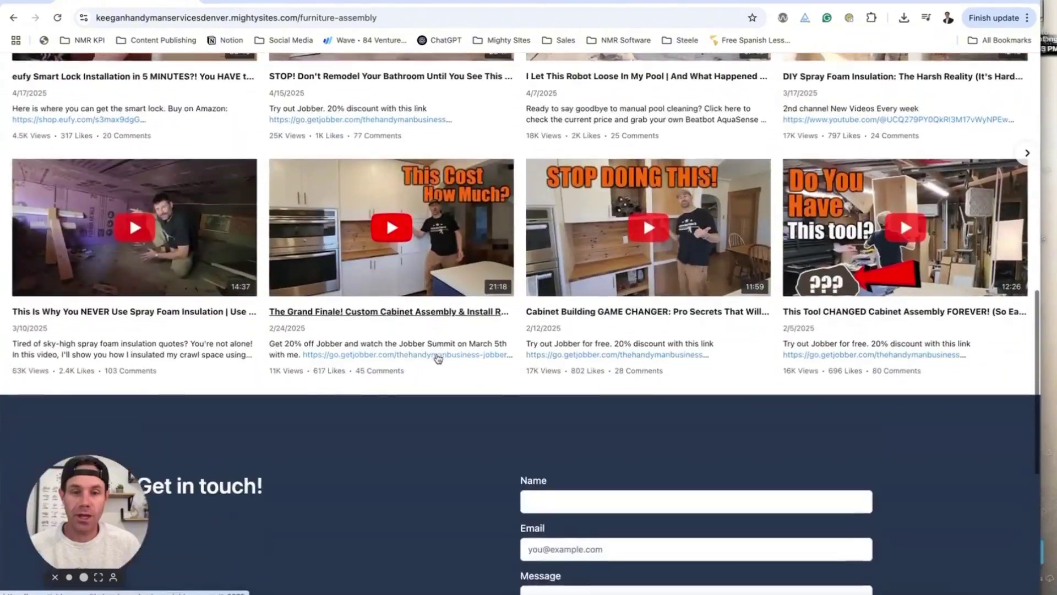
pyautogui.scroll(3, 435, 363)
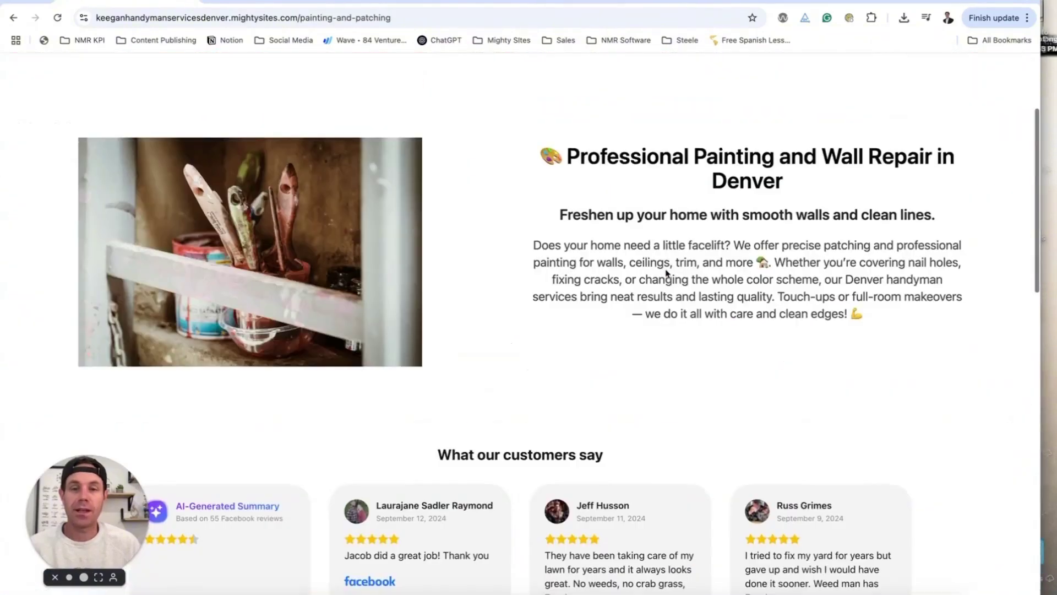
pyautogui.scroll(-2, 666, 274)
pyautogui.scroll(-8, 666, 274)
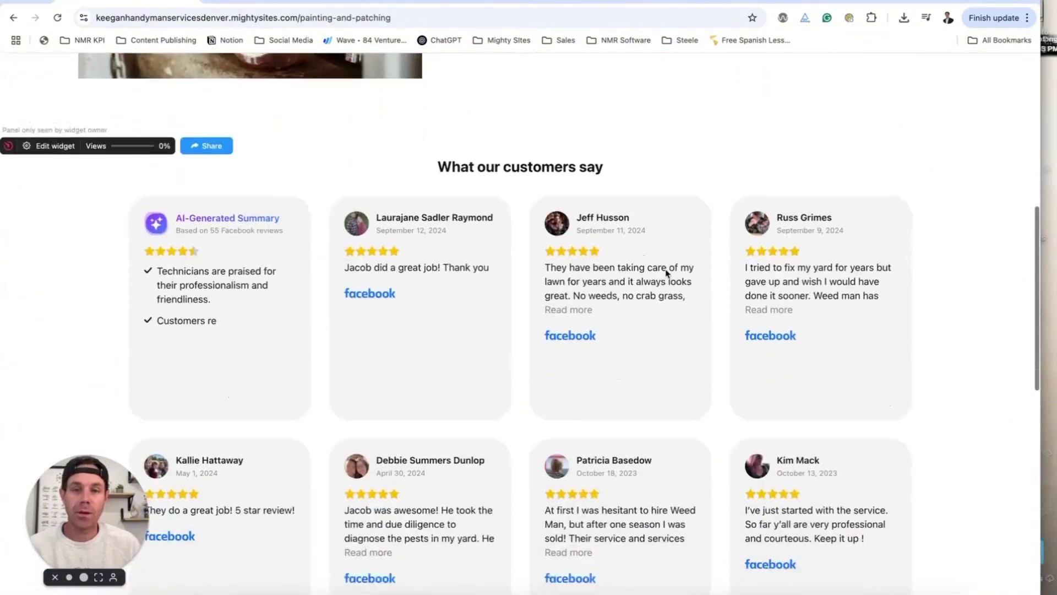
pyautogui.scroll(13, 684, 259)
# - Review the Electrical and Plumbing service pages
pyautogui.click(878, 174)
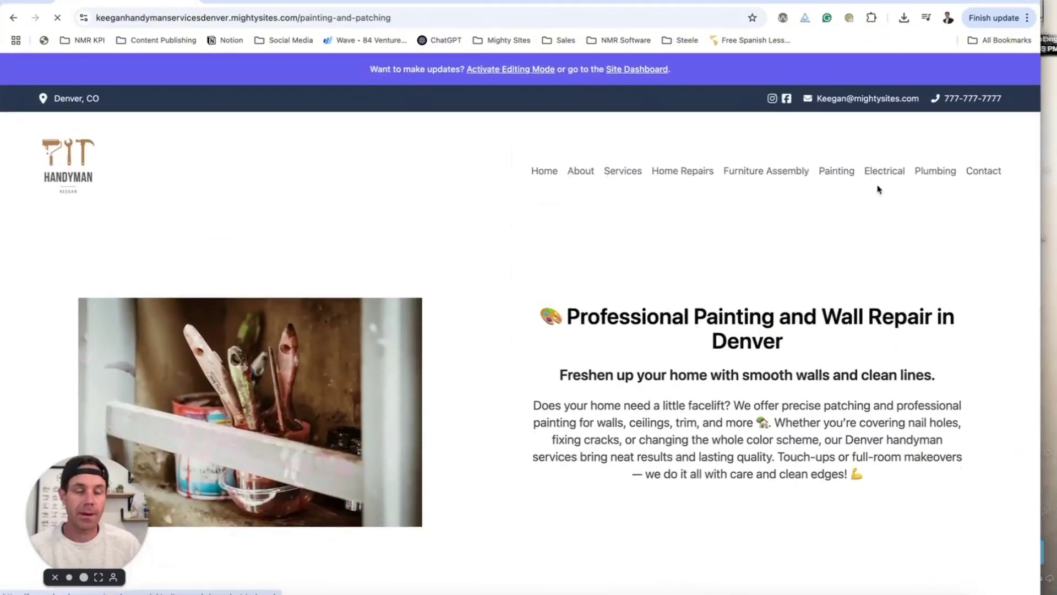
pyautogui.scroll(-2, 866, 210)
pyautogui.scroll(-3, 865, 206)
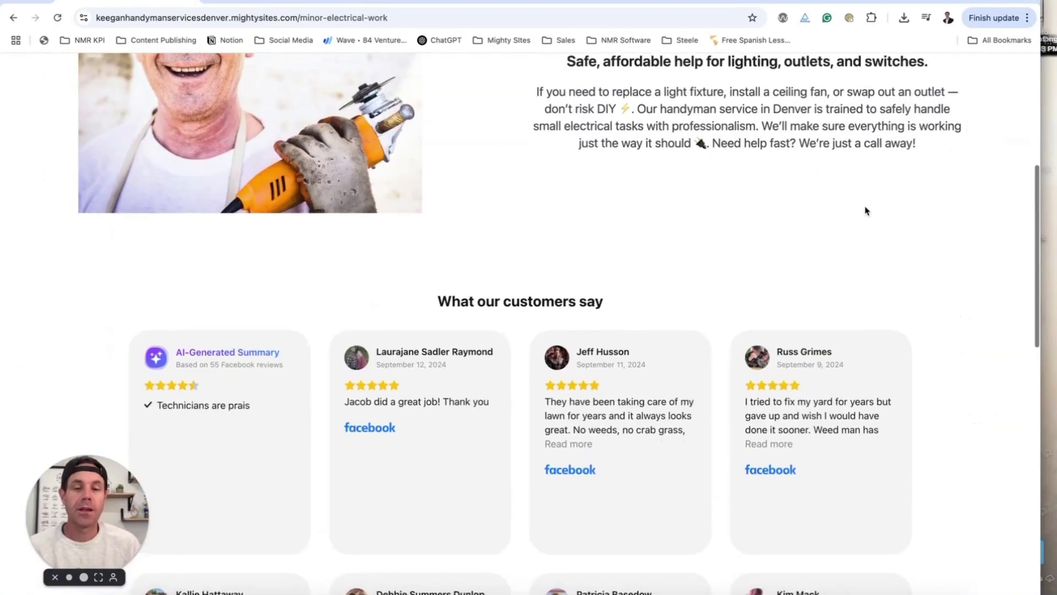
pyautogui.scroll(-8, 866, 210)
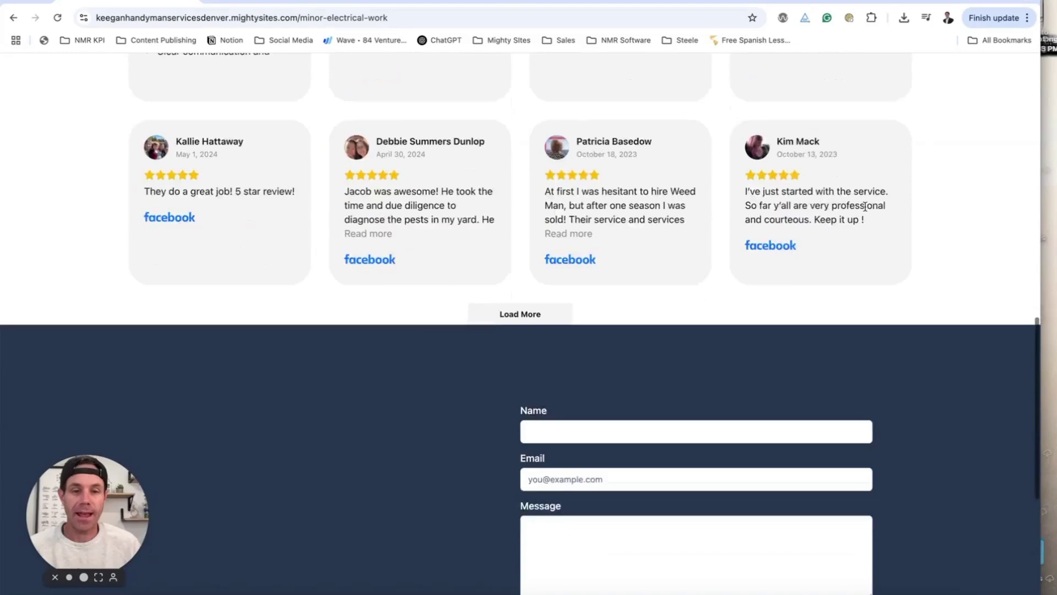
pyautogui.scroll(-2, 866, 207)
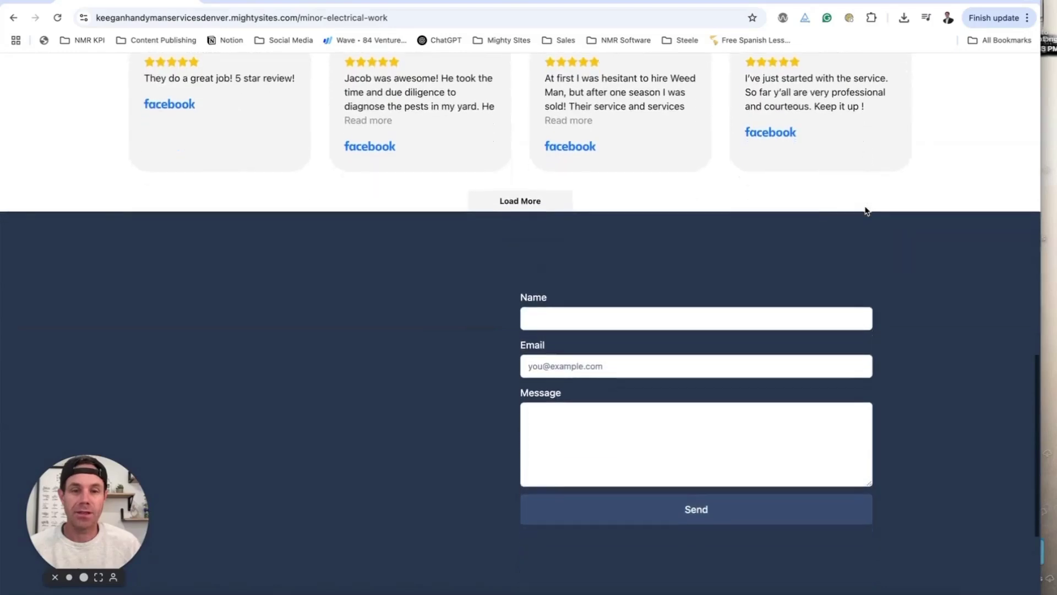
pyautogui.scroll(20, 867, 209)
pyautogui.click(926, 170)
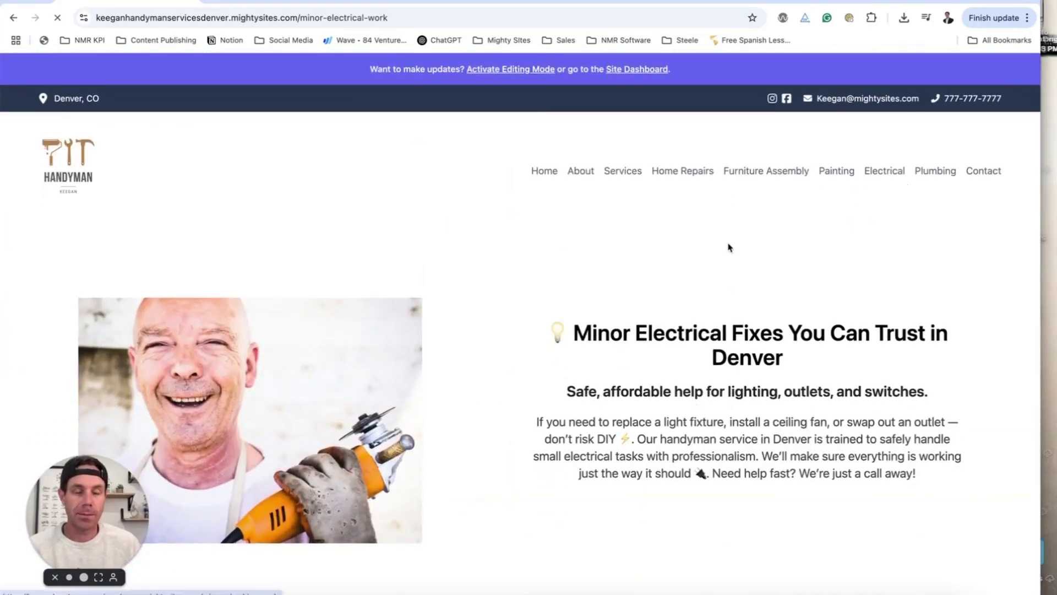
pyautogui.scroll(-7, 699, 245)
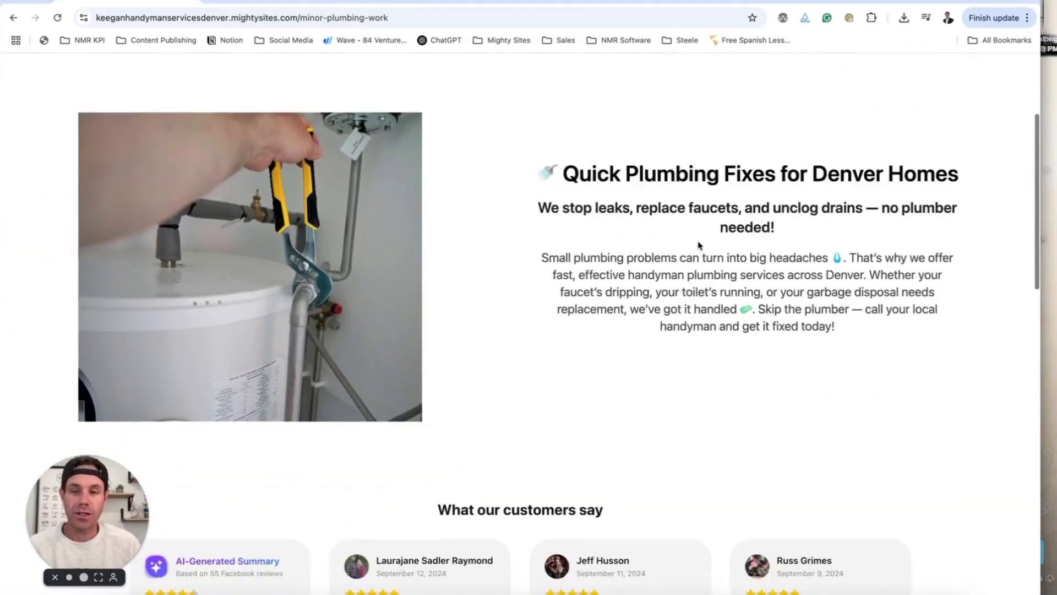
pyautogui.scroll(3, 698, 243)
pyautogui.scroll(4, 698, 242)
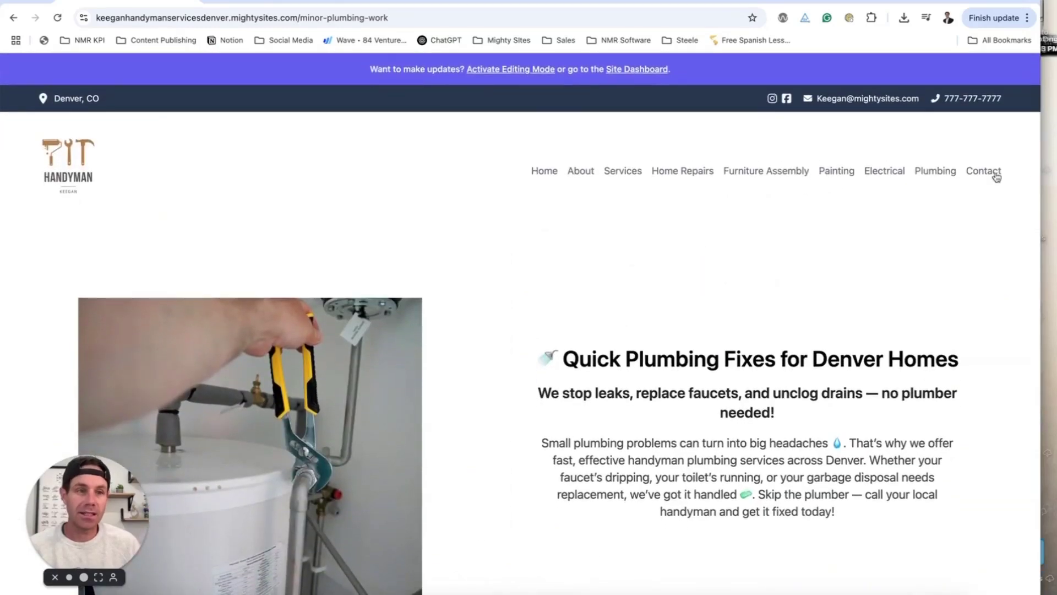
# - Return to the site's home page and scroll through it
pyautogui.click(555, 173)
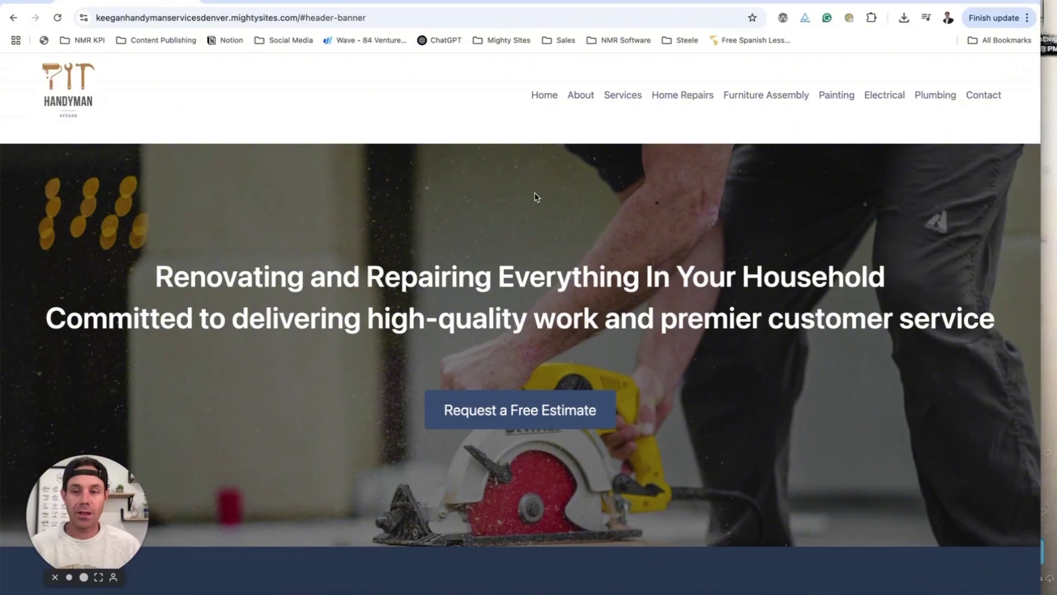
pyautogui.scroll(1, 536, 197)
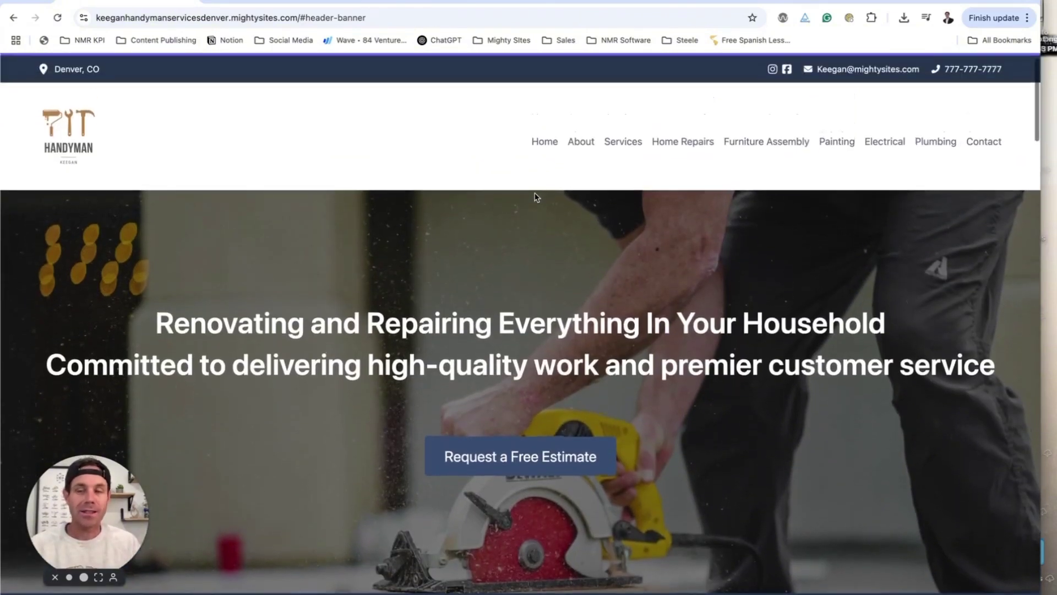
pyautogui.scroll(-9, 537, 197)
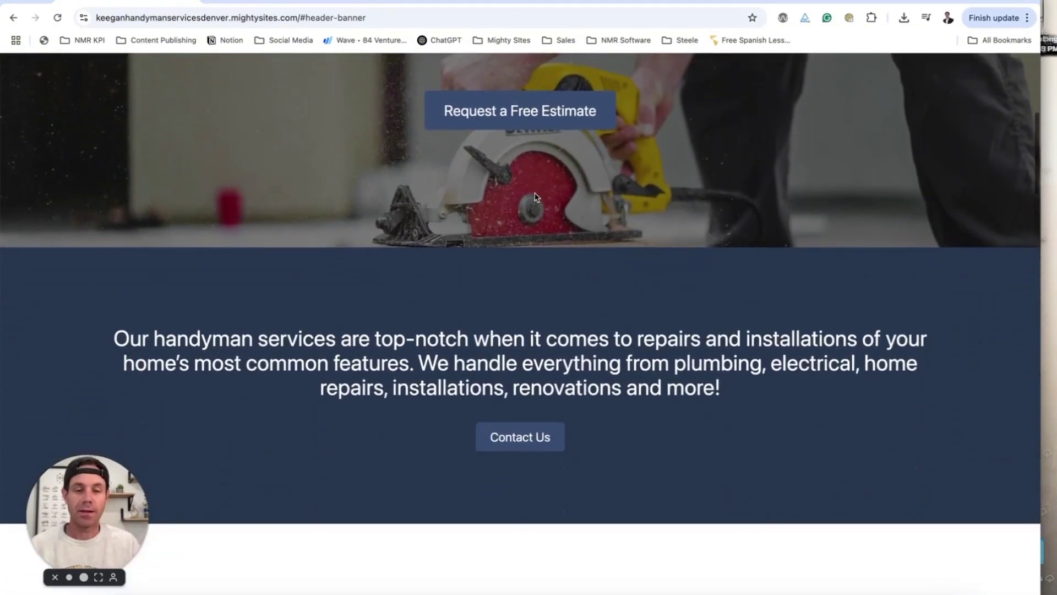
pyautogui.scroll(-8, 534, 196)
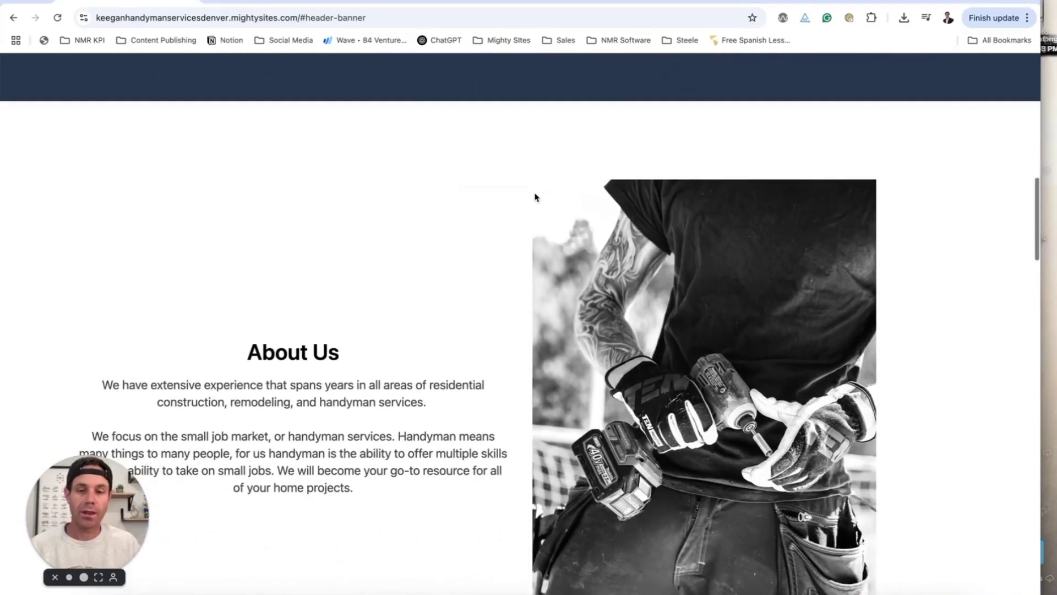
pyautogui.scroll(-3, 534, 196)
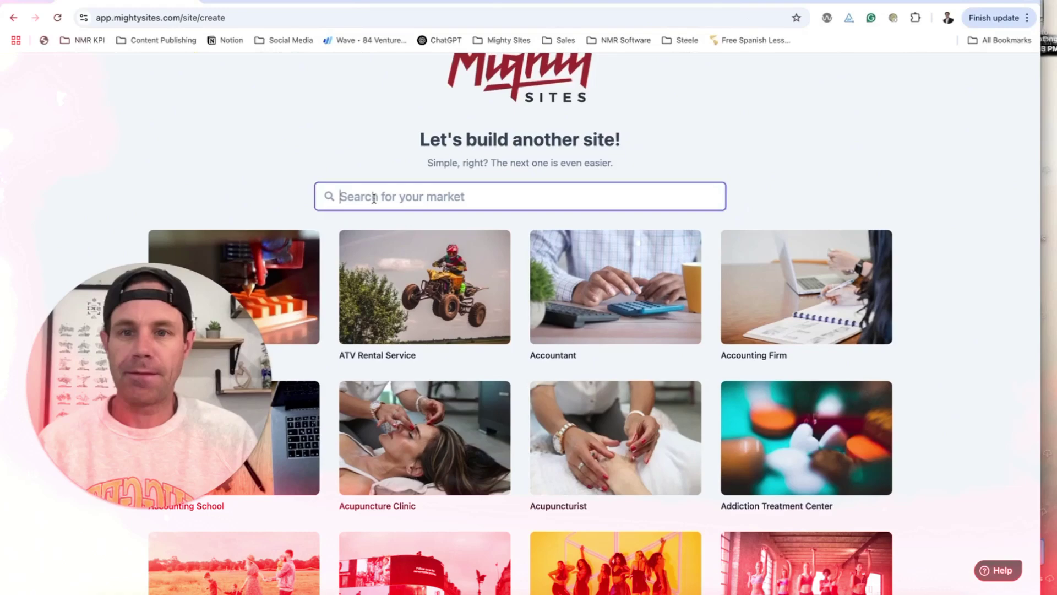
# - Search templates for 'handy' and pick the Handyman template
pyautogui.write('handy')
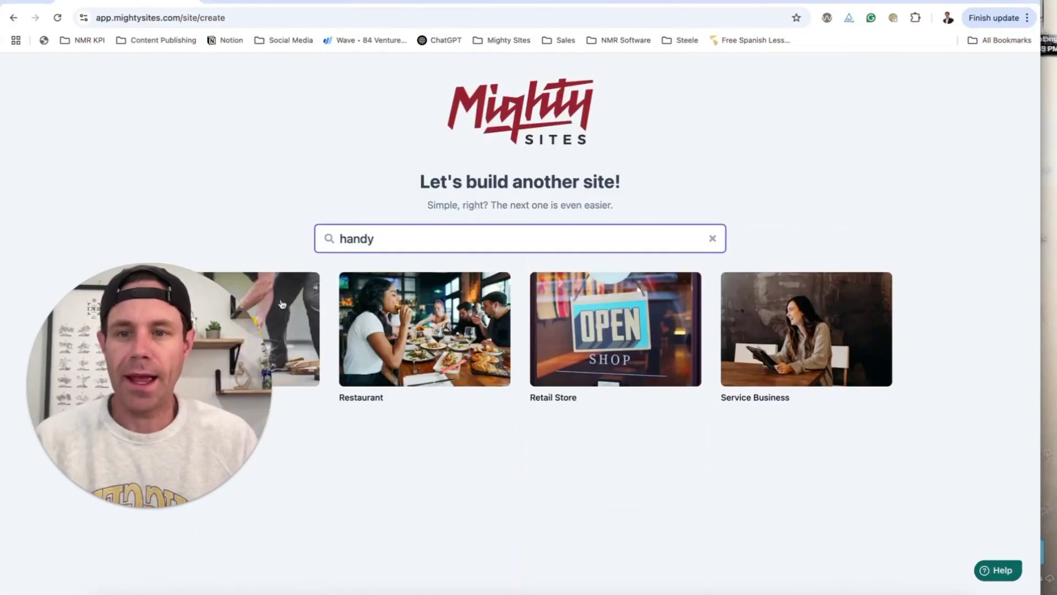
pyautogui.moveTo(223, 323); pyautogui.dragTo(852, 393)
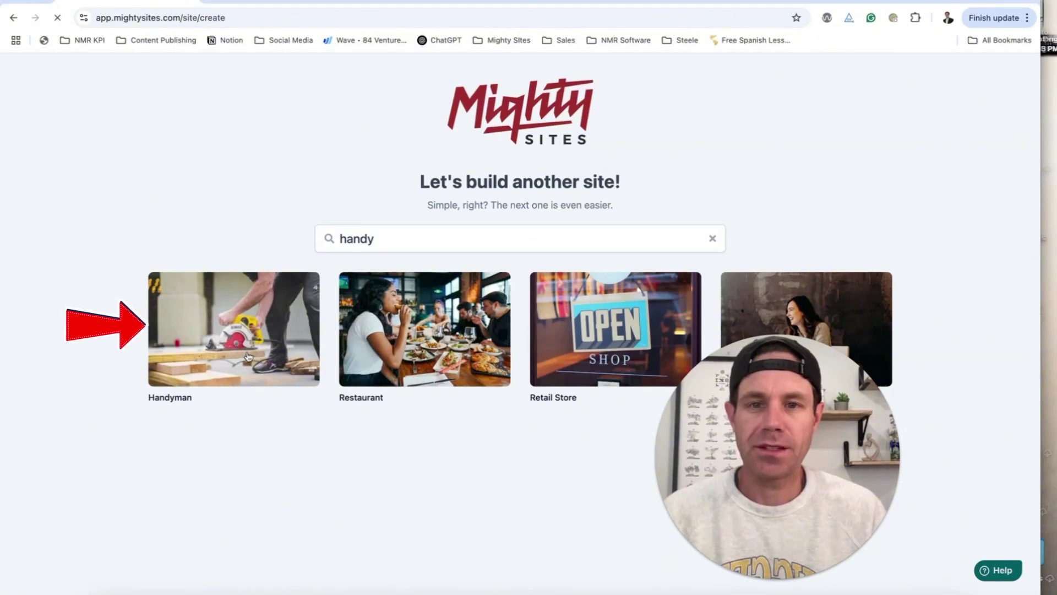
pyautogui.click(196, 348)
pyautogui.moveTo(881, 348); pyautogui.dragTo(303, 332)
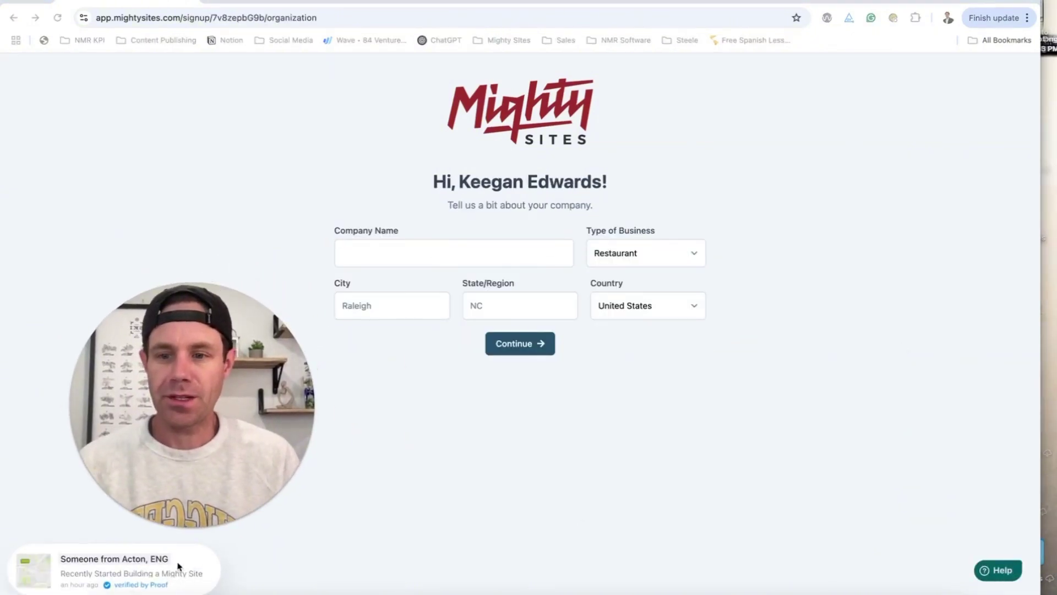
# - Enter the company name with Service business type, Denver and CO, then submit
pyautogui.click(446, 256)
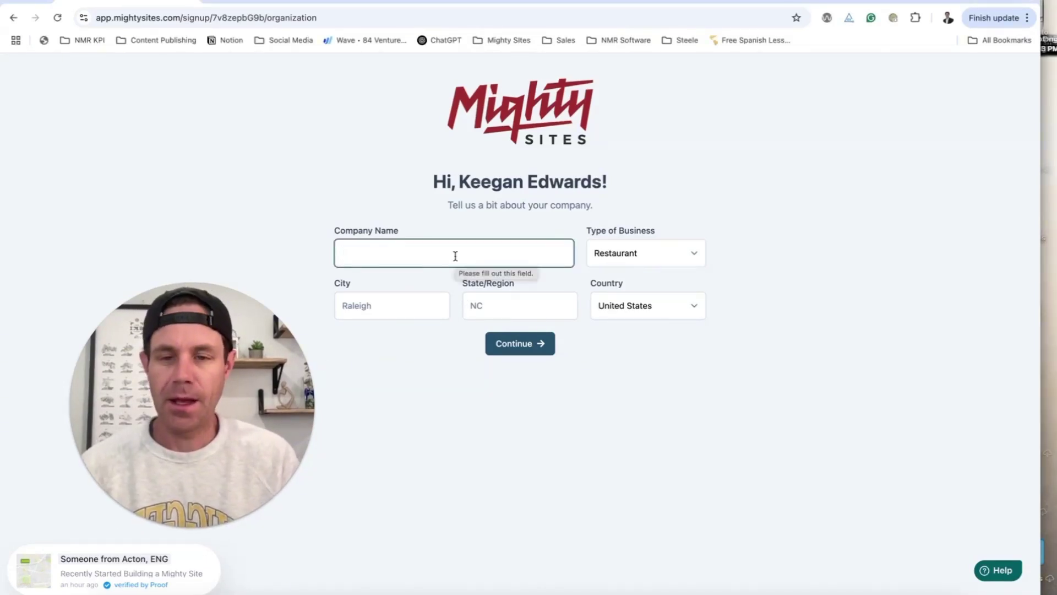
pyautogui.write('Keegan Handy')
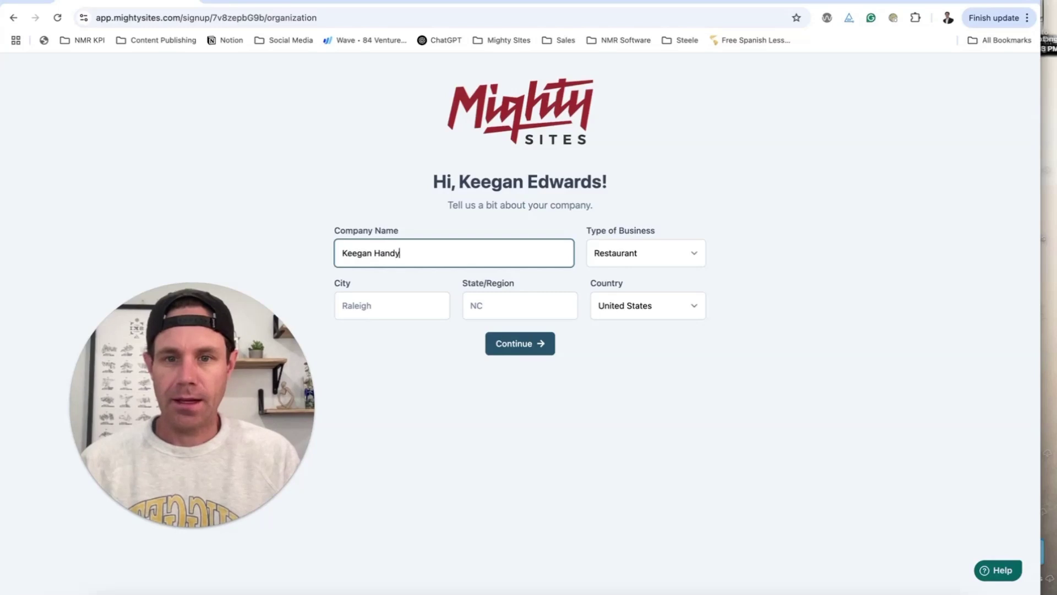
pyautogui.write('man Services Denver')
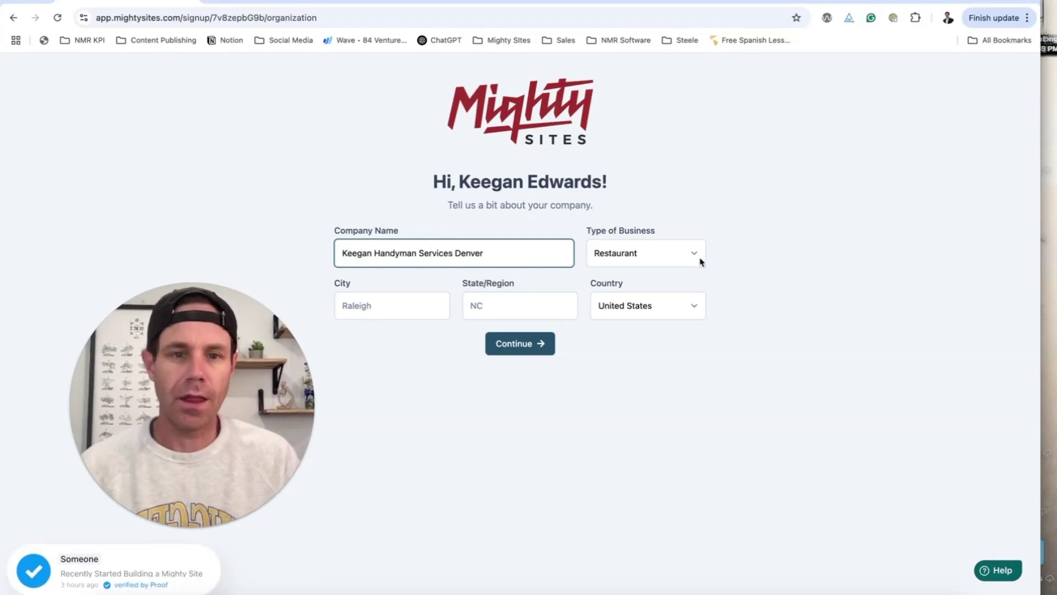
pyautogui.click(694, 253)
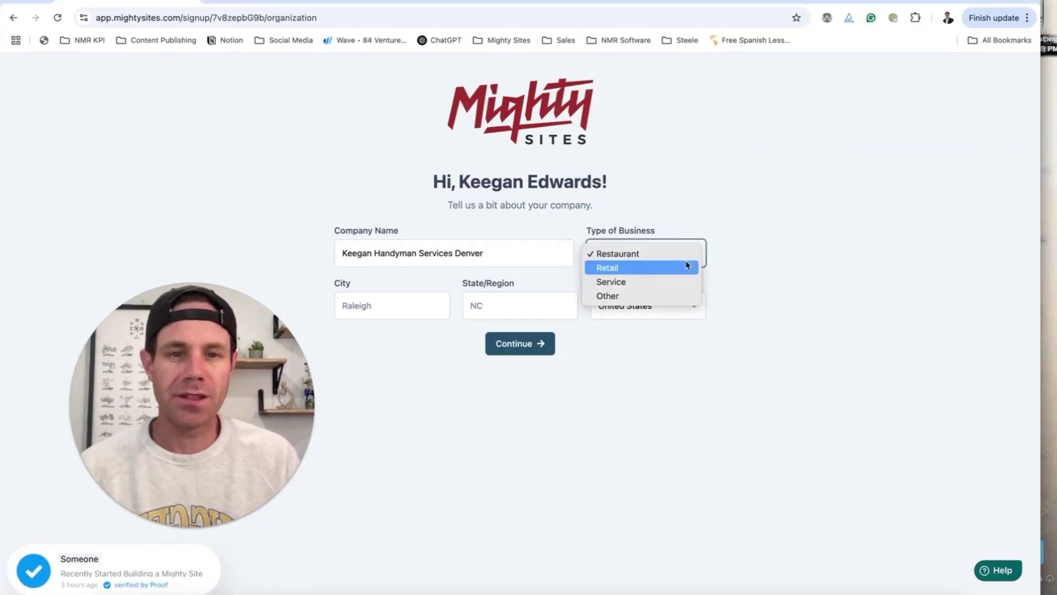
pyautogui.click(648, 278)
pyautogui.click(375, 307)
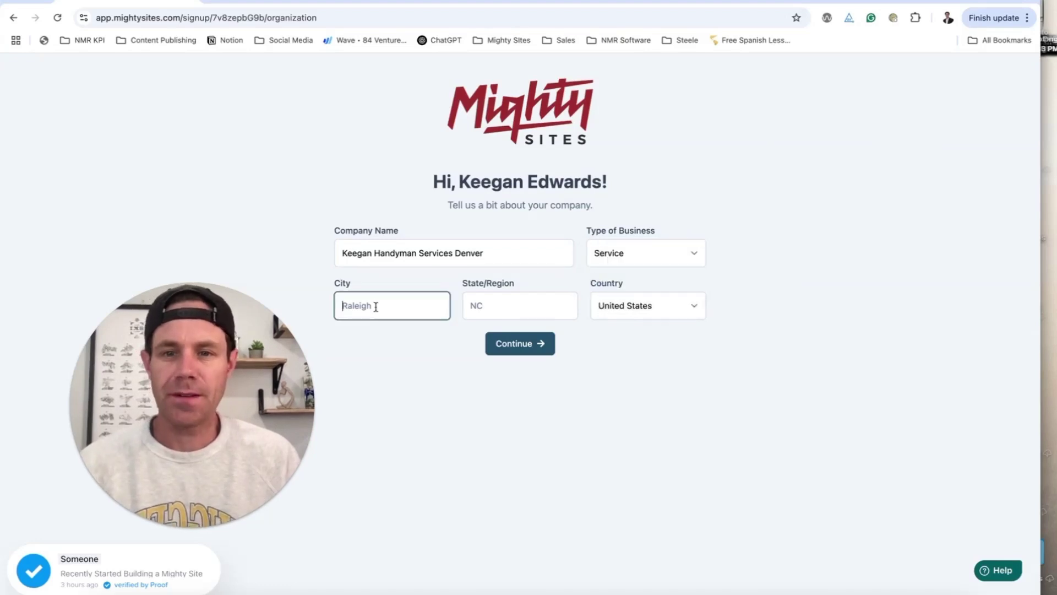
pyautogui.press('Tab')
pyautogui.write('CO')
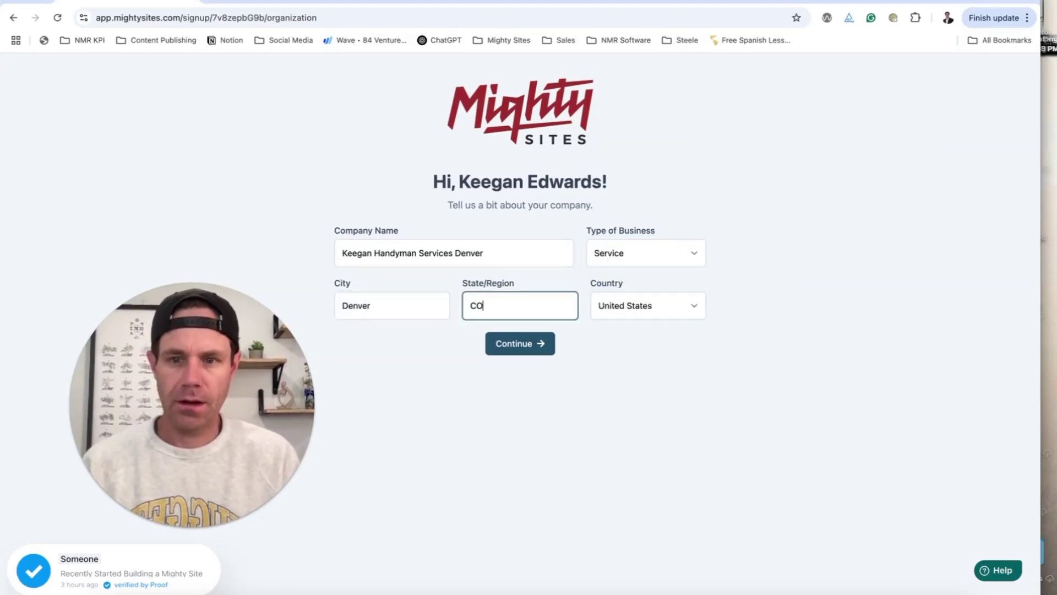
pyautogui.press('Tab')
pyautogui.click(526, 353)
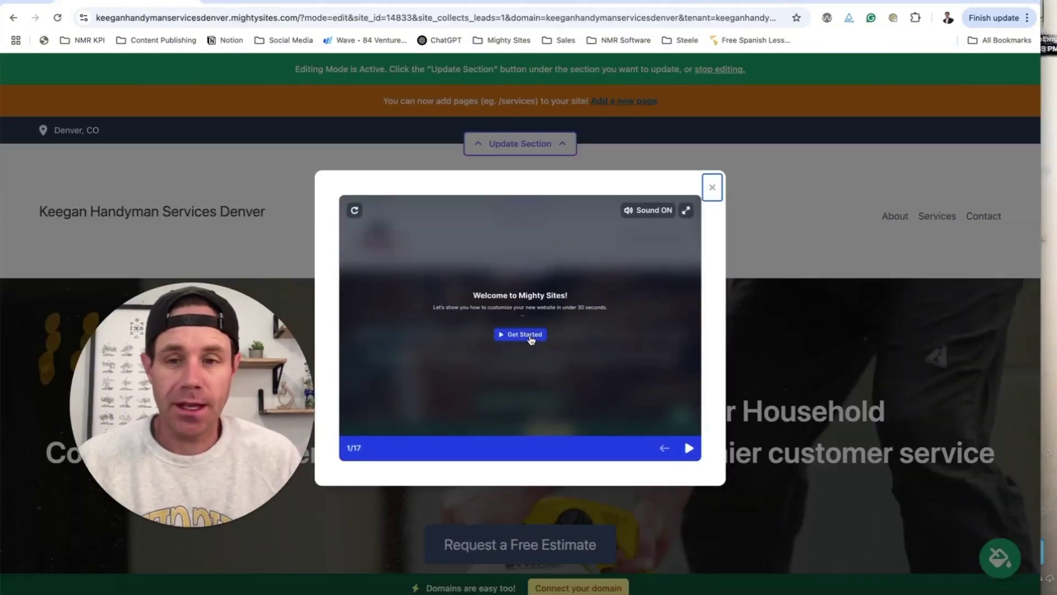
# - Start the welcome tutorial and advance to the Miller Moving example, slide 16 of 17
pyautogui.click(528, 336)
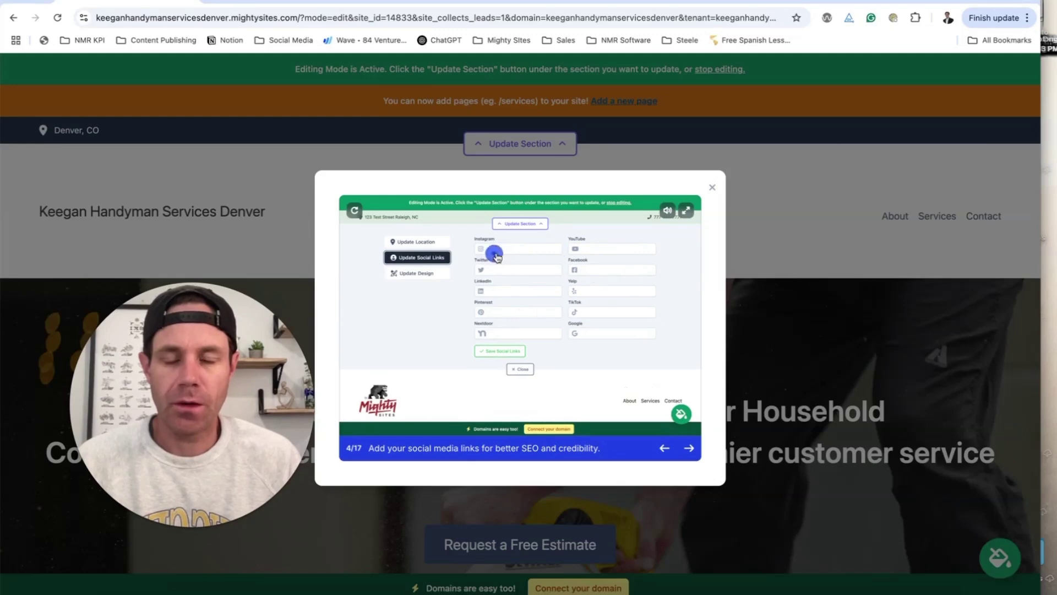
pyautogui.click(693, 451)
pyautogui.click(692, 451)
pyautogui.click(693, 451)
pyautogui.click(693, 451)
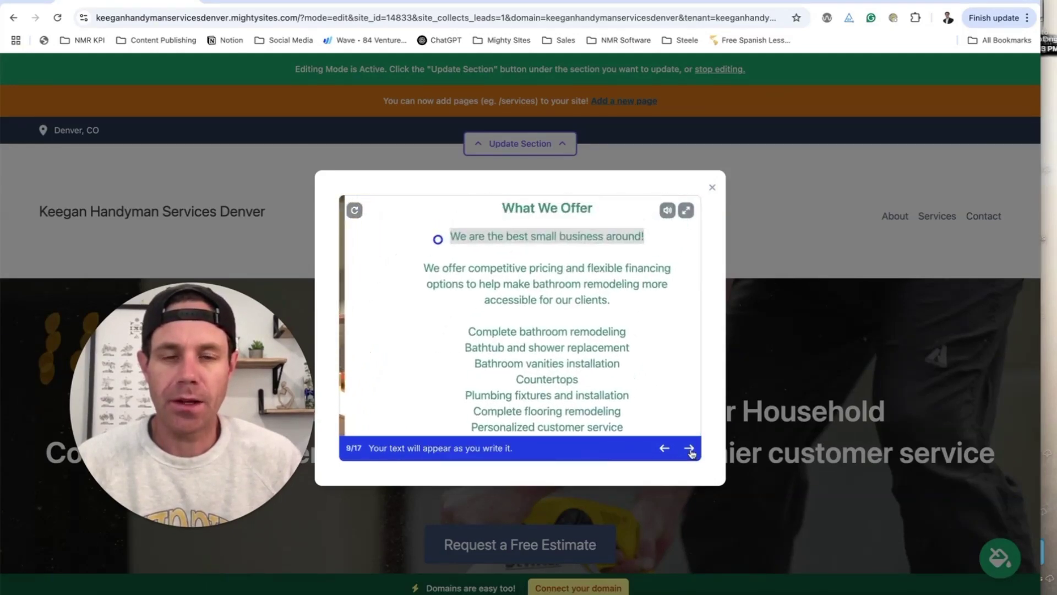
pyautogui.click(689, 448)
pyautogui.click(689, 448)
pyautogui.click(689, 448)
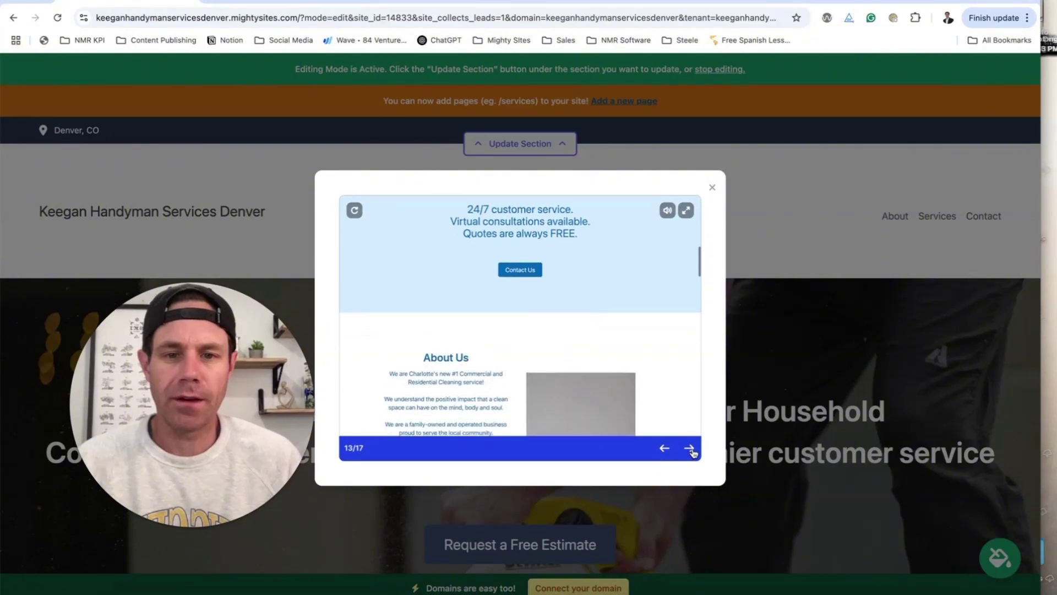
pyautogui.click(692, 450)
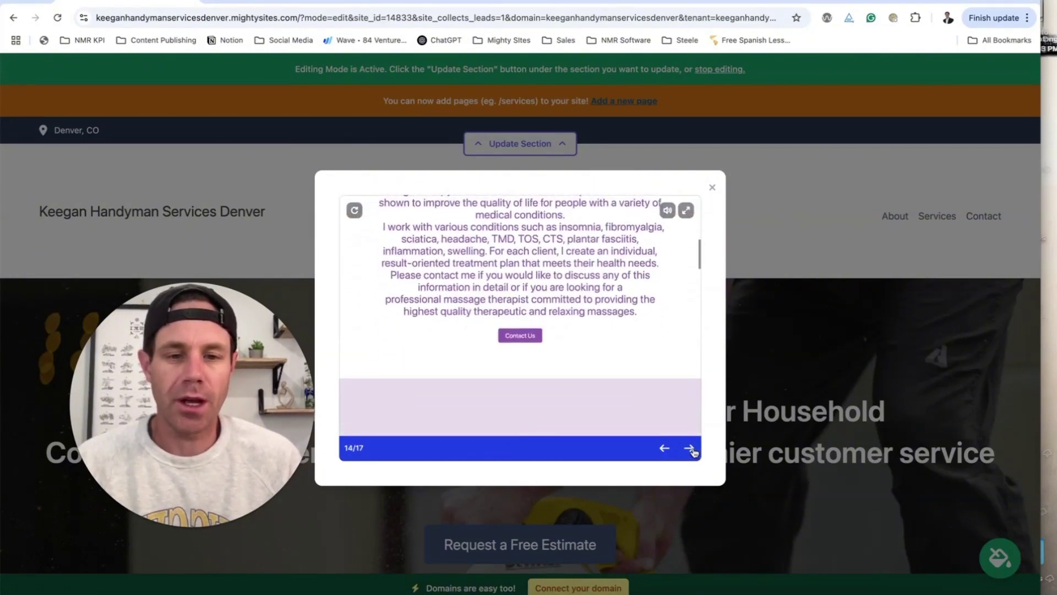
pyautogui.click(691, 449)
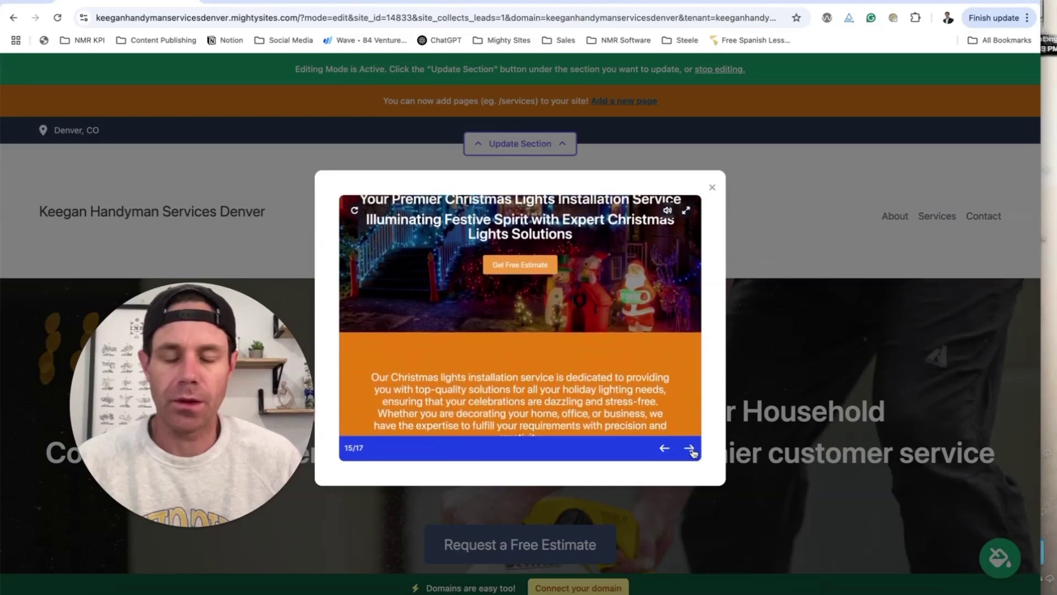
pyautogui.click(691, 450)
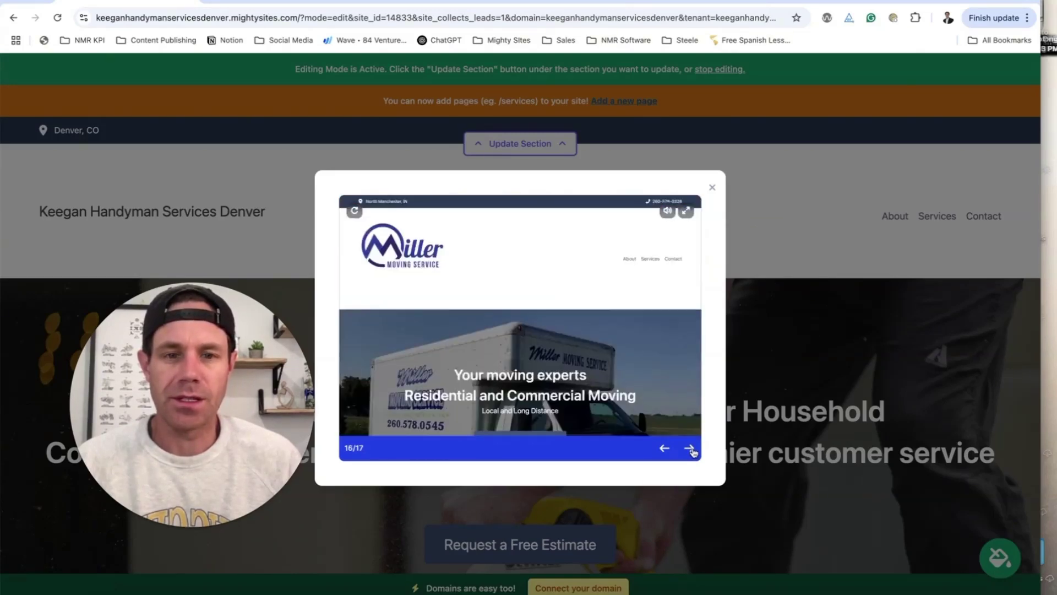
# - Close the tutorial and scroll through the new handyman site
pyautogui.click(712, 187)
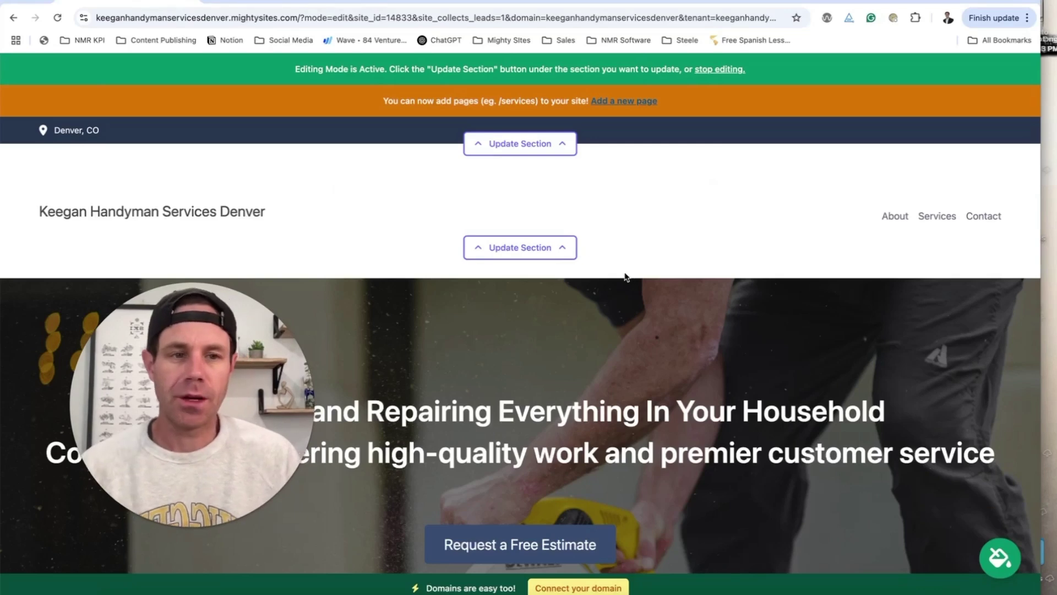
pyautogui.scroll(-15, 668, 238)
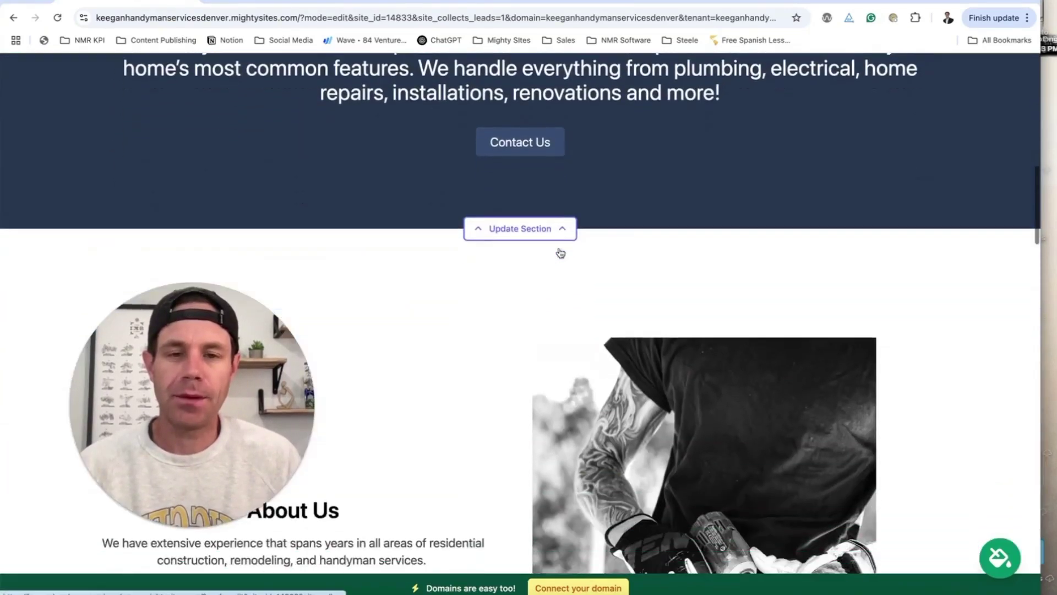
pyautogui.scroll(-12, 559, 252)
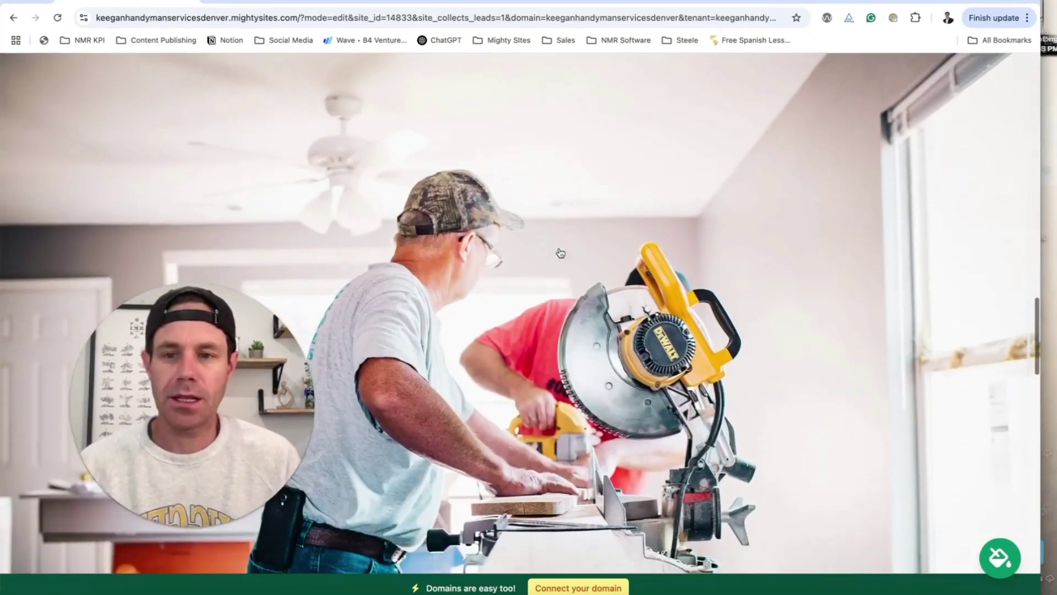
pyautogui.scroll(-10, 560, 252)
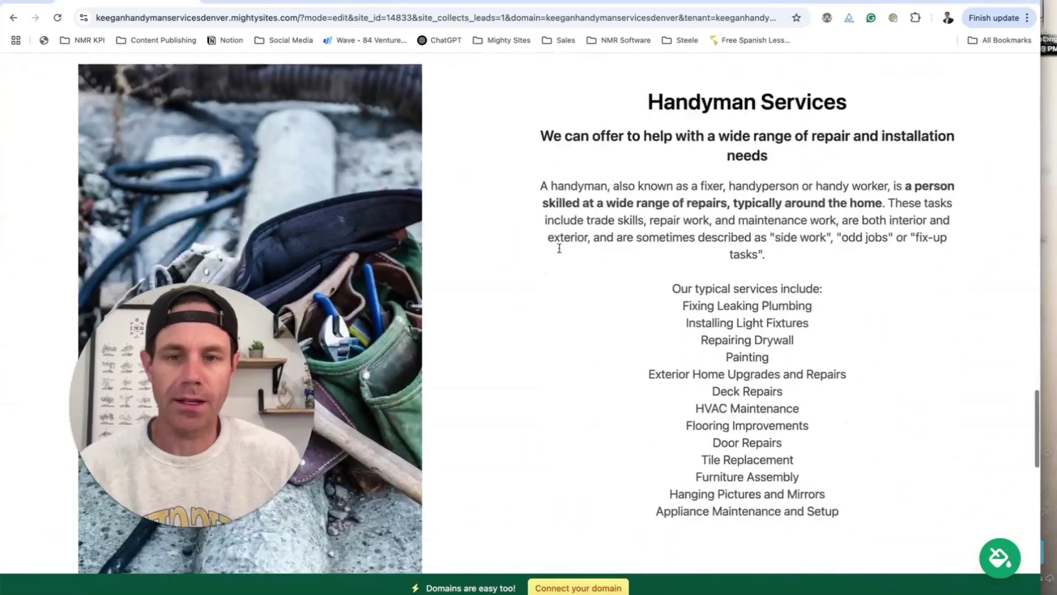
pyautogui.scroll(-5, 560, 252)
pyautogui.scroll(20, 559, 251)
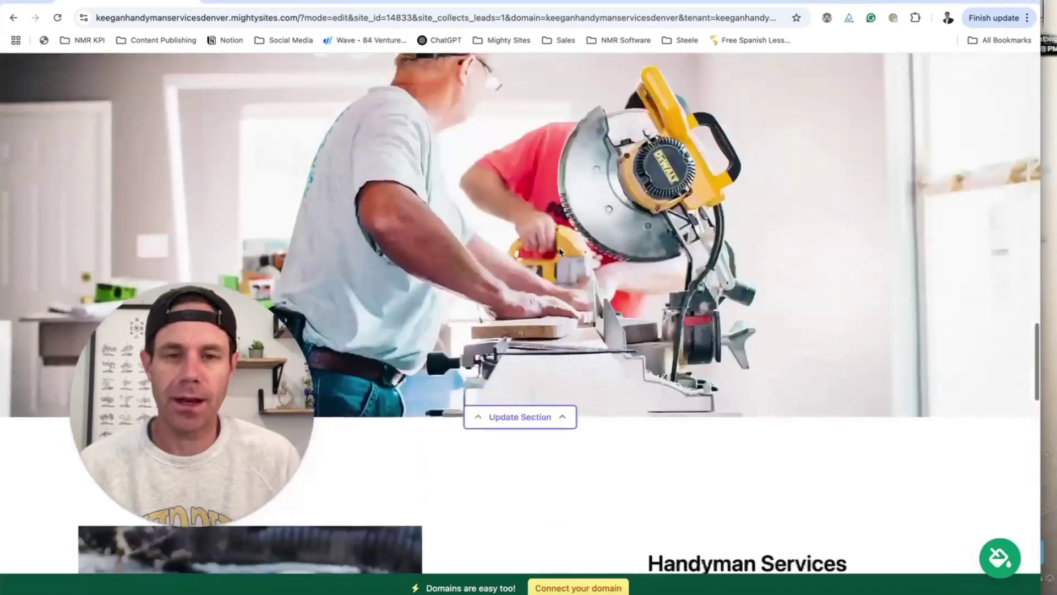
# - Add the organization email, shown on site, and a phone number to the location, then save
pyautogui.click(520, 144)
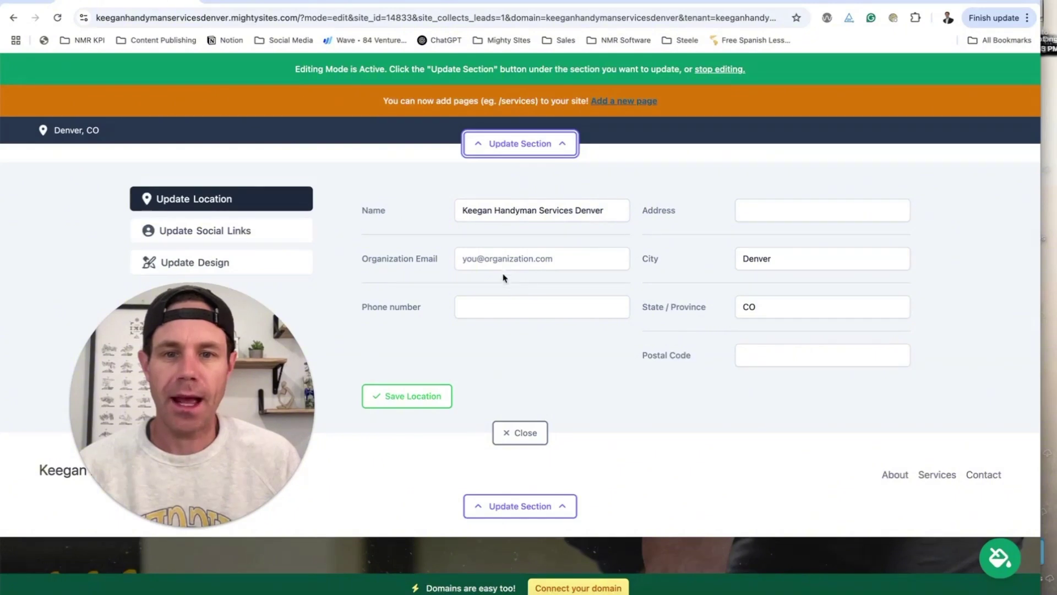
pyautogui.click(509, 257)
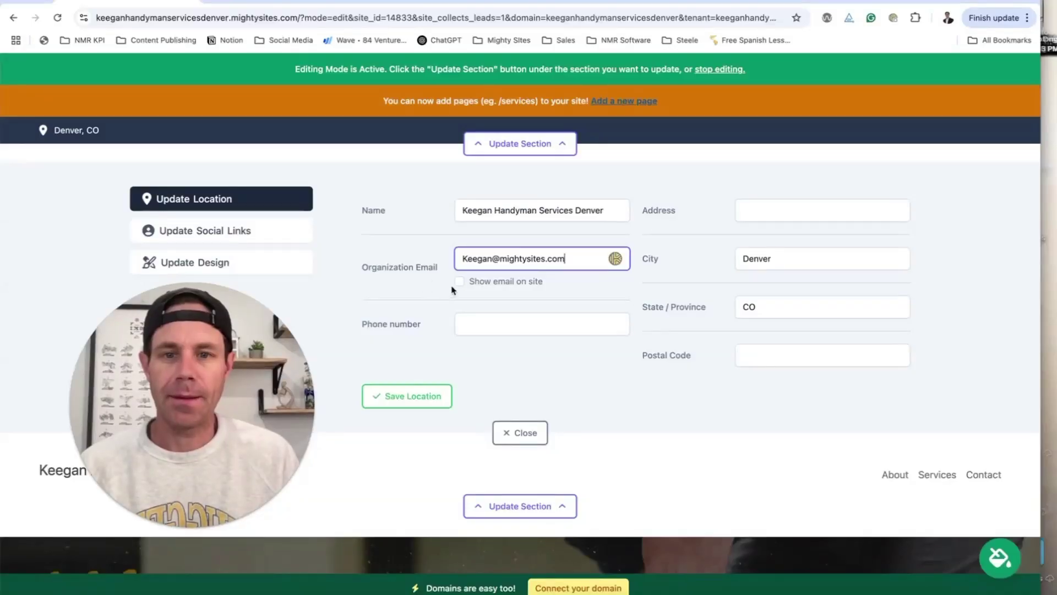
pyautogui.click(459, 282)
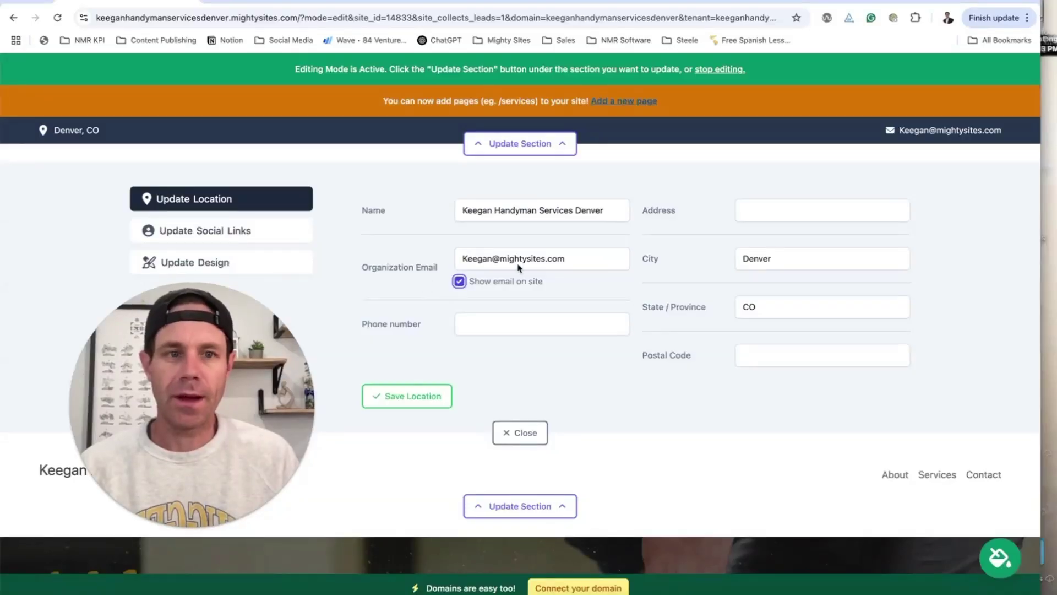
pyautogui.click(492, 317)
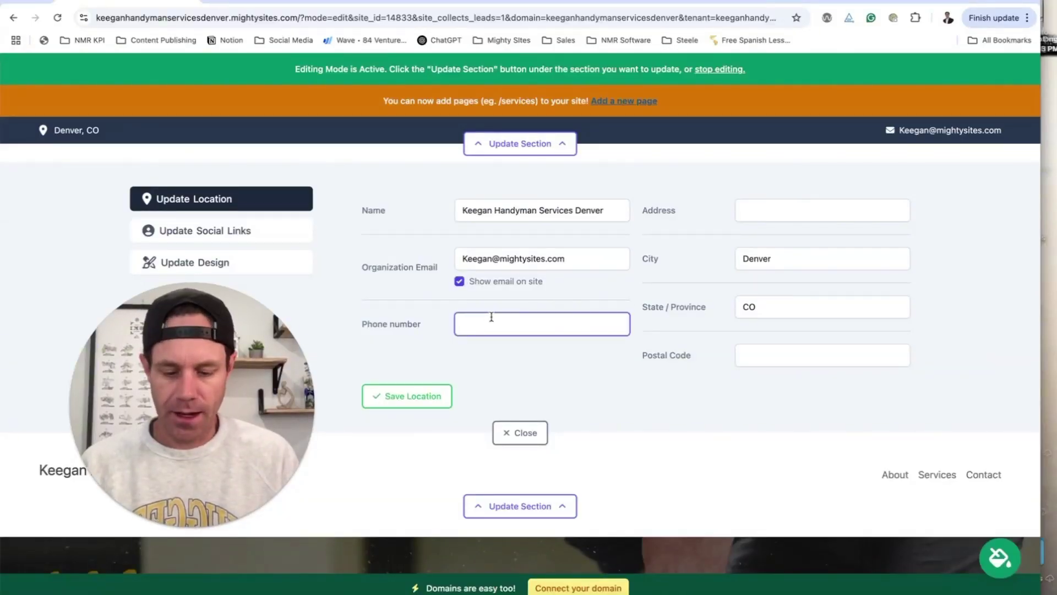
pyautogui.write('777-777-7777')
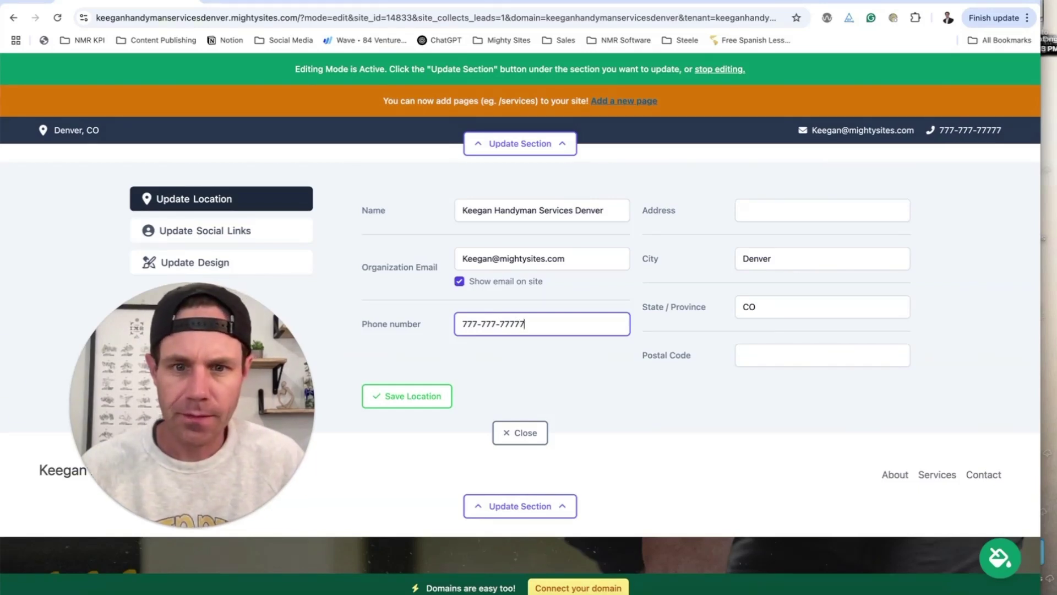
pyautogui.click(441, 392)
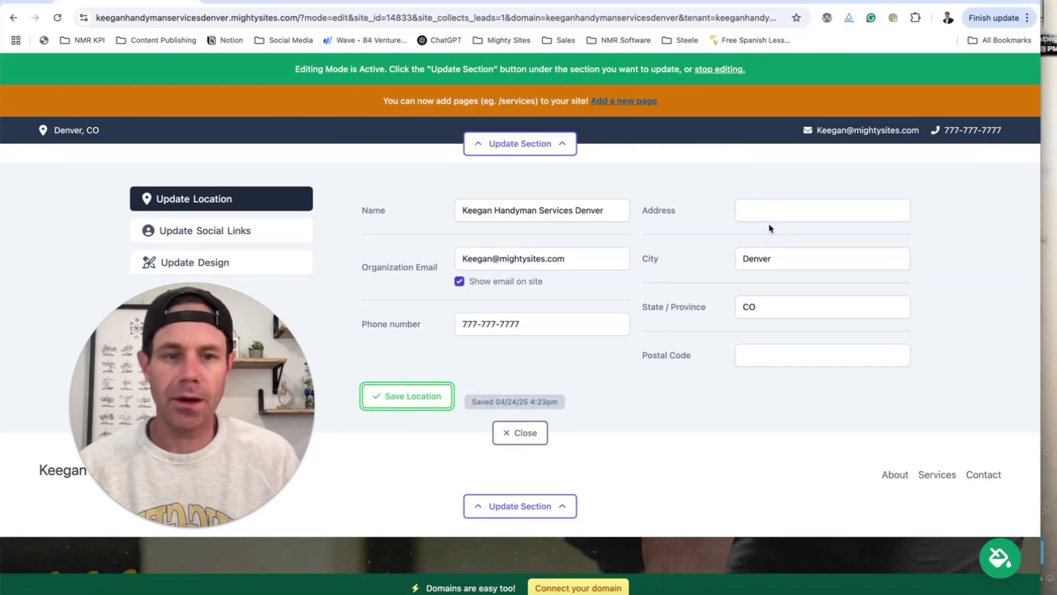
# - Set the Facebook link to Facebook.com and Instagram to instagram.com, then save and close
pyautogui.click(277, 228)
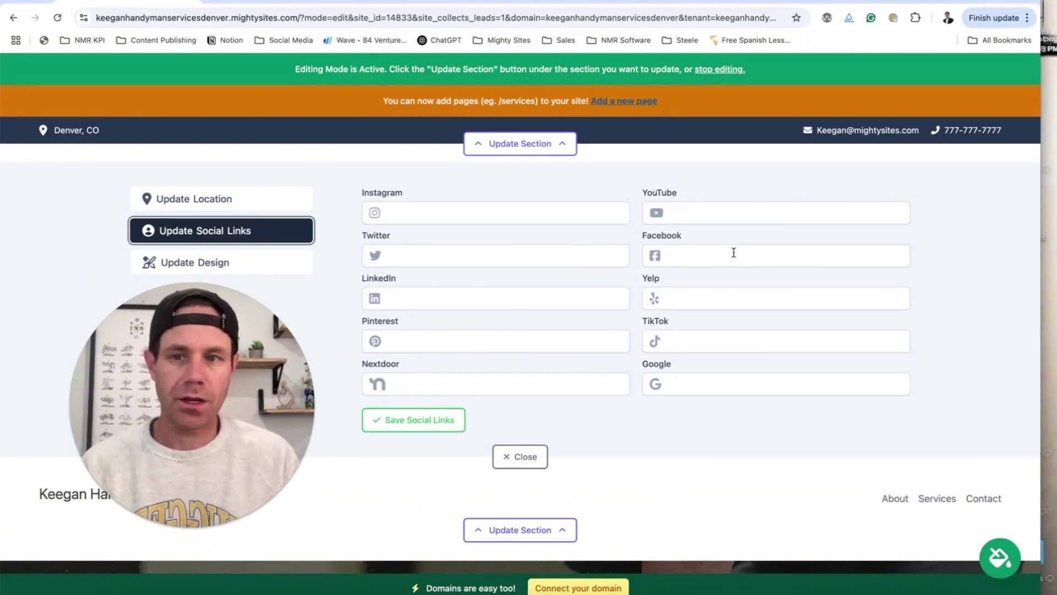
pyautogui.click(733, 253)
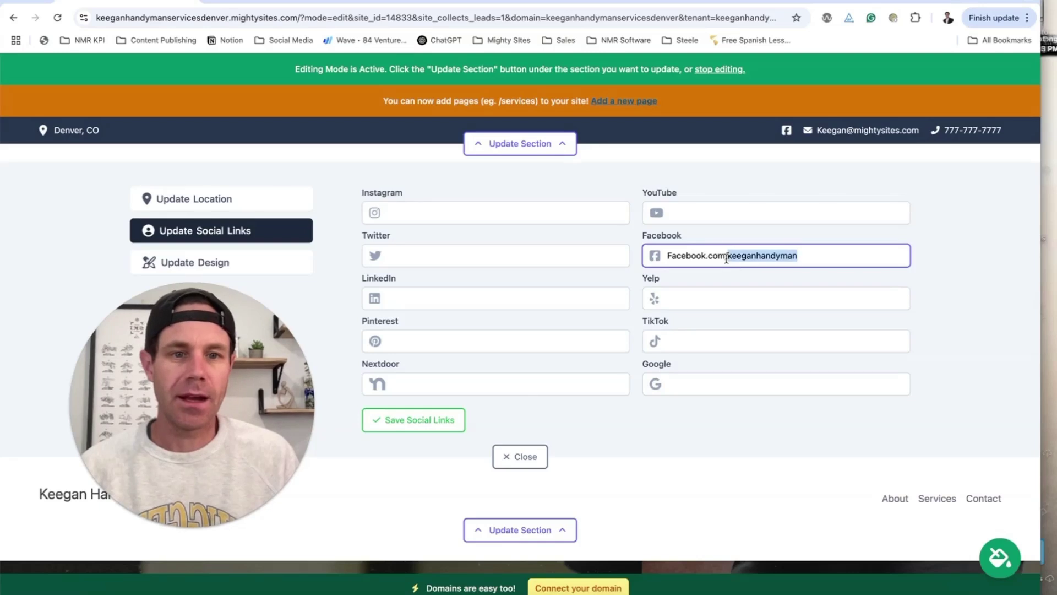
pyautogui.press('BackSpace')
pyautogui.press('Return')
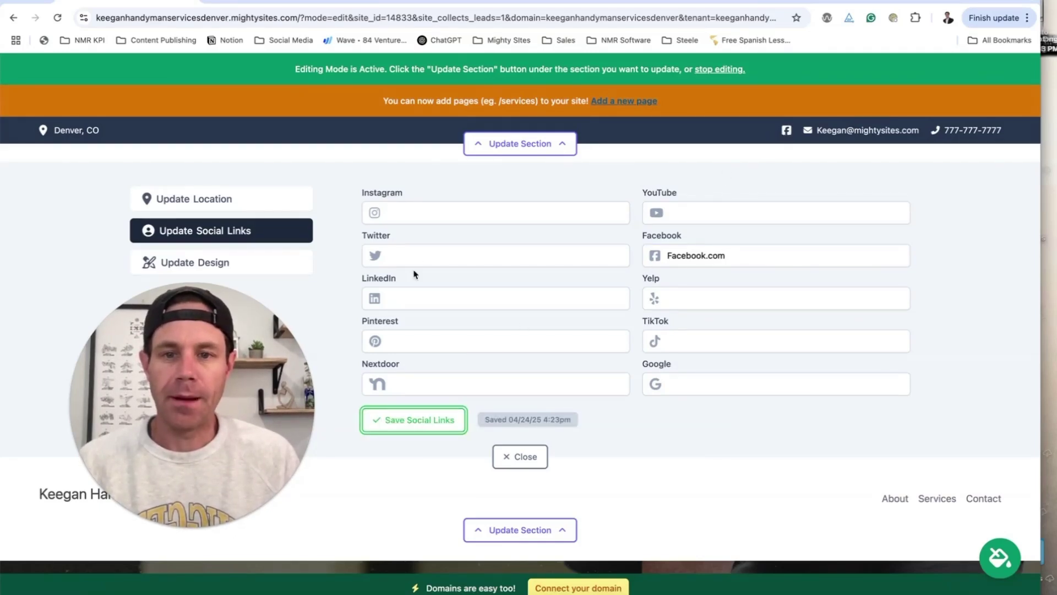
pyautogui.click(407, 209)
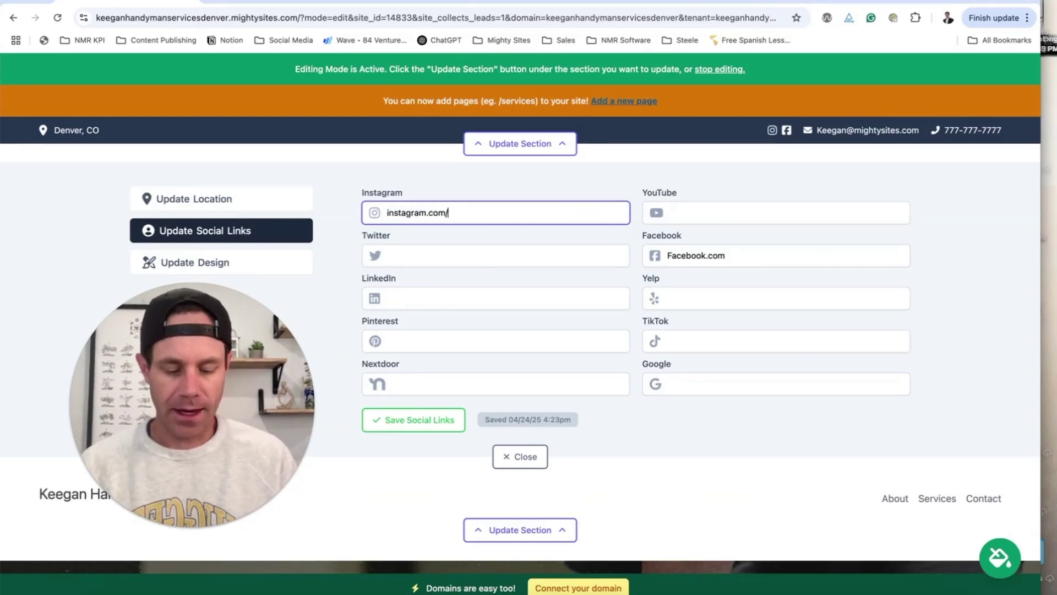
pyautogui.click(412, 420)
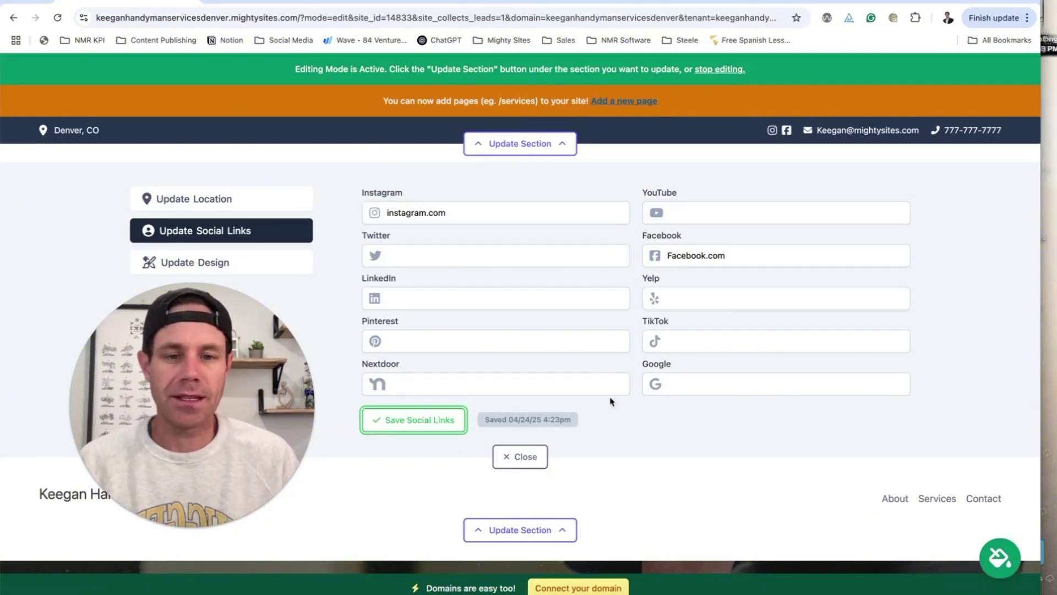
pyautogui.click(536, 451)
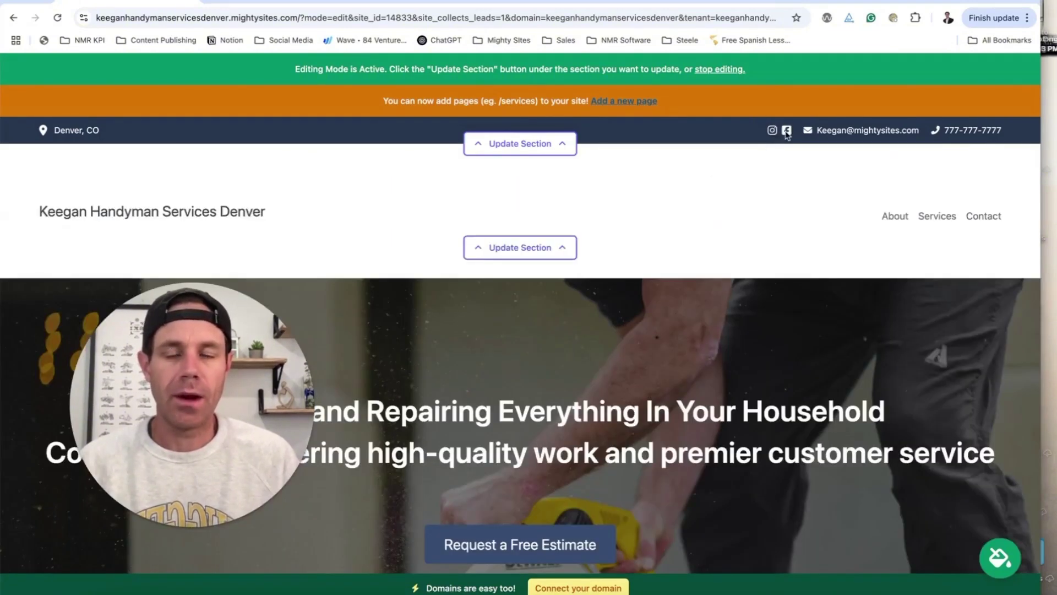
# - Show the header's Update Logo panel, then load canva.com in a new browser tab
pyautogui.scroll(-20, 721, 286)
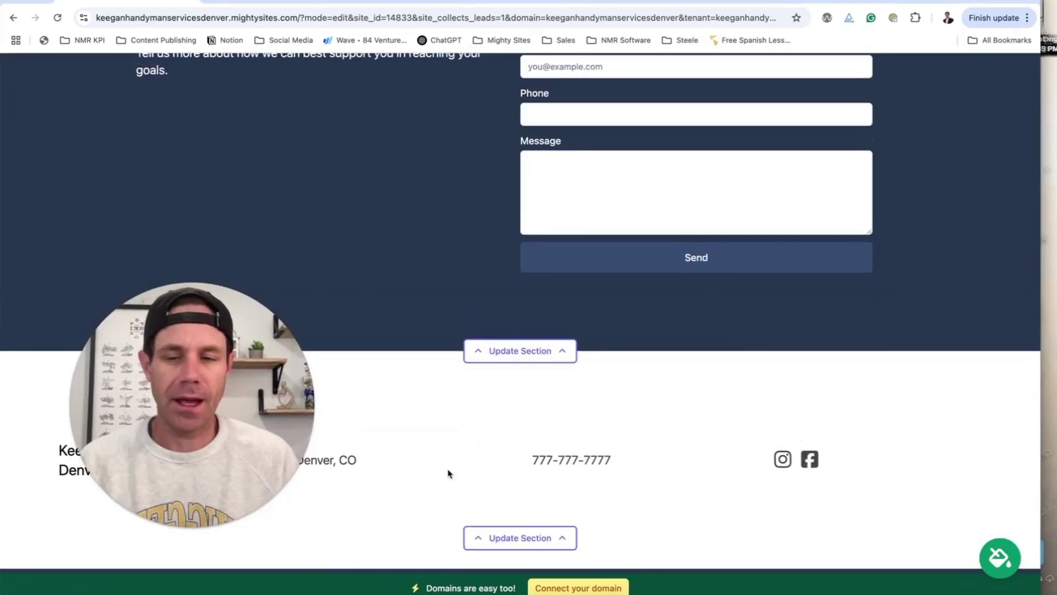
pyautogui.scroll(20, 669, 451)
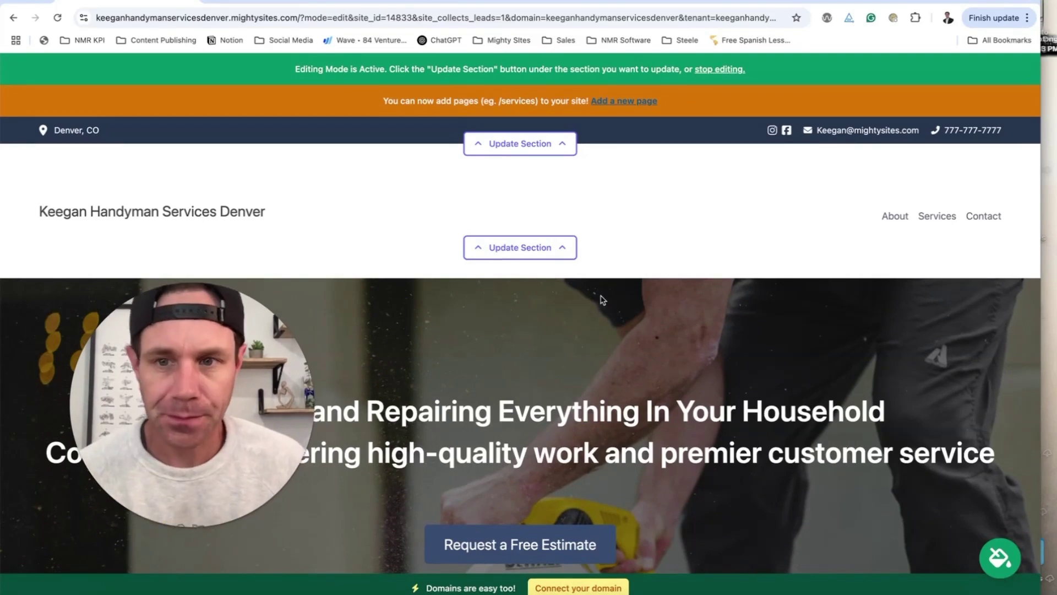
pyautogui.click(552, 249)
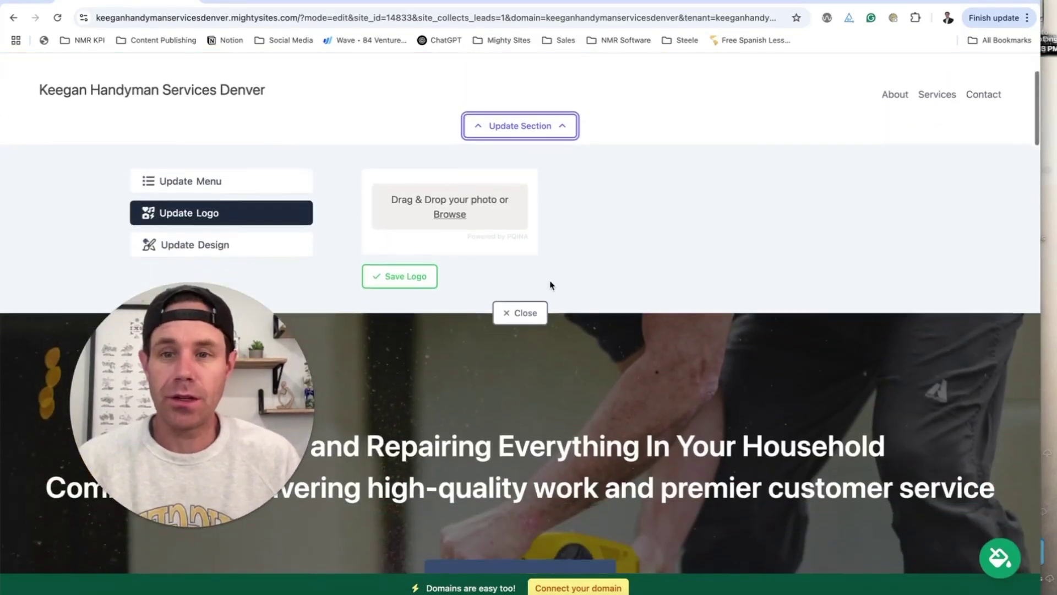
pyautogui.click(362, 1)
pyautogui.write('can')
pyautogui.press('Return')
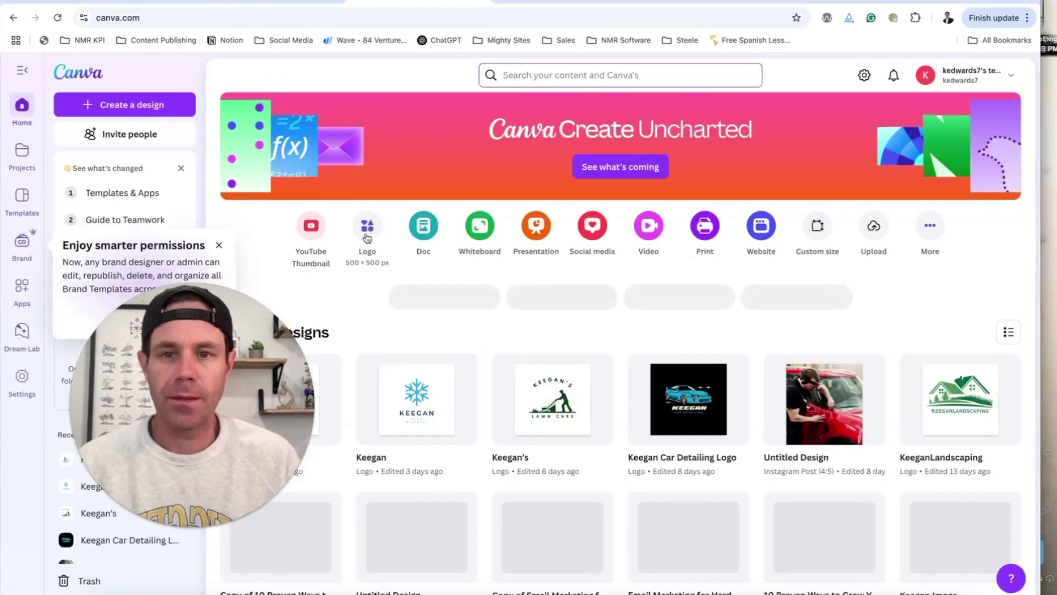
# - Start a logo design using the Handyman Repair Service Logo template from a 'handyman' search
pyautogui.click(366, 237)
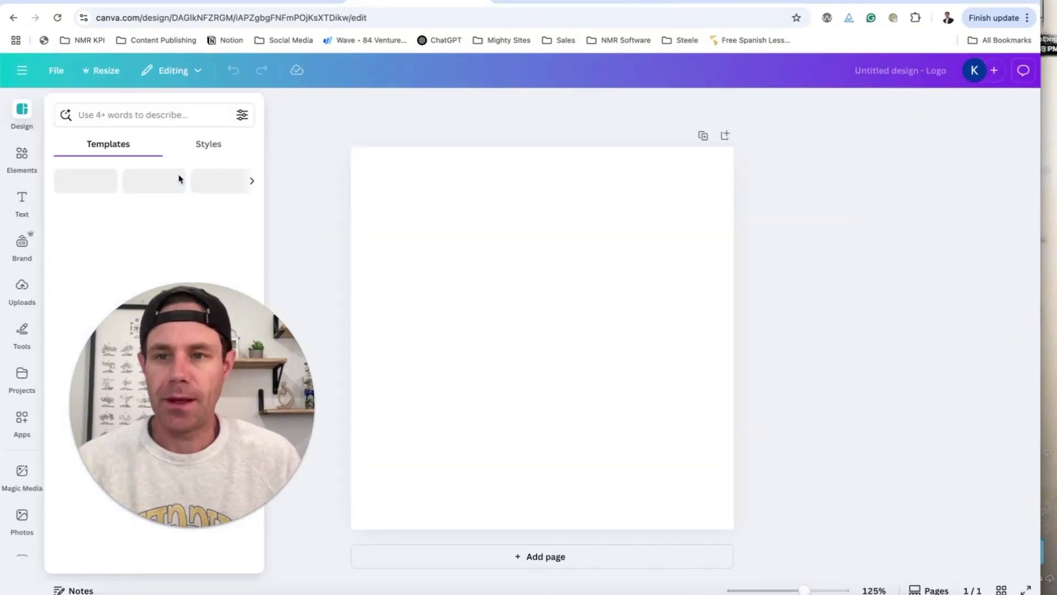
pyautogui.click(161, 115)
pyautogui.write('handyman')
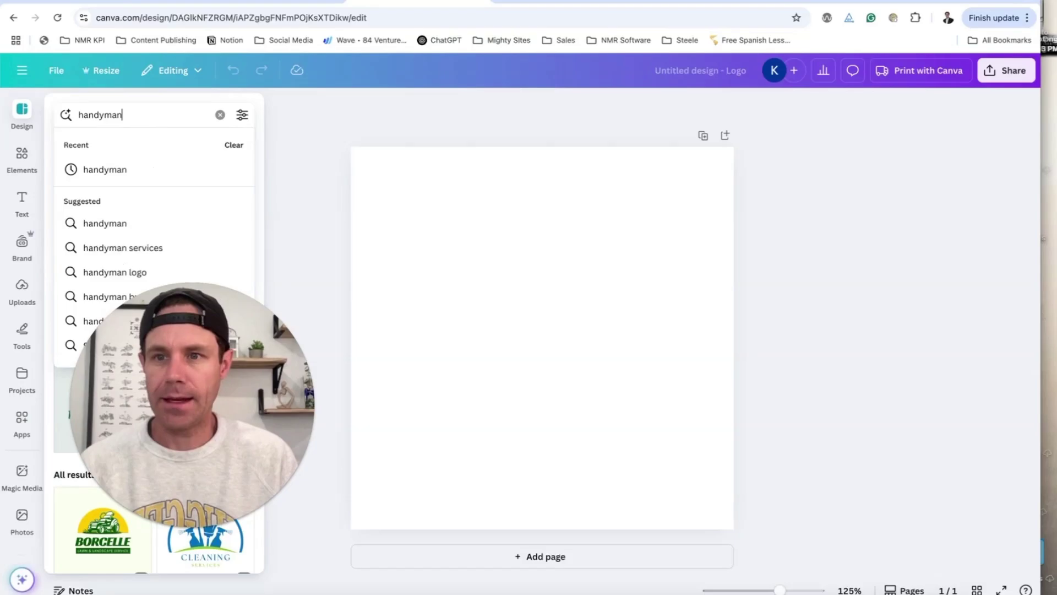
pyautogui.press('Return')
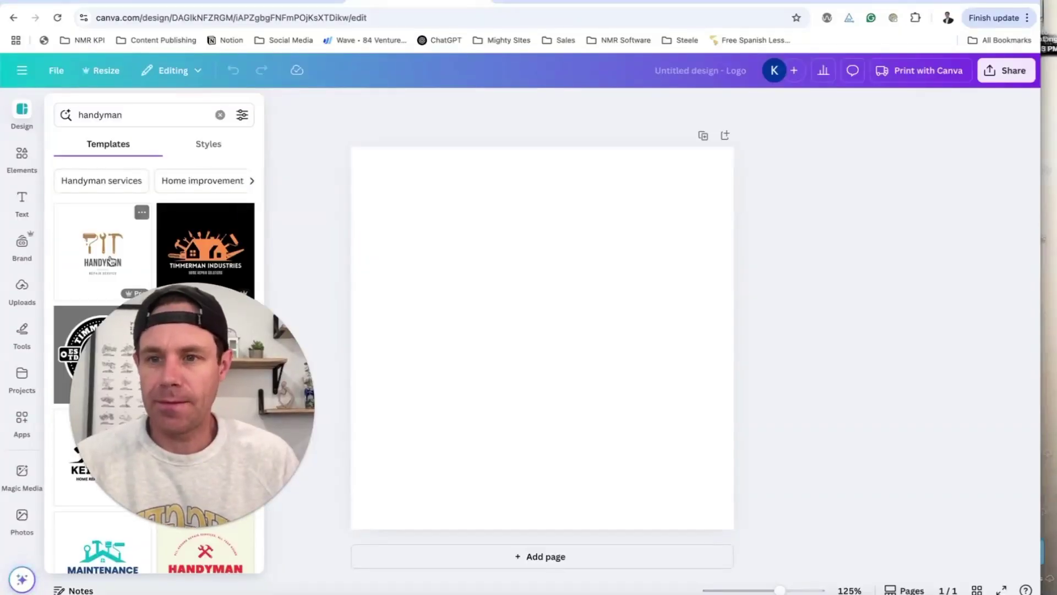
pyautogui.click(110, 259)
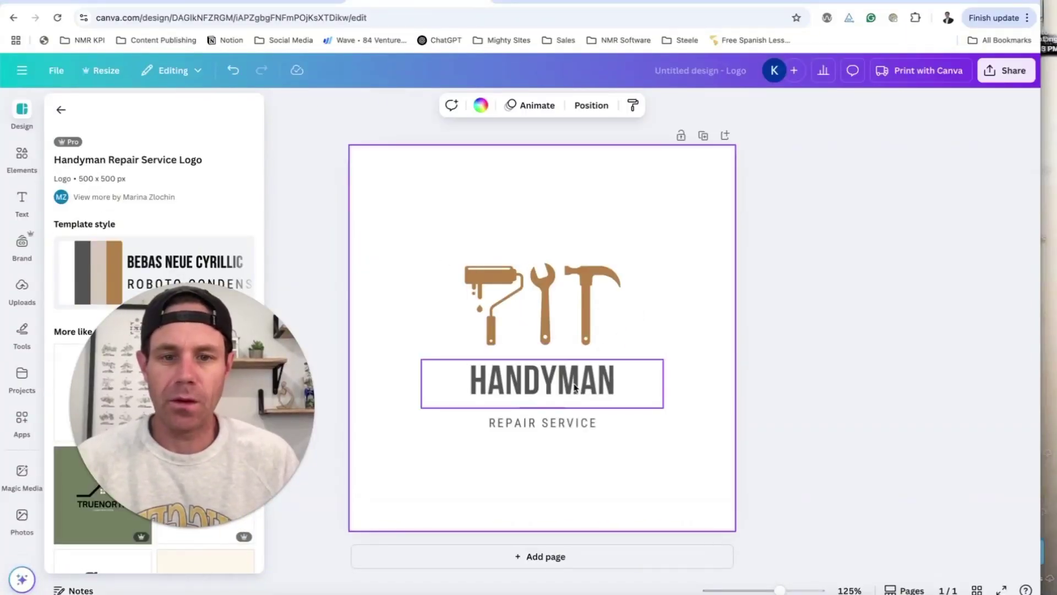
# - Change the tagline to Keegan and download the logo as a PNG
pyautogui.doubleClick(544, 424)
pyautogui.write('K')
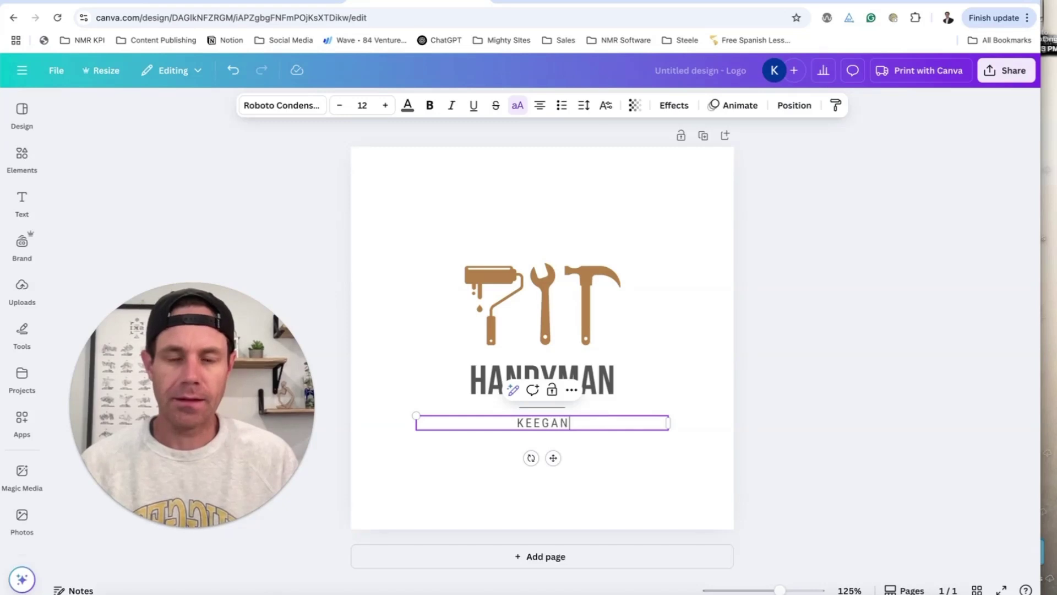
pyautogui.write('eegan')
pyautogui.click(962, 336)
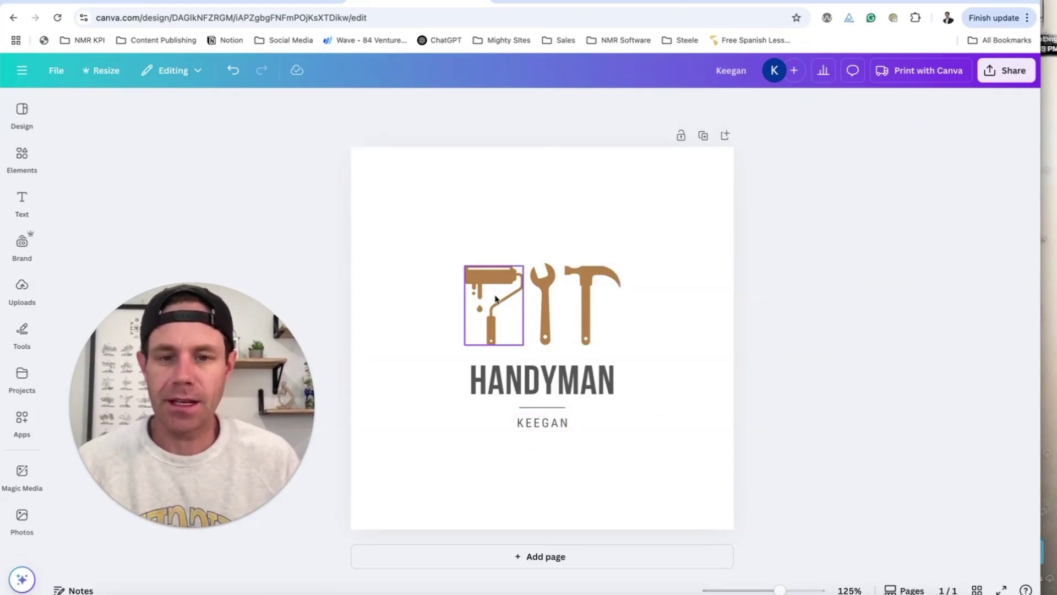
pyautogui.click(1006, 69)
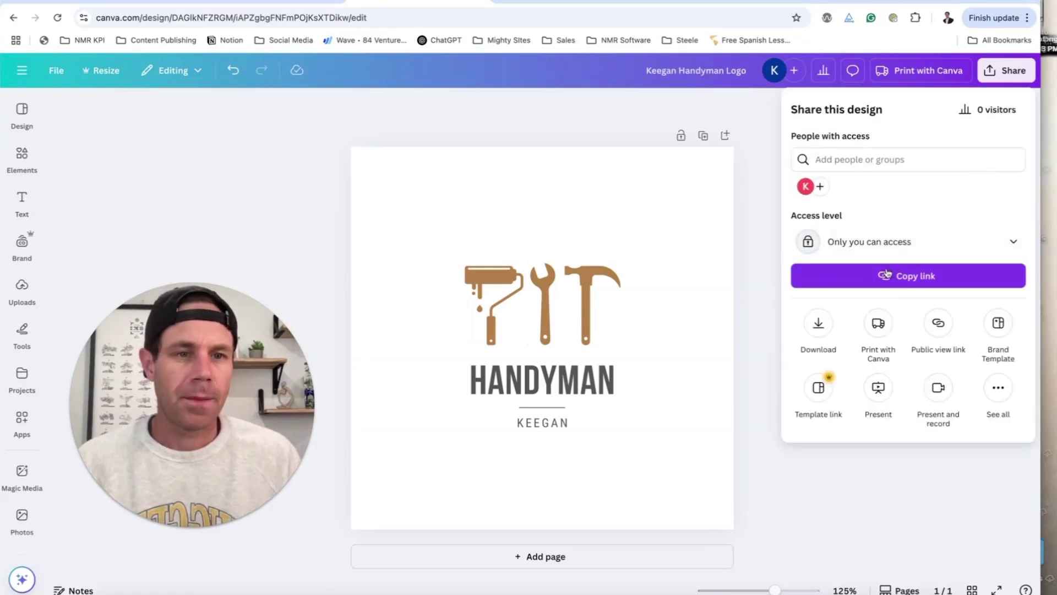
pyautogui.click(820, 322)
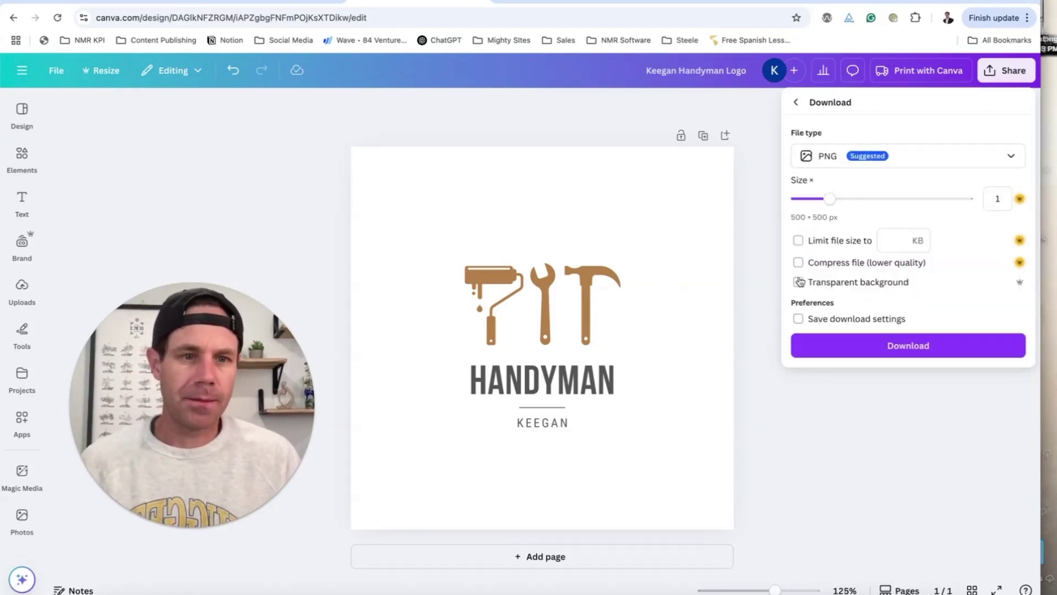
pyautogui.click(877, 345)
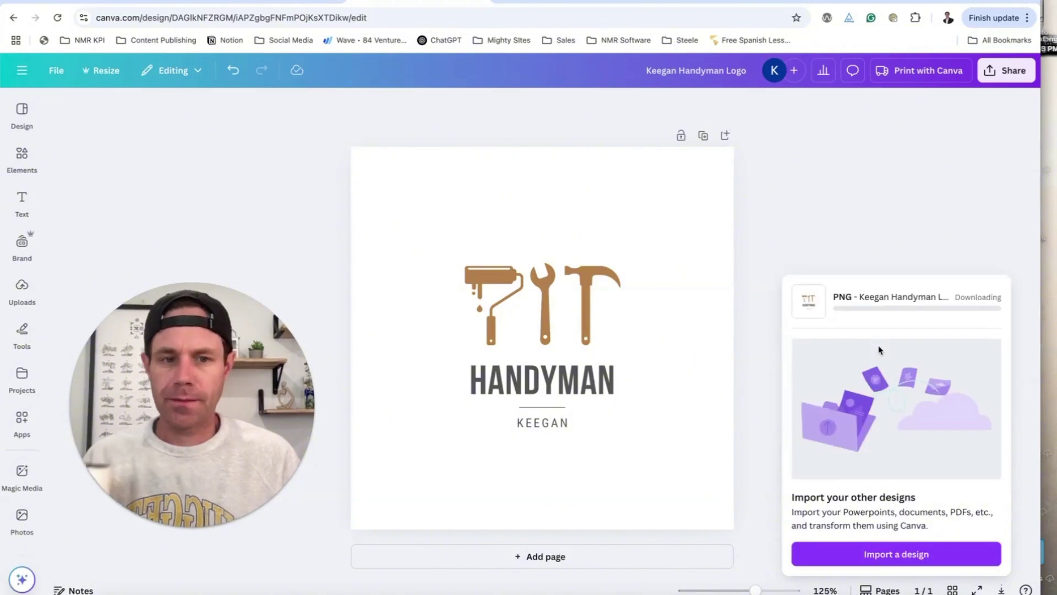
pyautogui.click(155, 2)
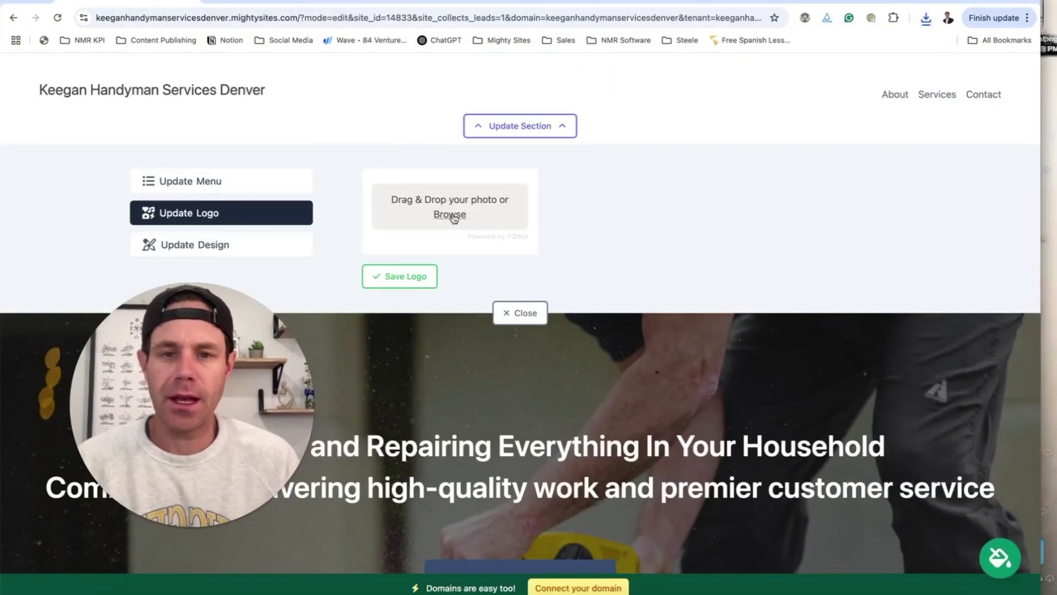
# - Upload Keegan Handyman Logo.png as the site header logo and save it
pyautogui.click(449, 215)
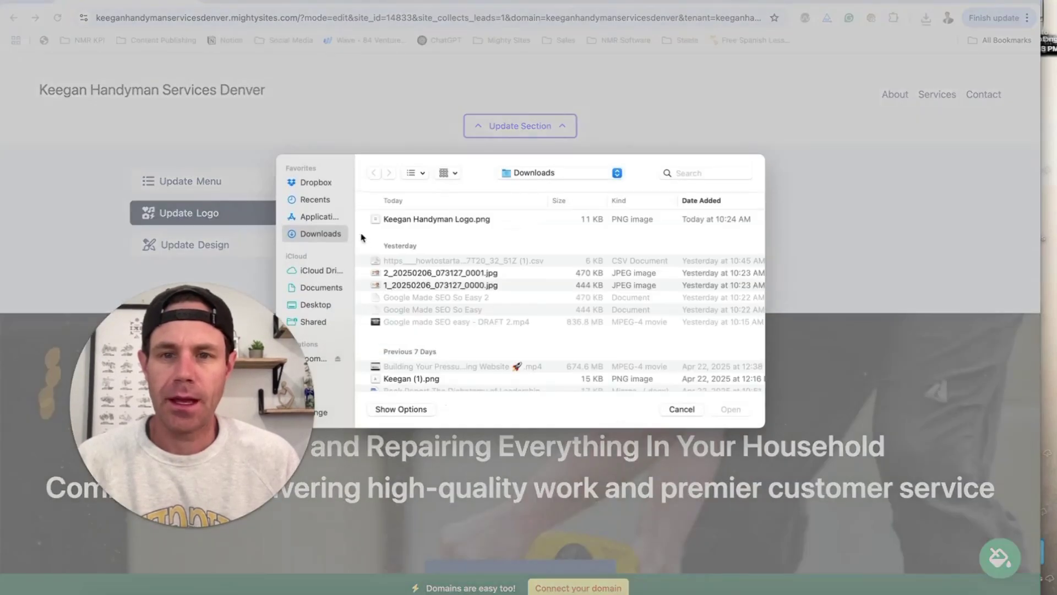
pyautogui.click(400, 220)
pyautogui.click(730, 409)
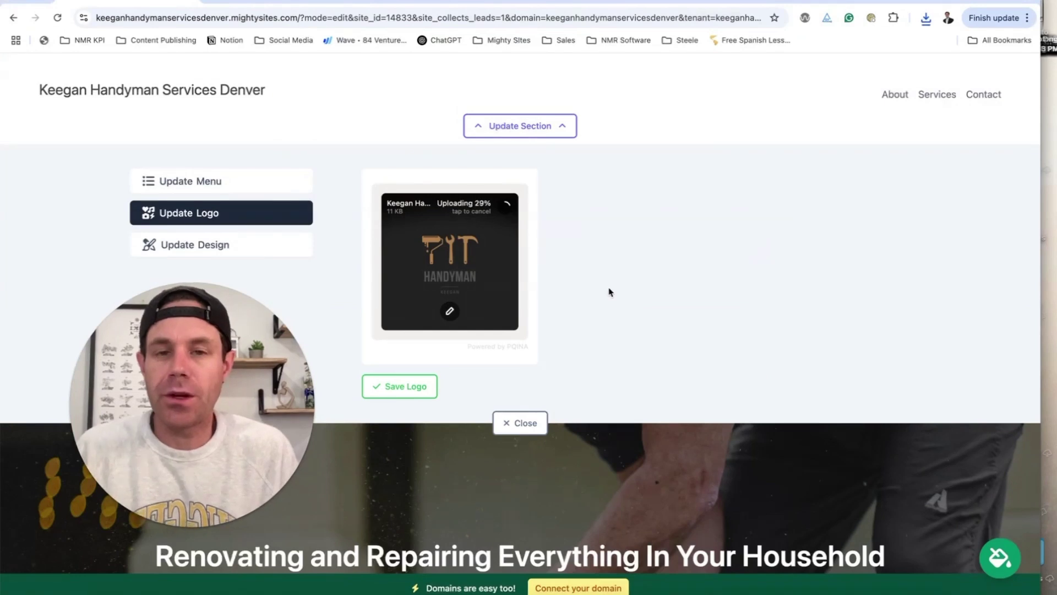
pyautogui.scroll(3, 594, 309)
pyautogui.scroll(-3, 604, 293)
pyautogui.scroll(2, 604, 293)
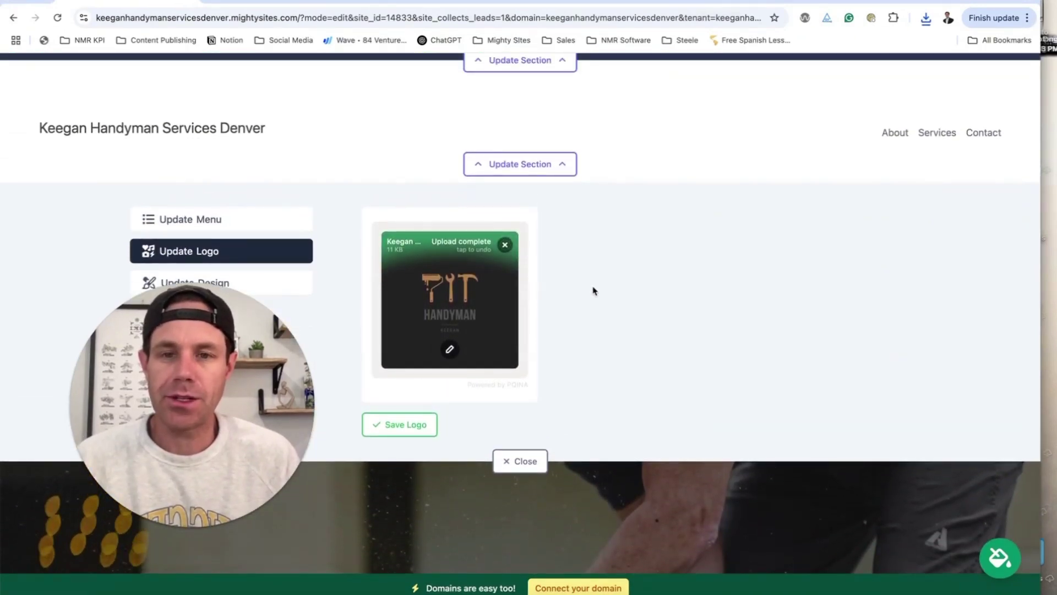
pyautogui.click(392, 425)
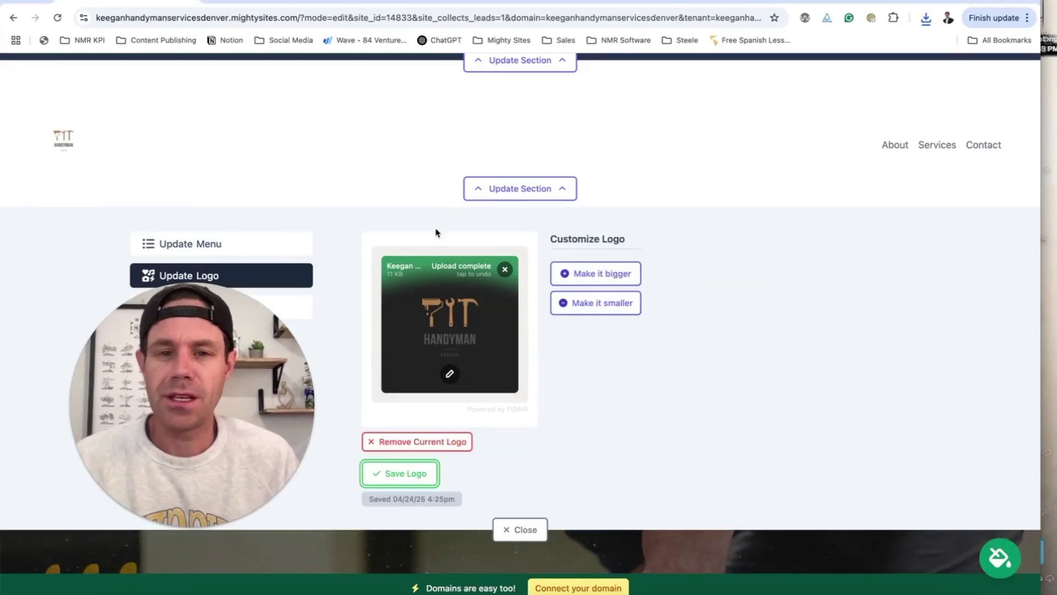
# - Try bigger and smaller logo sizes, then open the logo in the image editor
pyautogui.click(590, 273)
pyautogui.click(590, 310)
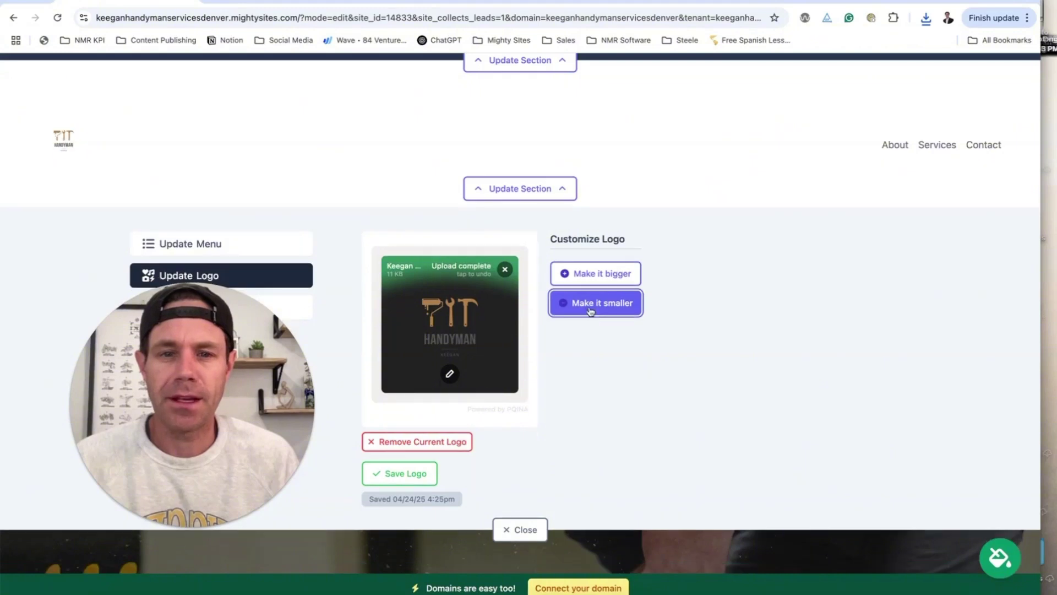
pyautogui.click(449, 375)
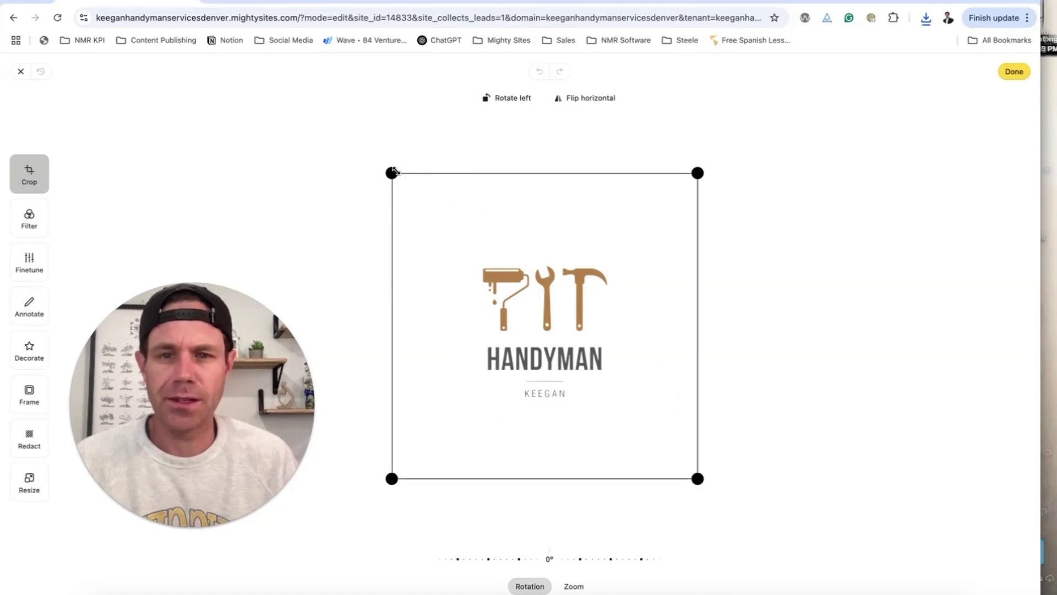
# - Crop the empty margins off the logo and save it to the header
pyautogui.moveTo(392, 172); pyautogui.dragTo(475, 261)
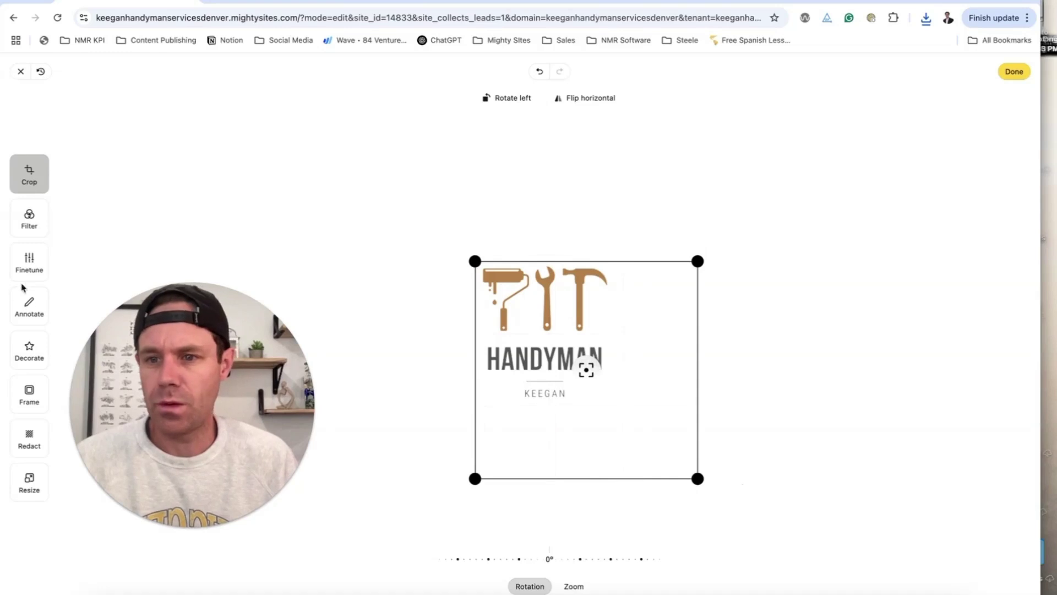
pyautogui.moveTo(697, 478); pyautogui.dragTo(614, 404)
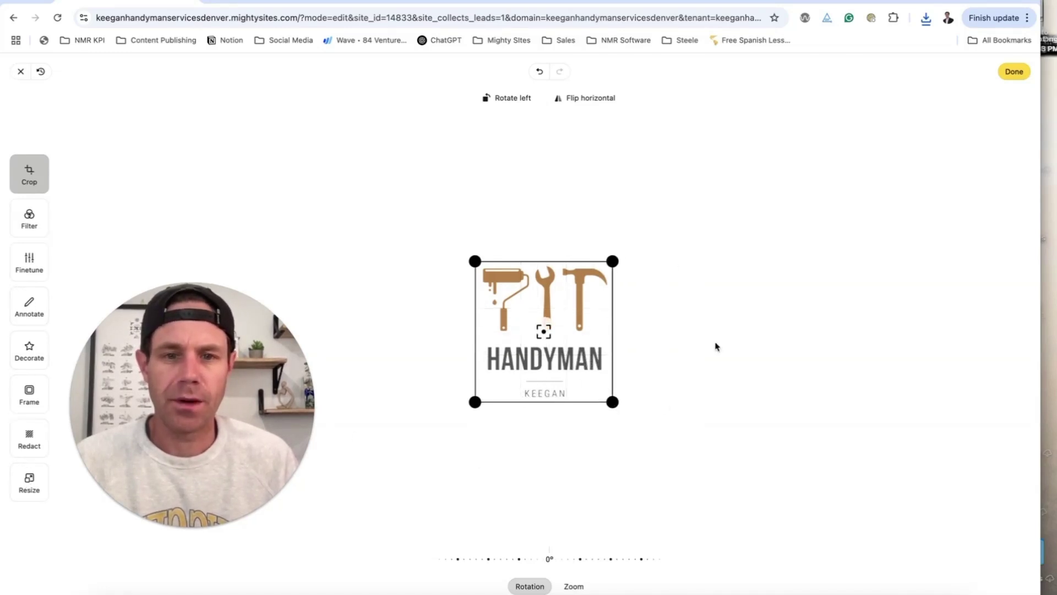
pyautogui.click(1015, 72)
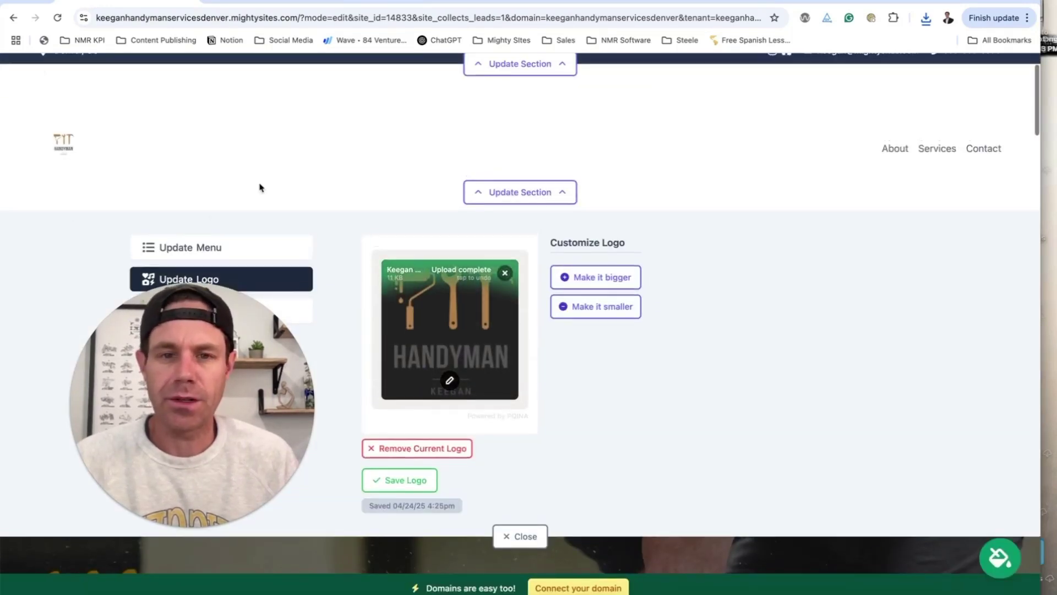
pyautogui.scroll(1, 523, 385)
pyautogui.click(413, 482)
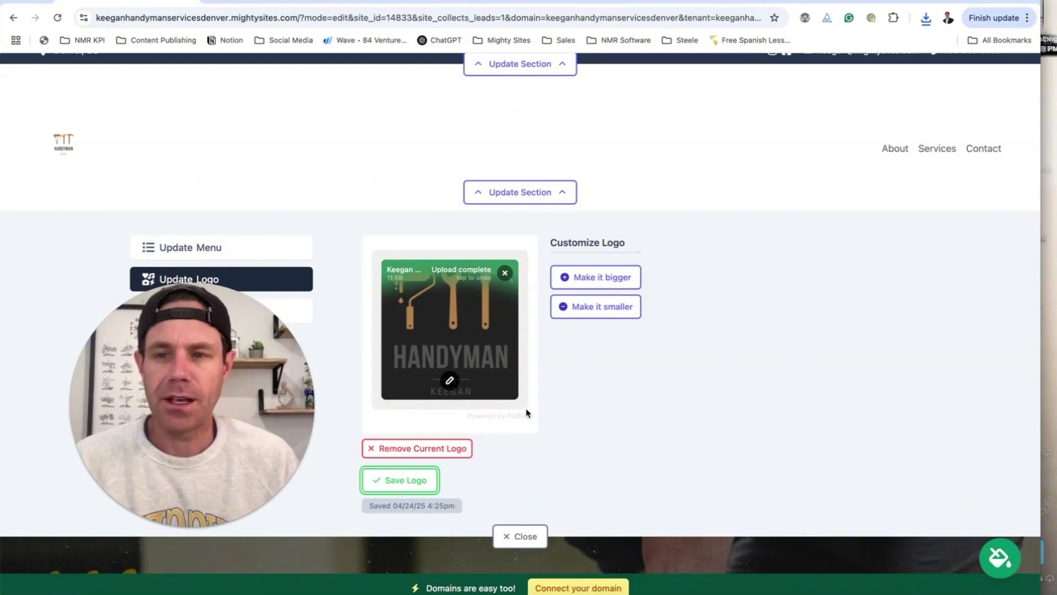
# - Enlarge the header logo two steps, shrink it one, and close the logo settings
pyautogui.click(593, 279)
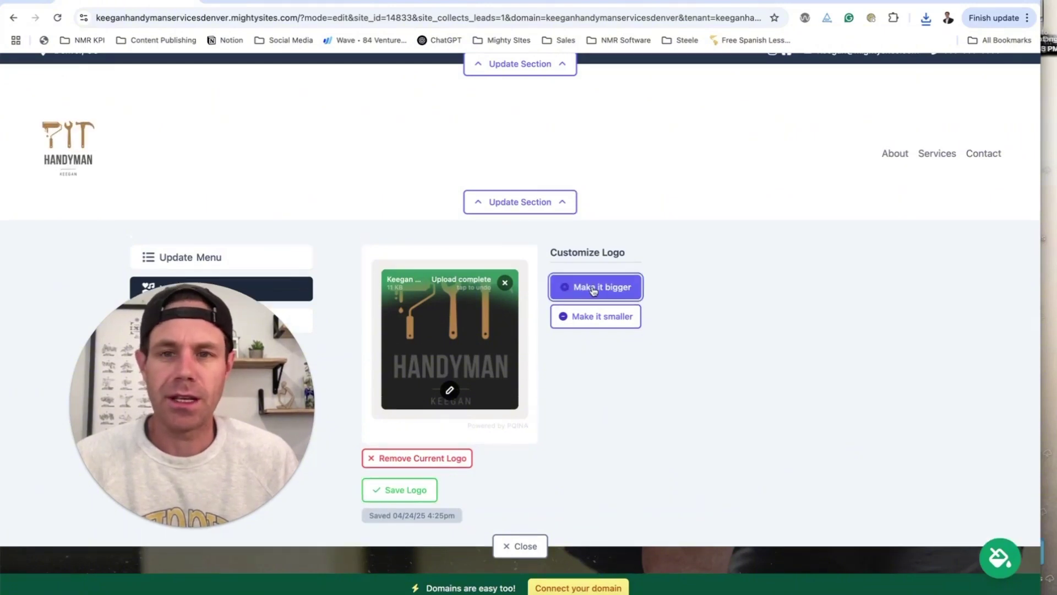
pyautogui.click(594, 290)
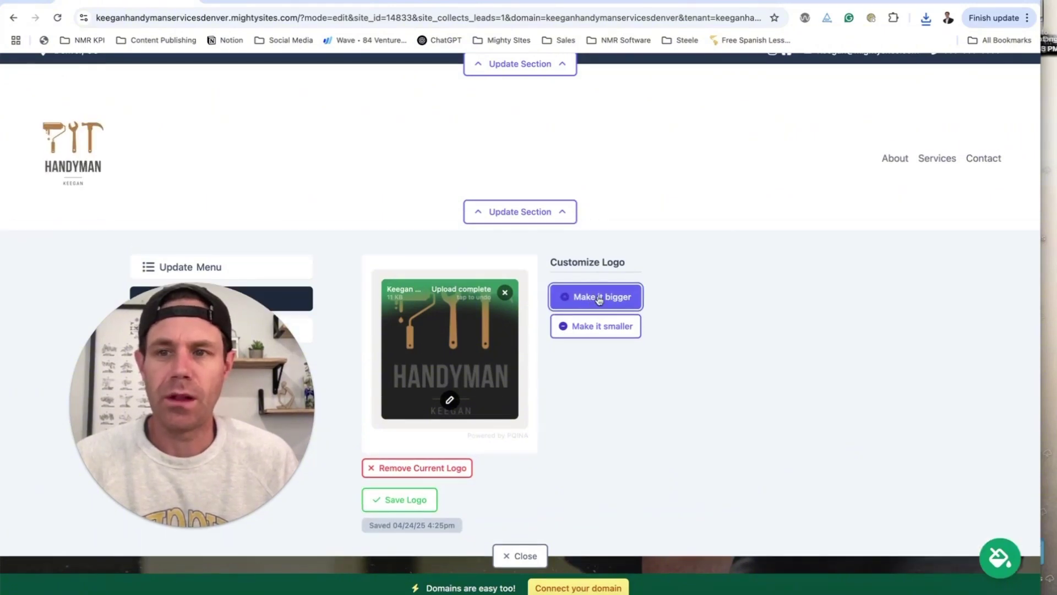
pyautogui.click(615, 329)
pyautogui.click(523, 546)
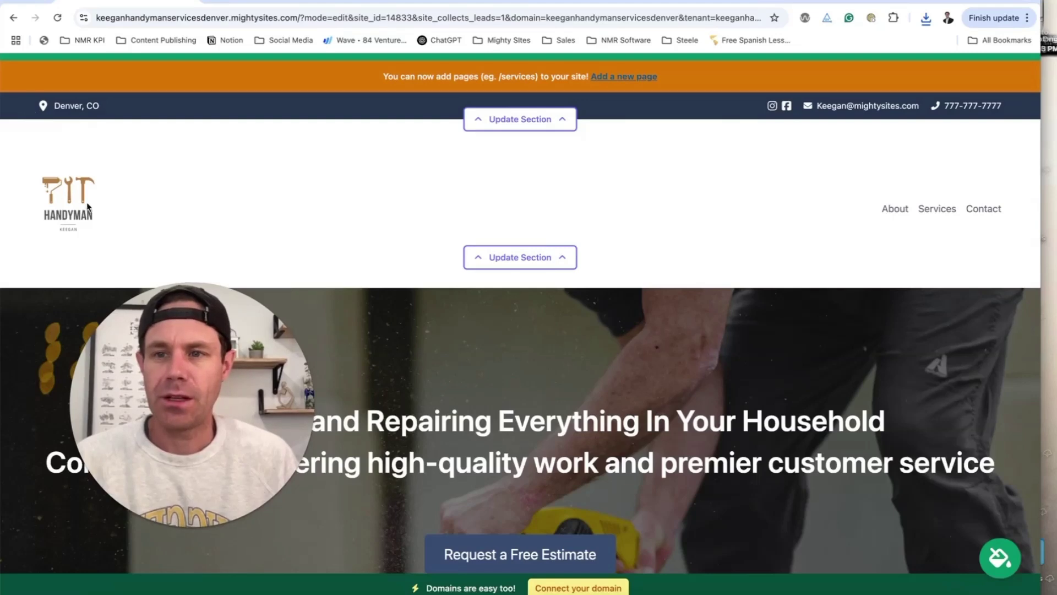
pyautogui.scroll(-6, 525, 278)
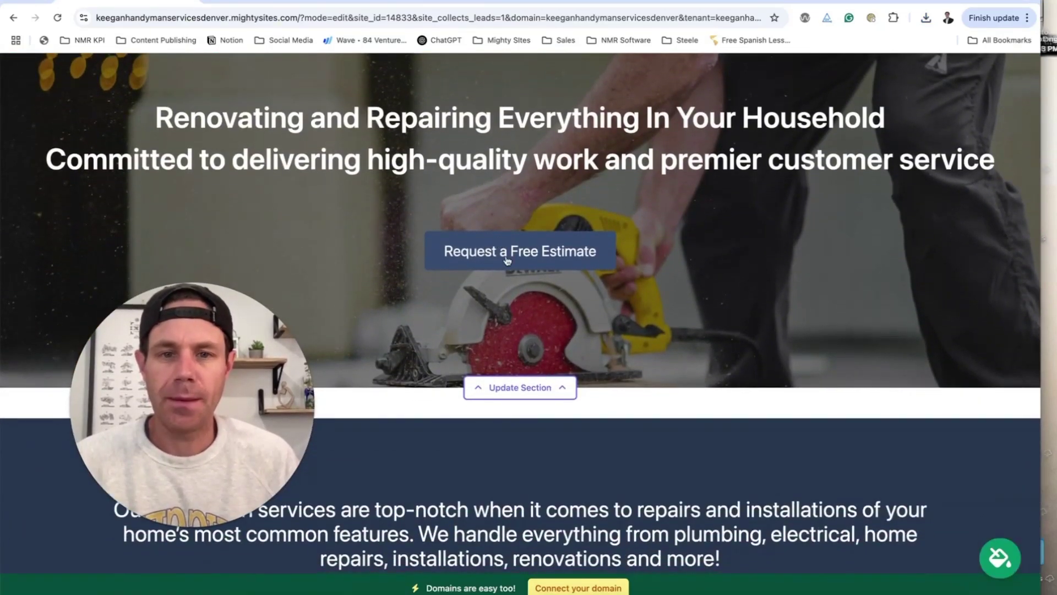
pyautogui.click(508, 260)
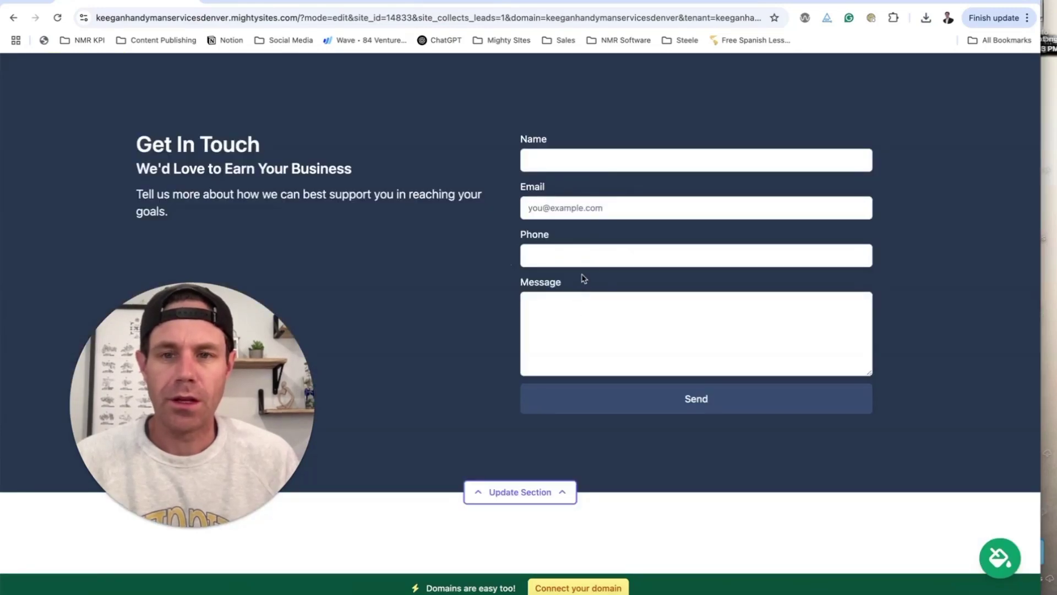
pyautogui.scroll(20, 584, 278)
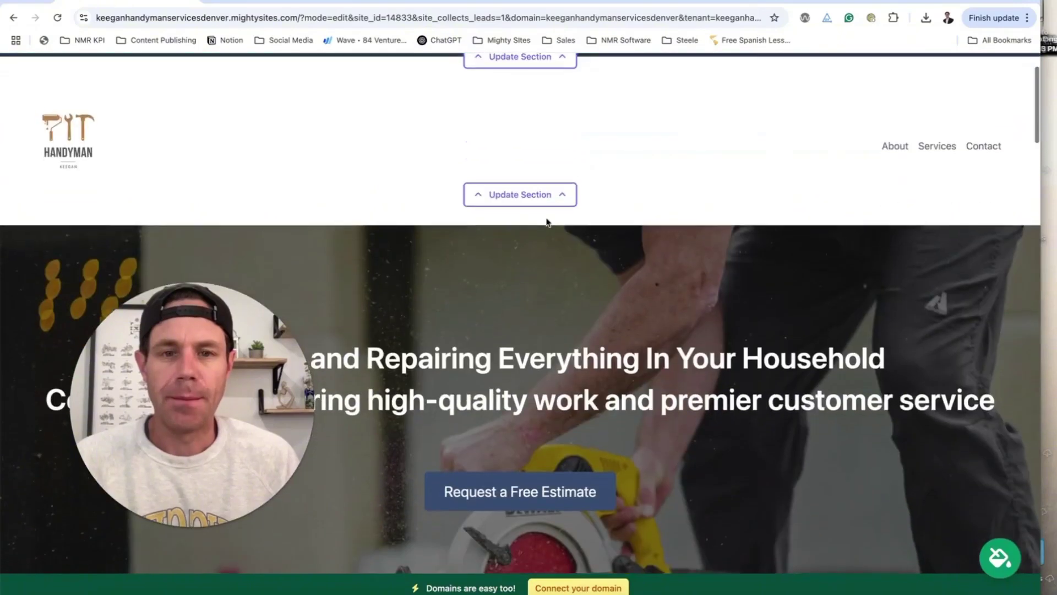
pyautogui.scroll(-4, 547, 222)
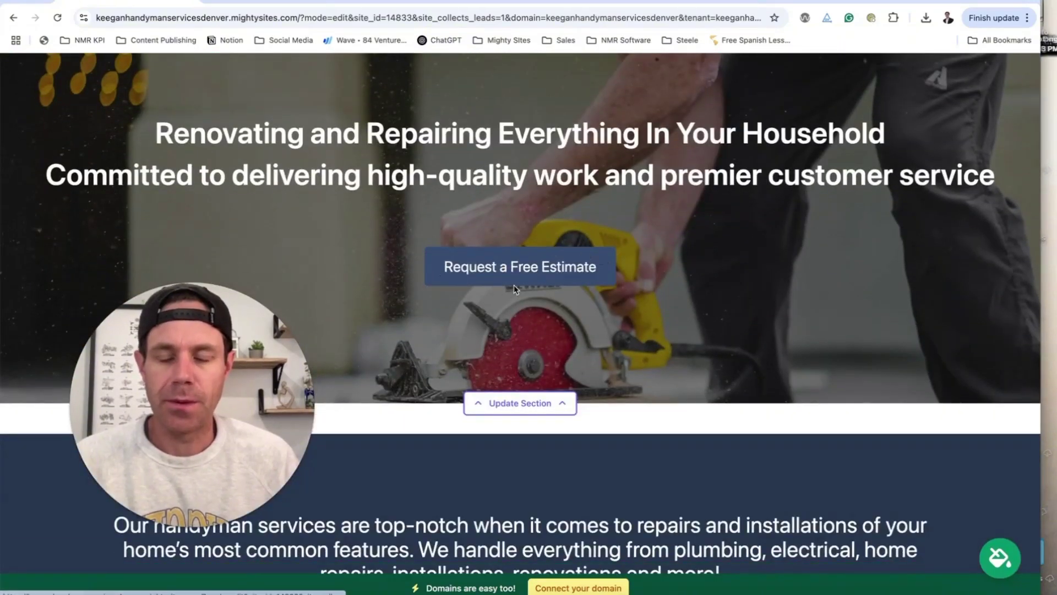
pyautogui.scroll(-2, 513, 285)
pyautogui.scroll(-4, 543, 304)
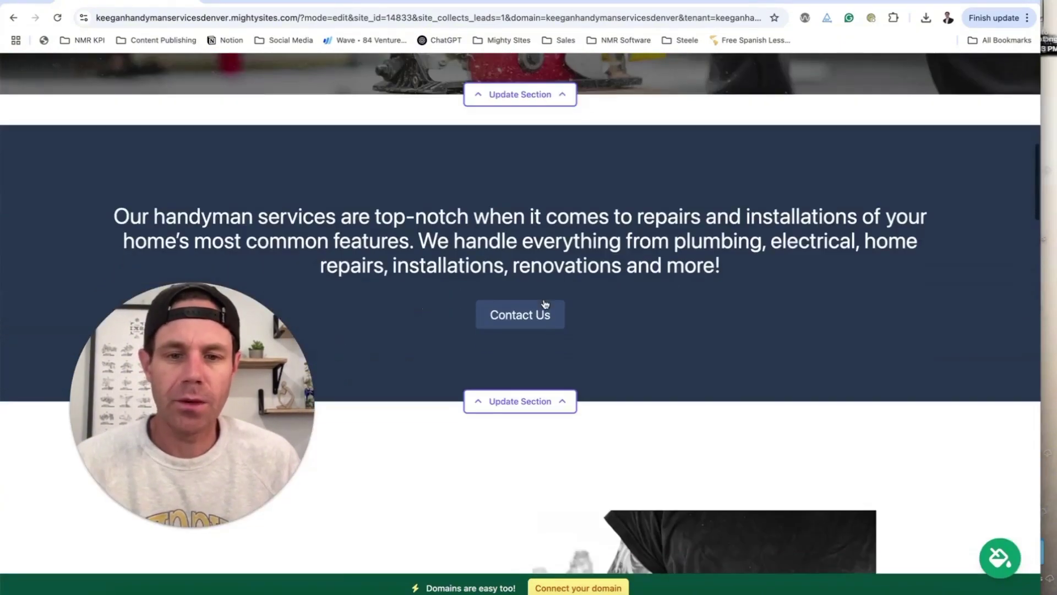
pyautogui.click(540, 401)
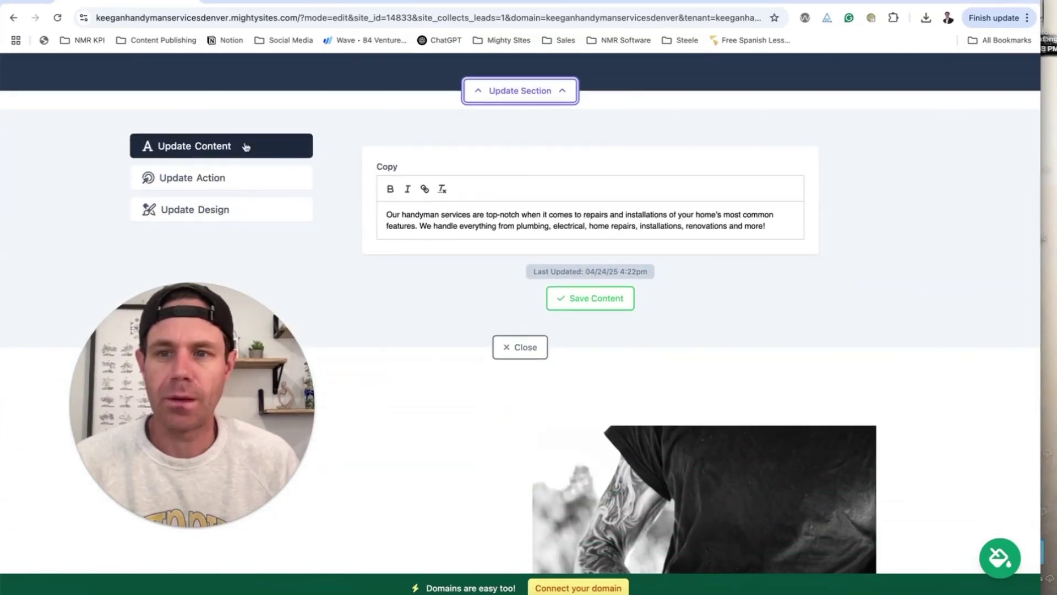
# - Review the Contact Us button's link options, keep #contact, and save the button
pyautogui.click(247, 181)
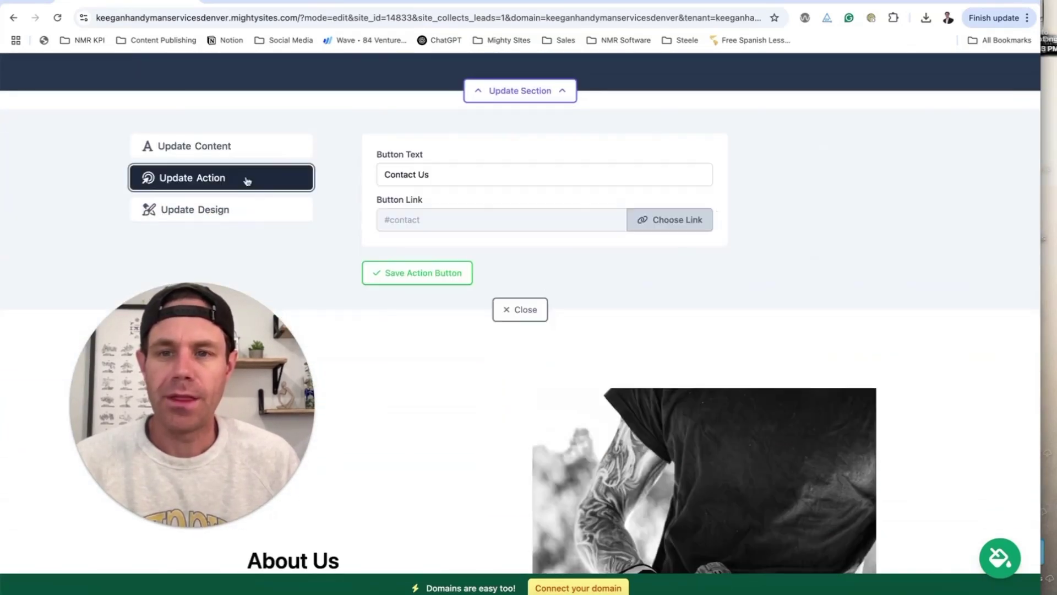
pyautogui.click(681, 225)
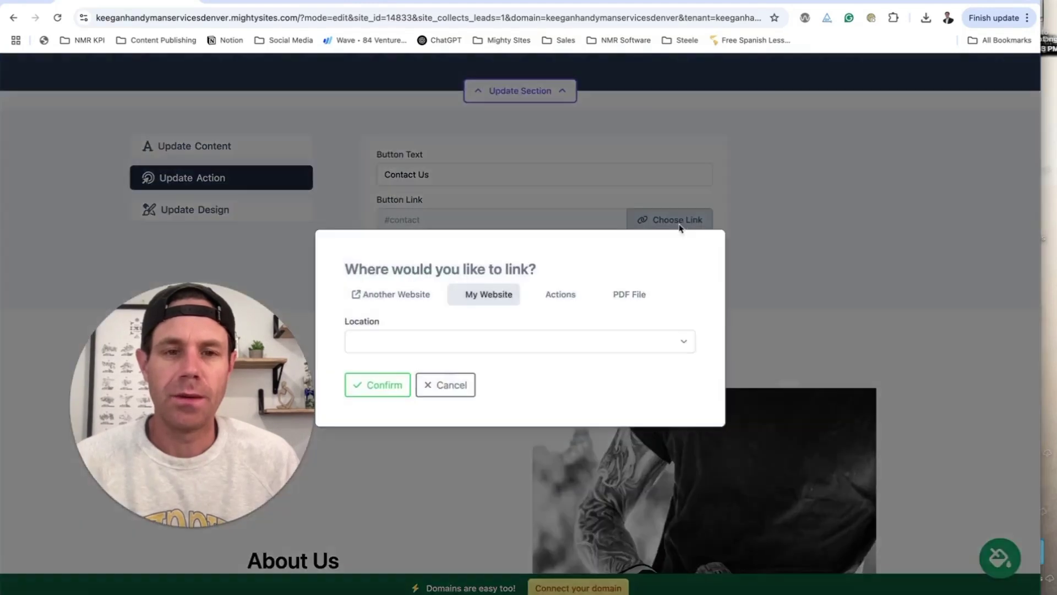
pyautogui.click(562, 294)
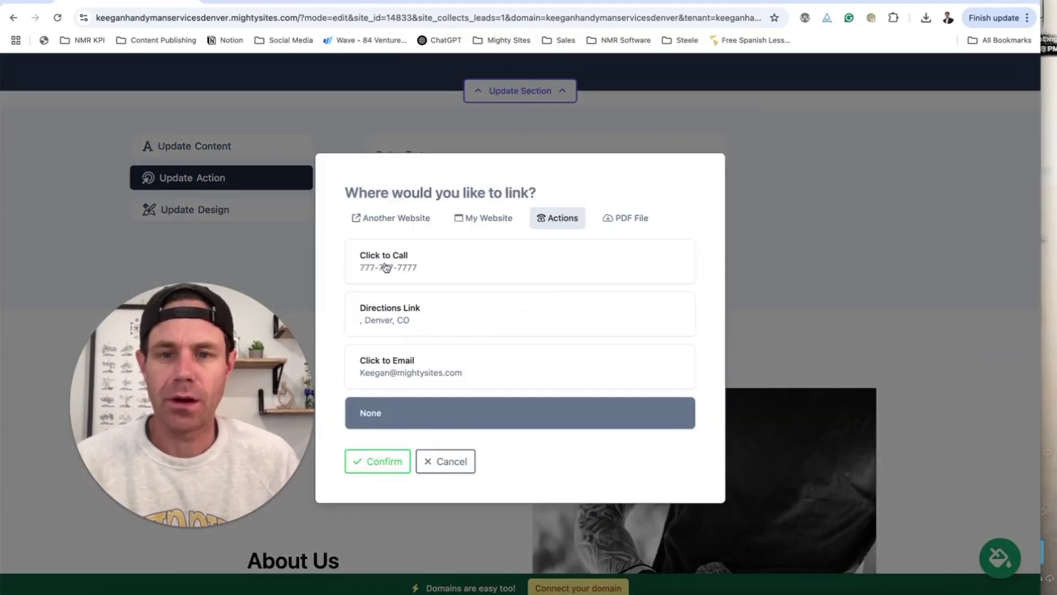
pyautogui.click(401, 220)
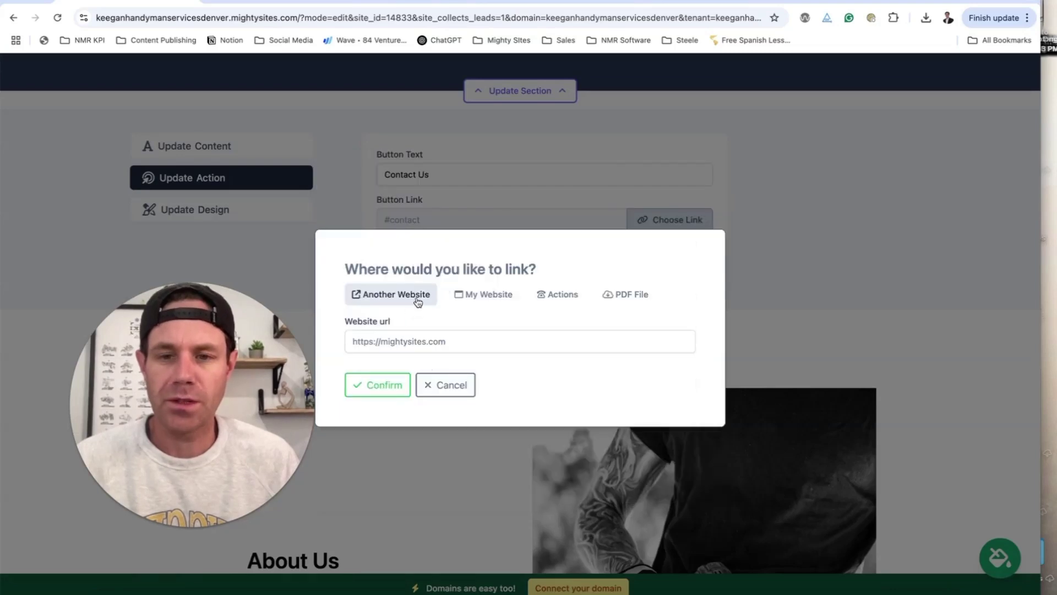
pyautogui.click(621, 300)
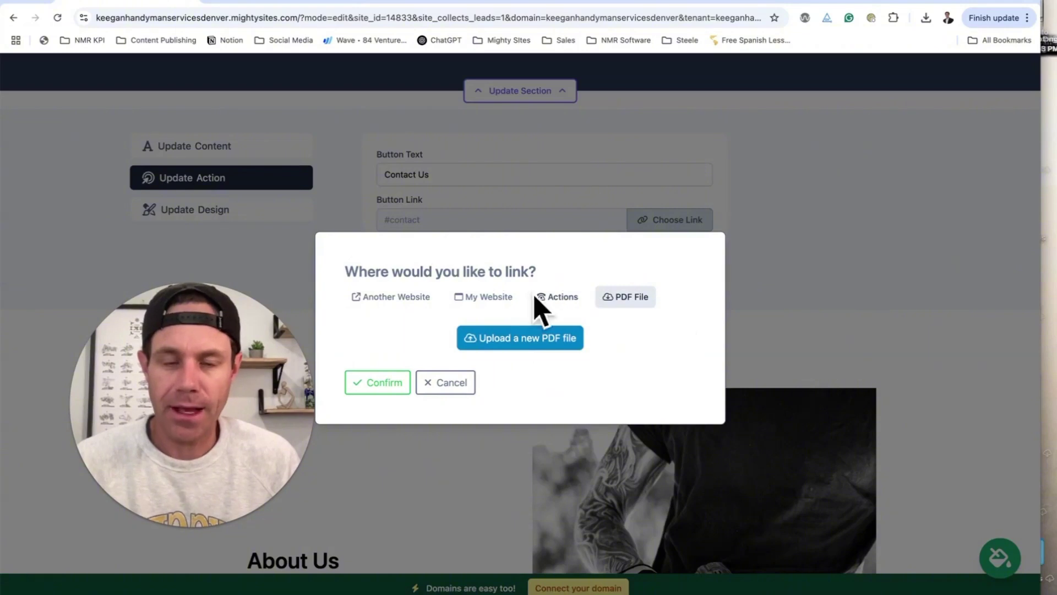
pyautogui.click(449, 385)
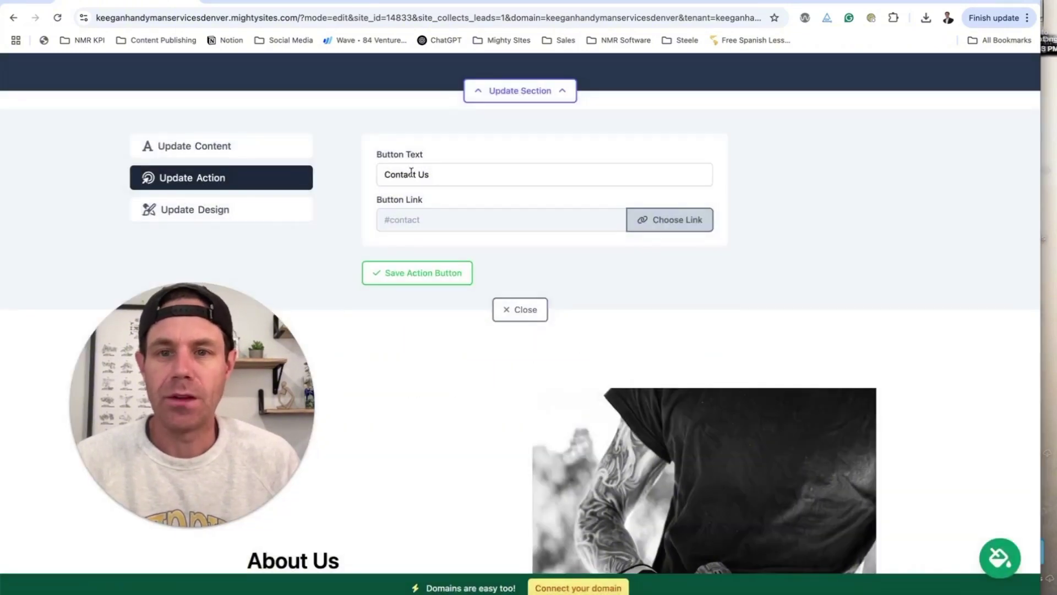
pyautogui.click(461, 277)
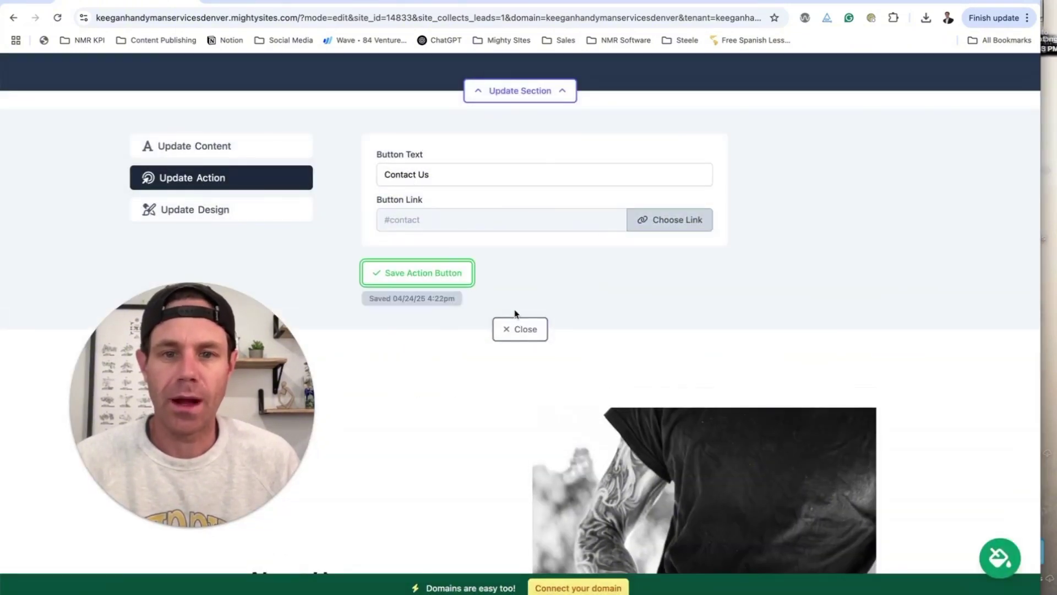
# - Open the services banner's copy text for editing and scroll through it
pyautogui.scroll(1, 311, 208)
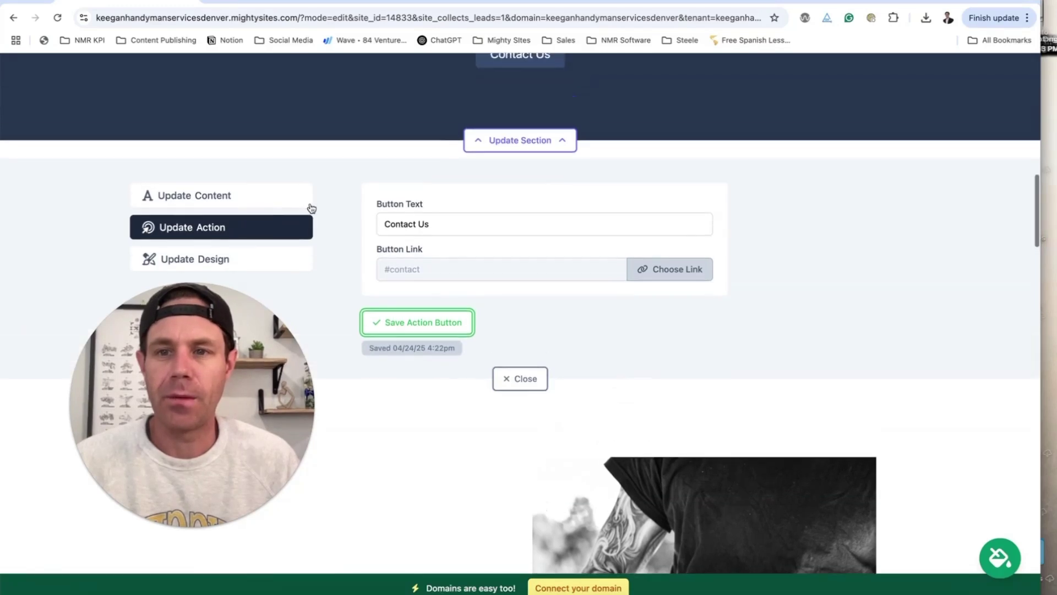
pyautogui.click(281, 205)
pyautogui.scroll(10, 281, 205)
pyautogui.scroll(3, 619, 313)
pyautogui.scroll(-10, 486, 354)
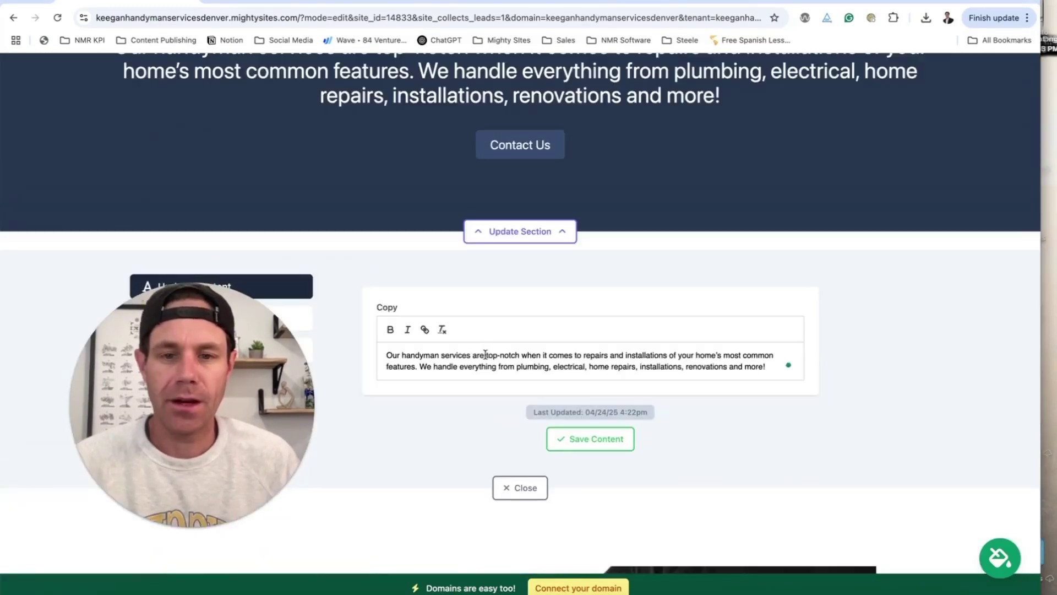
# - Save the services banner copy and close the copy editor
pyautogui.click(620, 439)
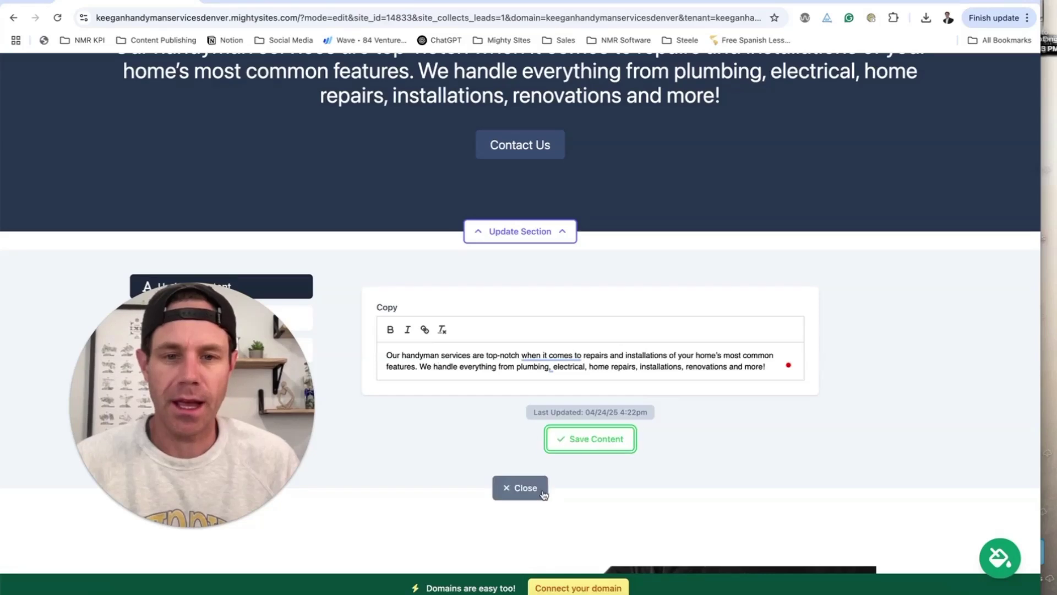
pyautogui.click(544, 488)
pyautogui.scroll(8, 566, 472)
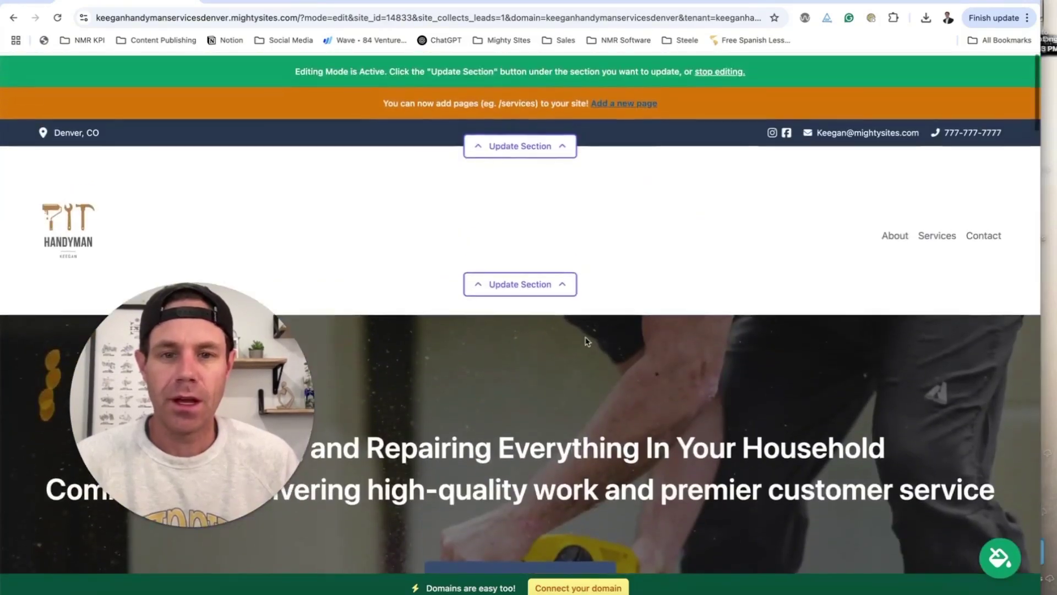
pyautogui.scroll(-3, 566, 333)
pyautogui.scroll(2, 554, 191)
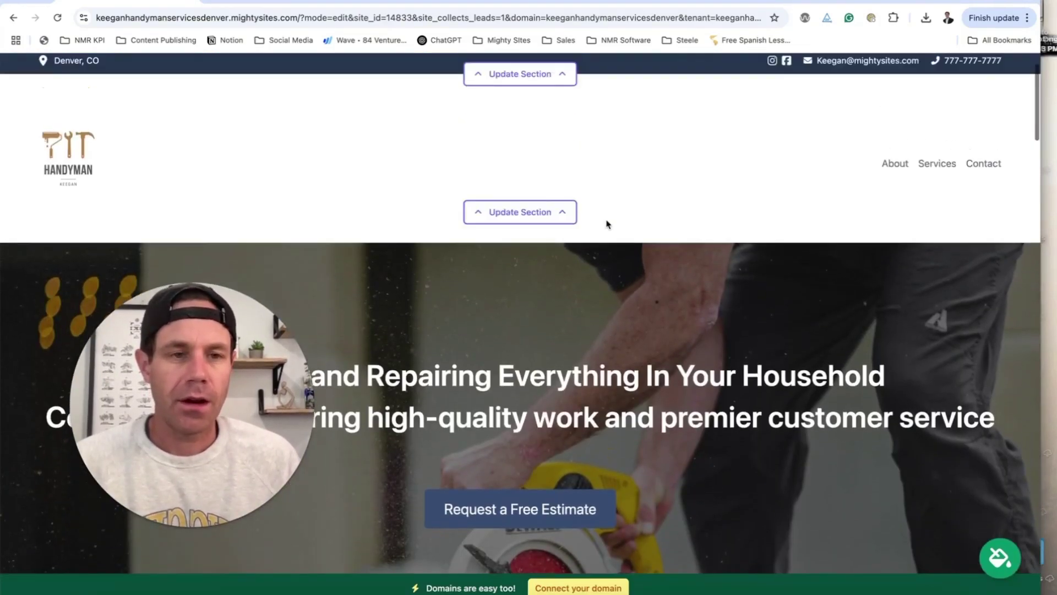
pyautogui.scroll(-5, 606, 224)
pyautogui.scroll(-2, 603, 224)
# - Look through the hero section's design layout choices without changing them
pyautogui.click(519, 329)
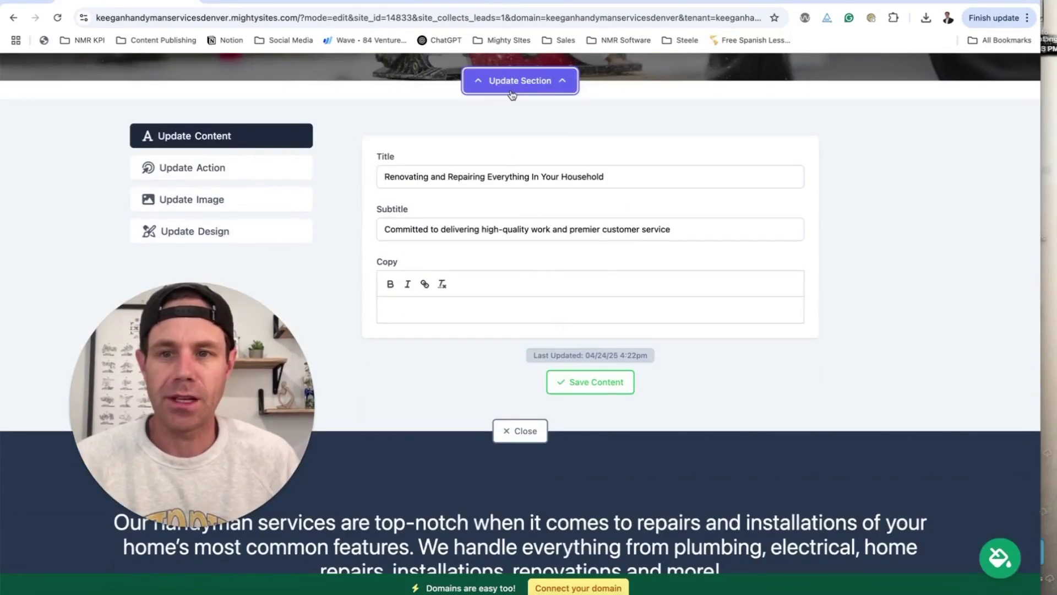
pyautogui.click(238, 234)
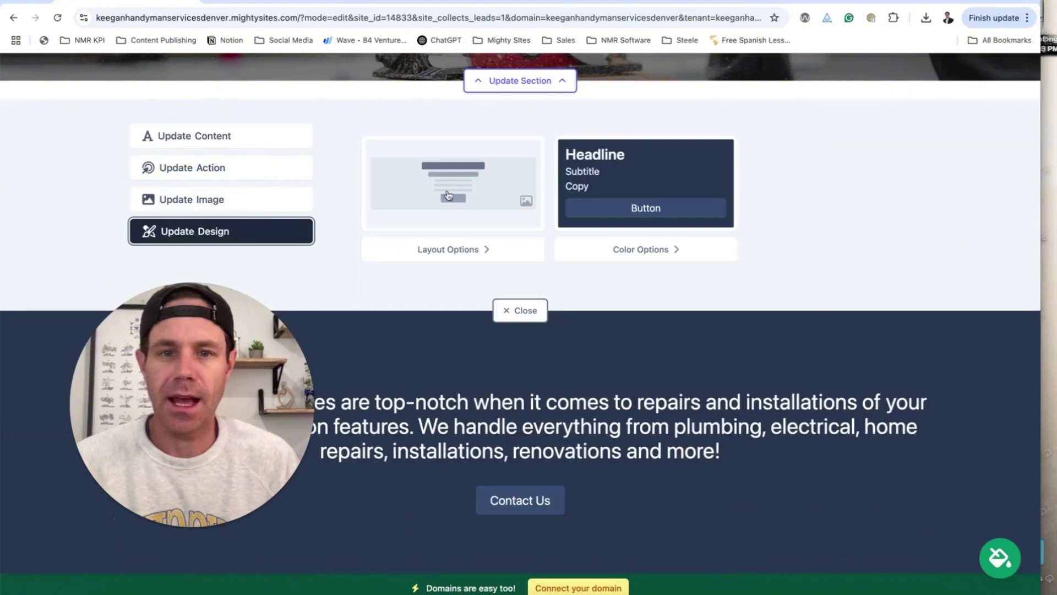
pyautogui.click(448, 195)
pyautogui.click(439, 157)
pyautogui.scroll(10, 481, 241)
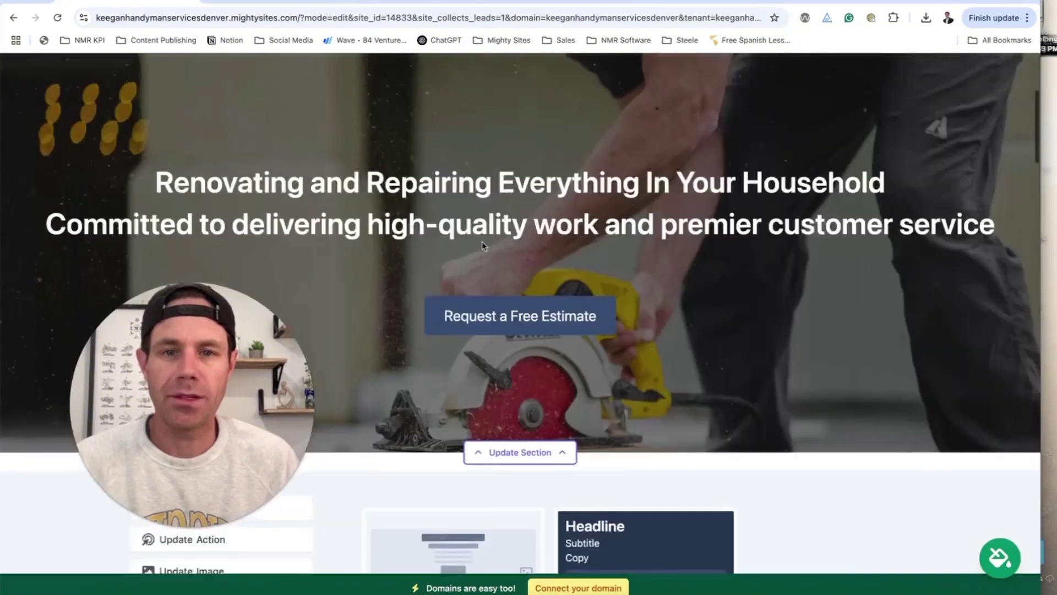
# - Try a centered-logo header layout, then restore logo-left, menu-right
pyautogui.click(526, 246)
pyautogui.scroll(-4, 510, 294)
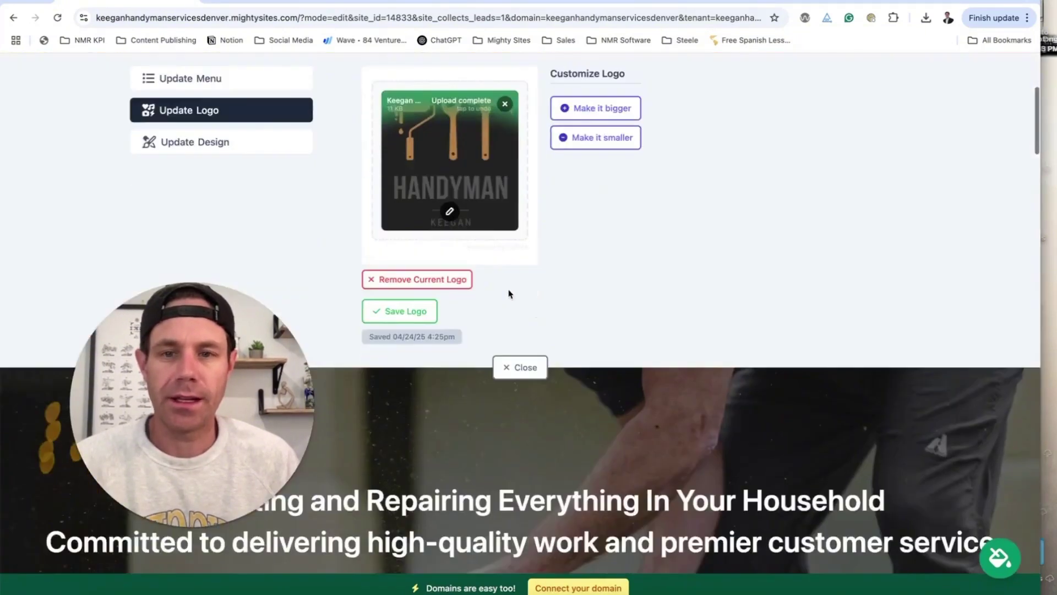
pyautogui.click(253, 152)
pyautogui.scroll(2, 437, 234)
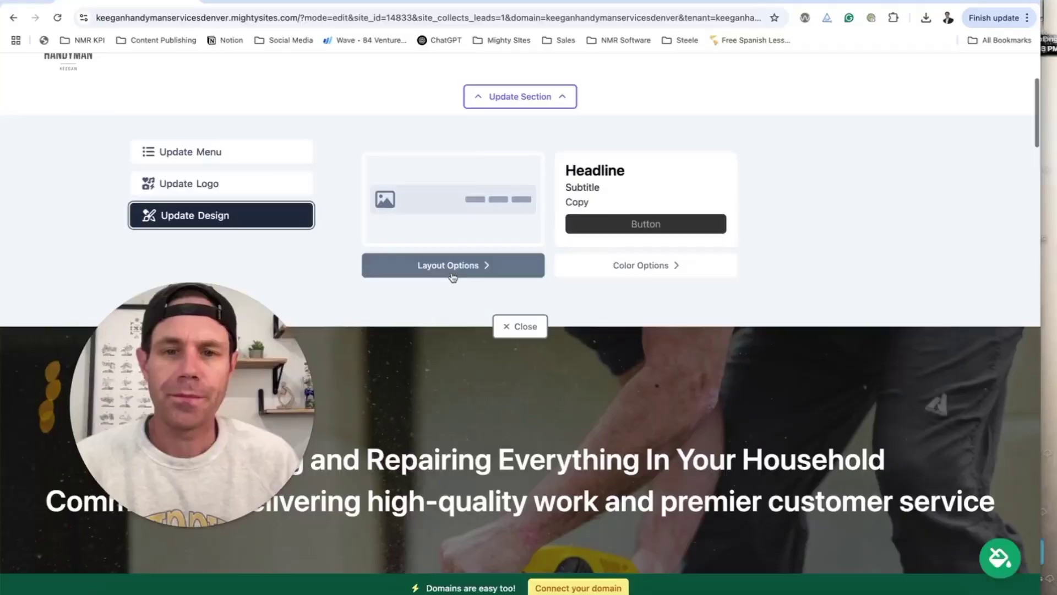
pyautogui.click(440, 264)
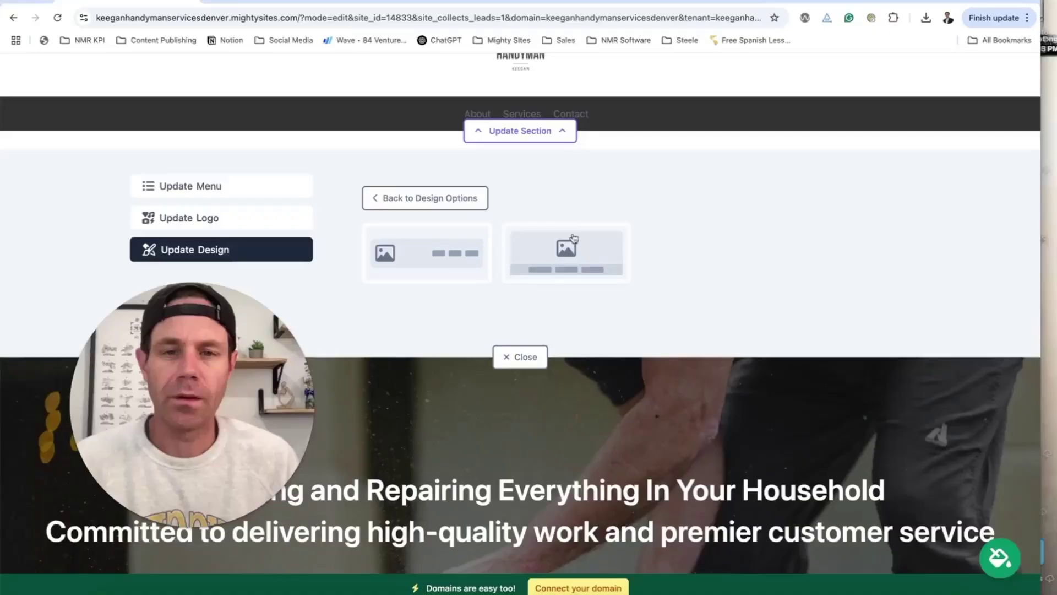
pyautogui.click(584, 252)
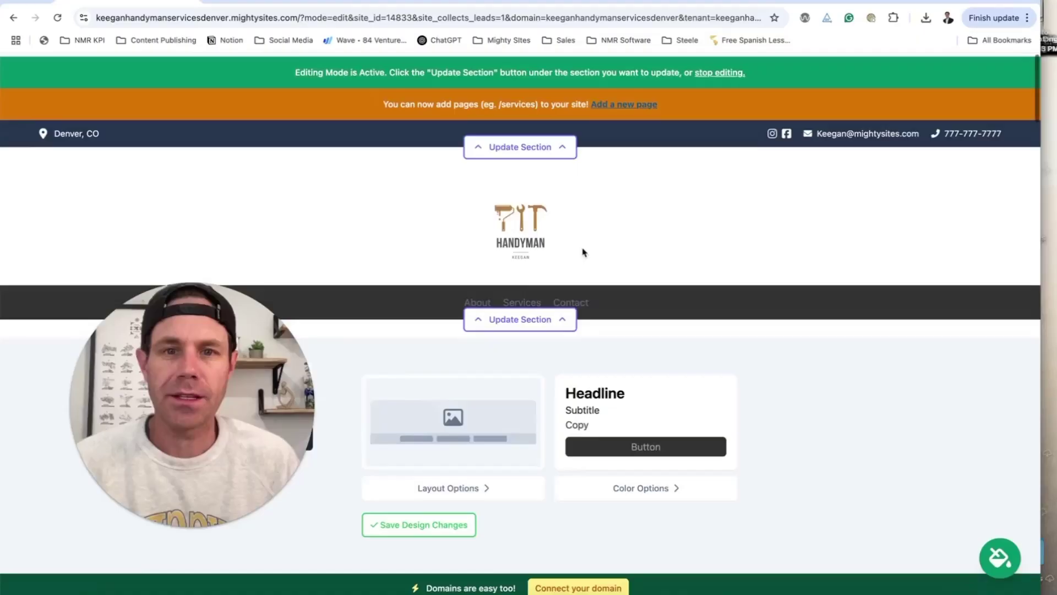
pyautogui.scroll(-2, 583, 253)
pyautogui.click(470, 385)
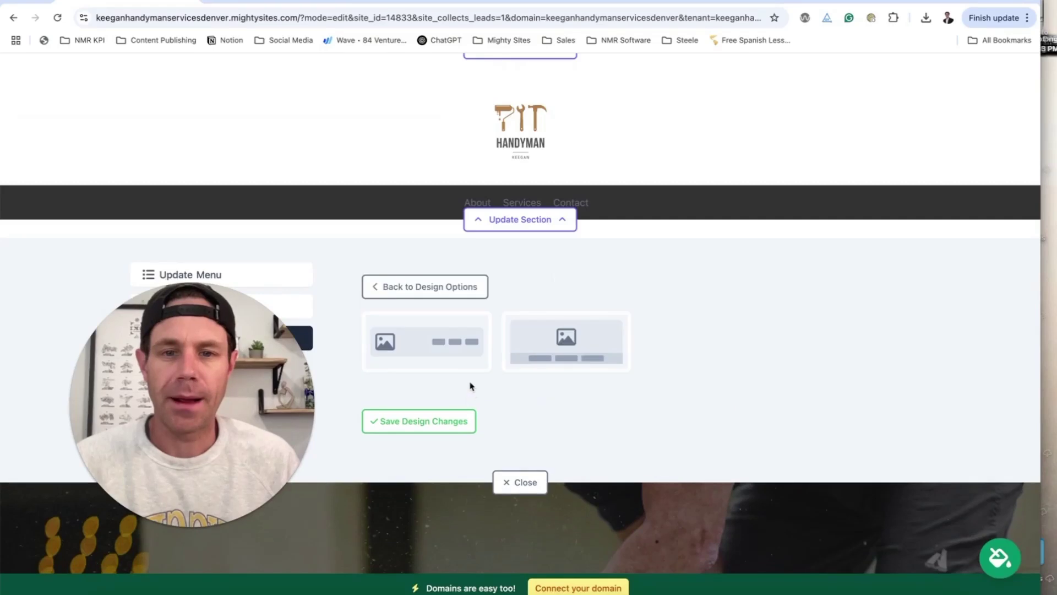
pyautogui.click(441, 344)
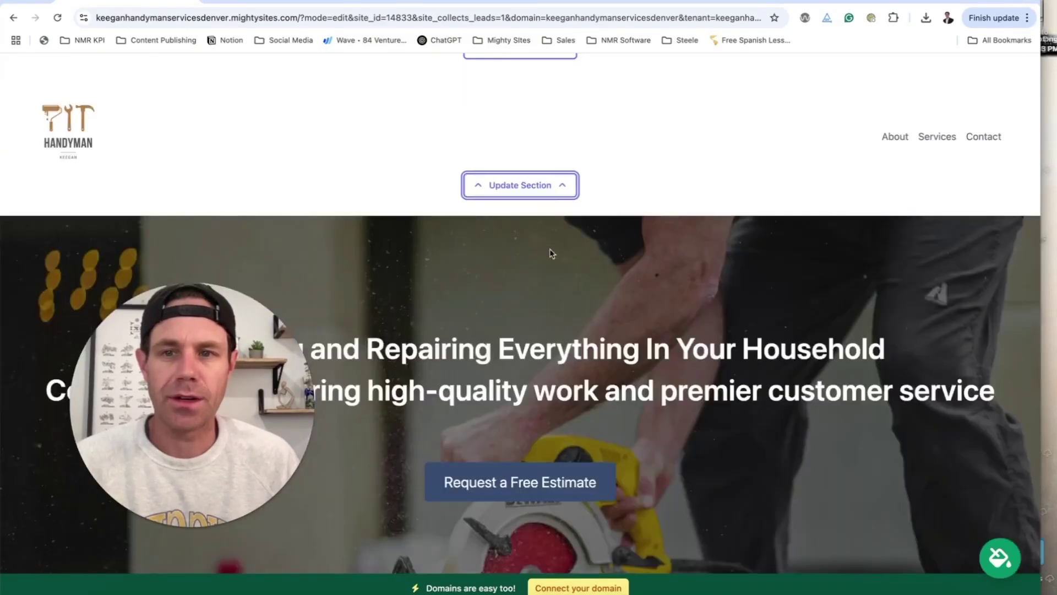
# - Browse the site theme colour palettes and cancel without changing the theme
pyautogui.click(991, 549)
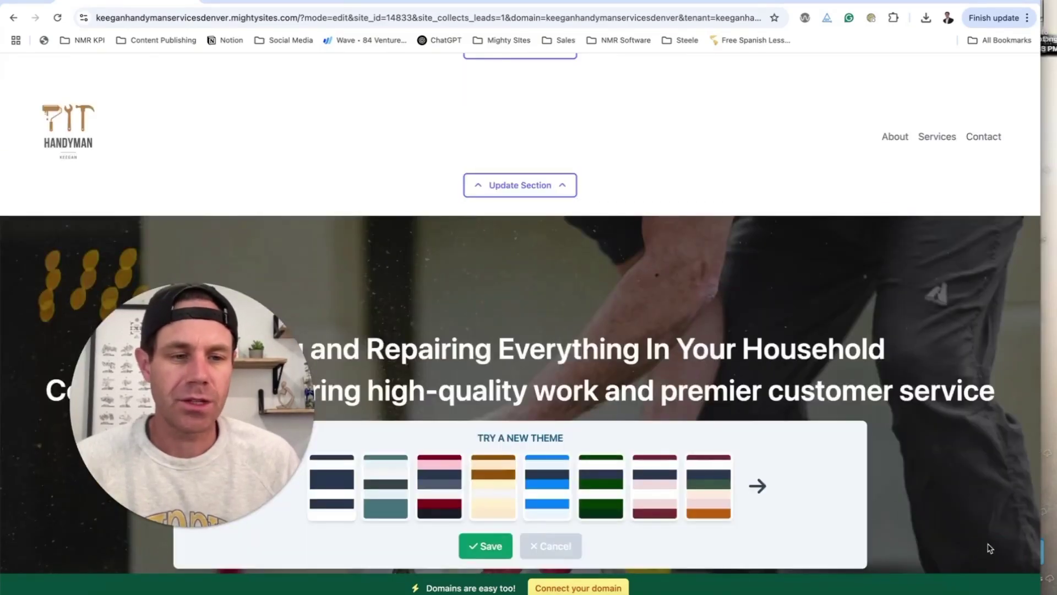
pyautogui.click(765, 486)
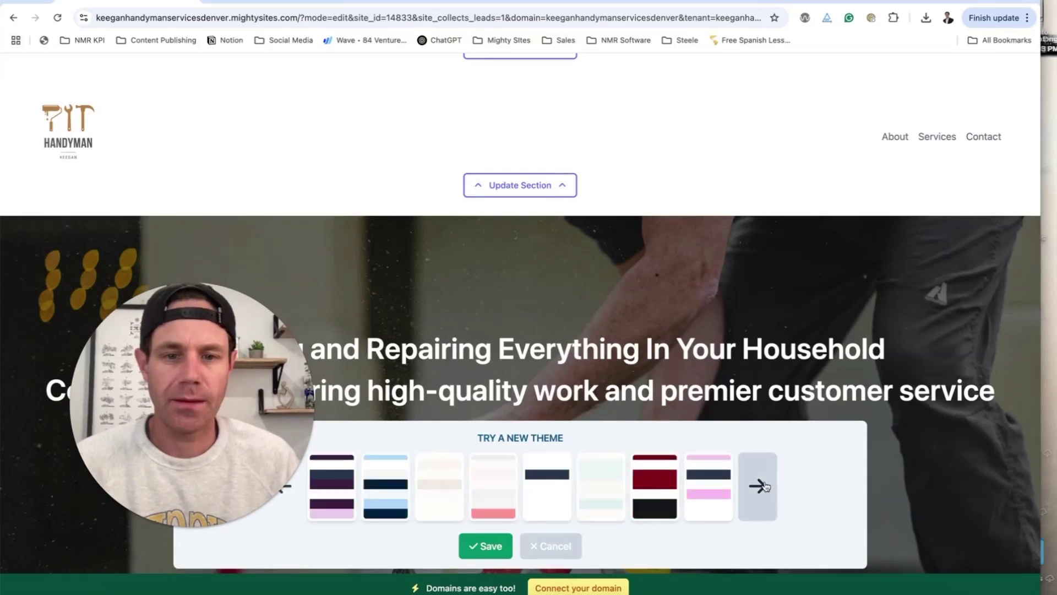
pyautogui.click(551, 546)
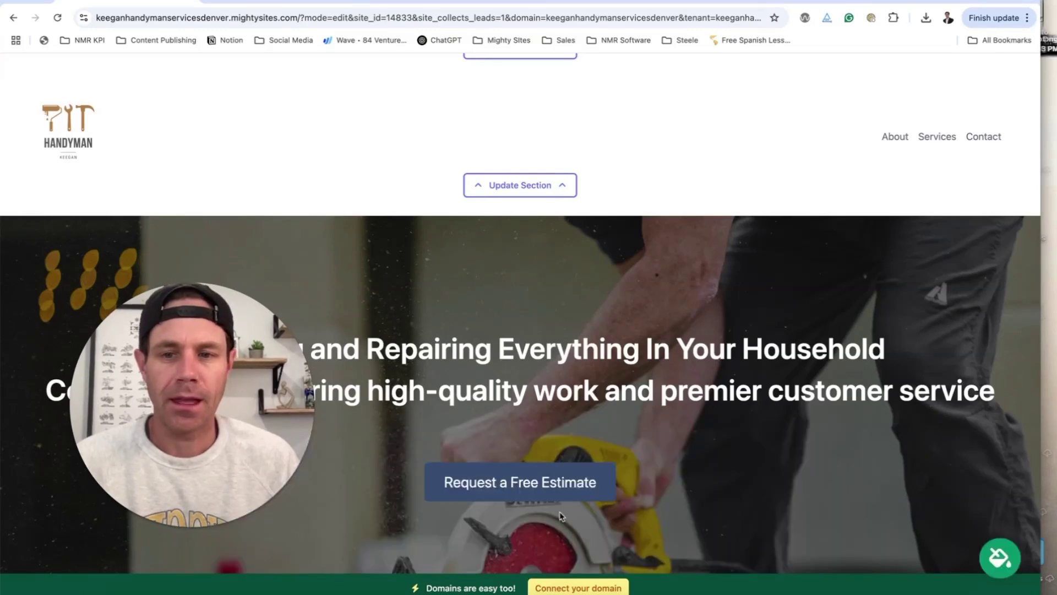
# - Open the Elfsight widget section's embed-code settings and start a new browser tab
pyautogui.scroll(-20, 643, 351)
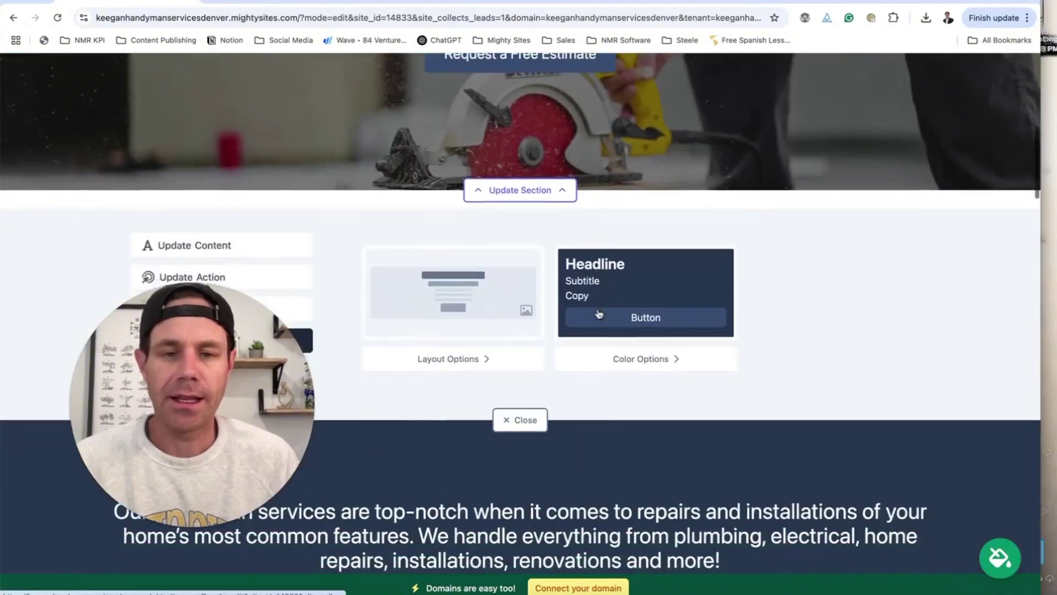
pyautogui.scroll(10, 597, 312)
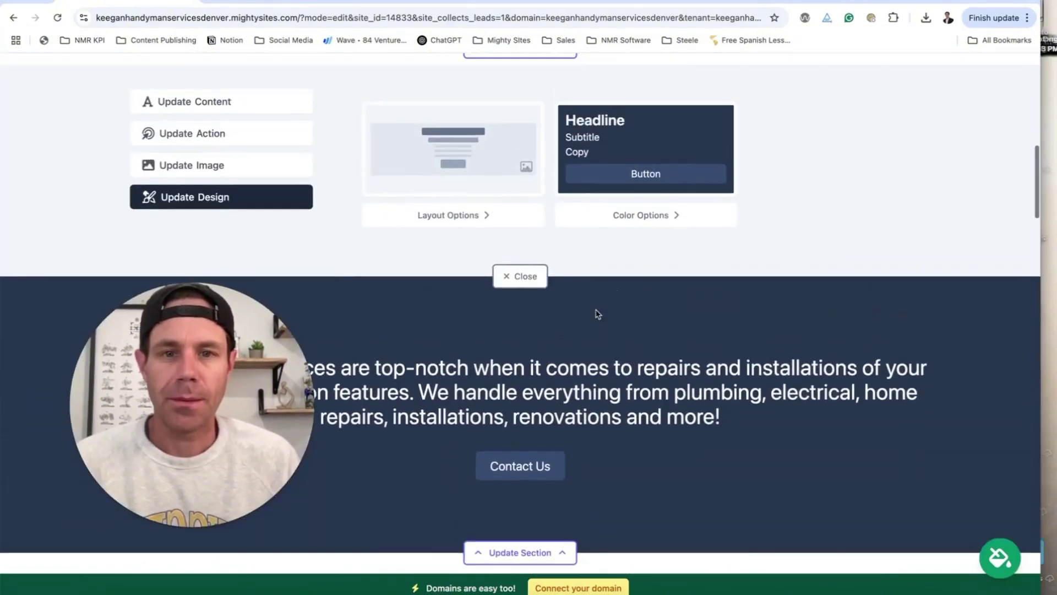
pyautogui.scroll(-4, 594, 325)
pyautogui.scroll(7, 591, 332)
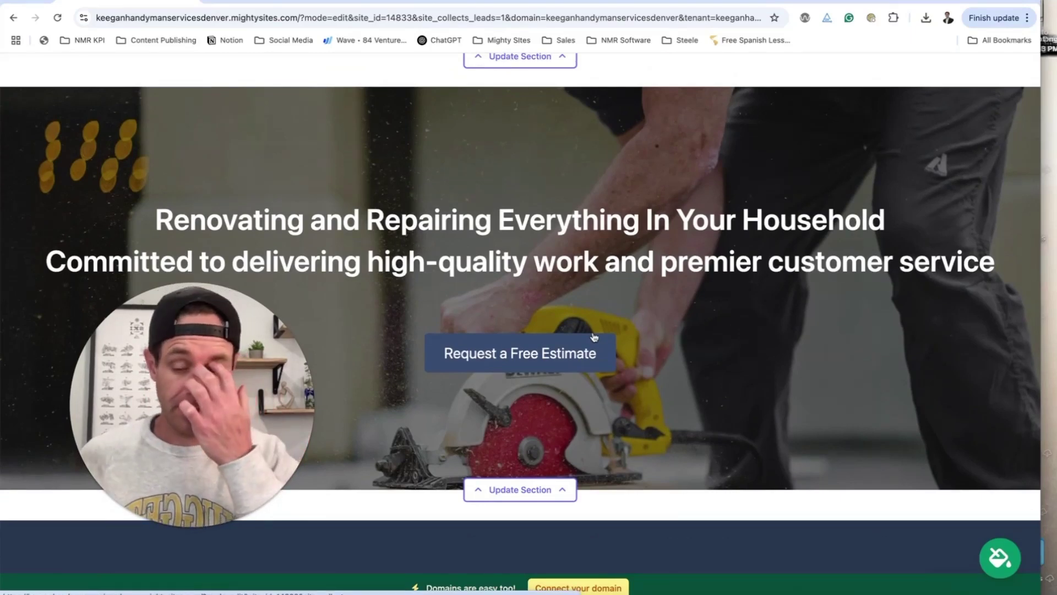
pyautogui.scroll(-8, 691, 290)
pyautogui.scroll(-15, 693, 290)
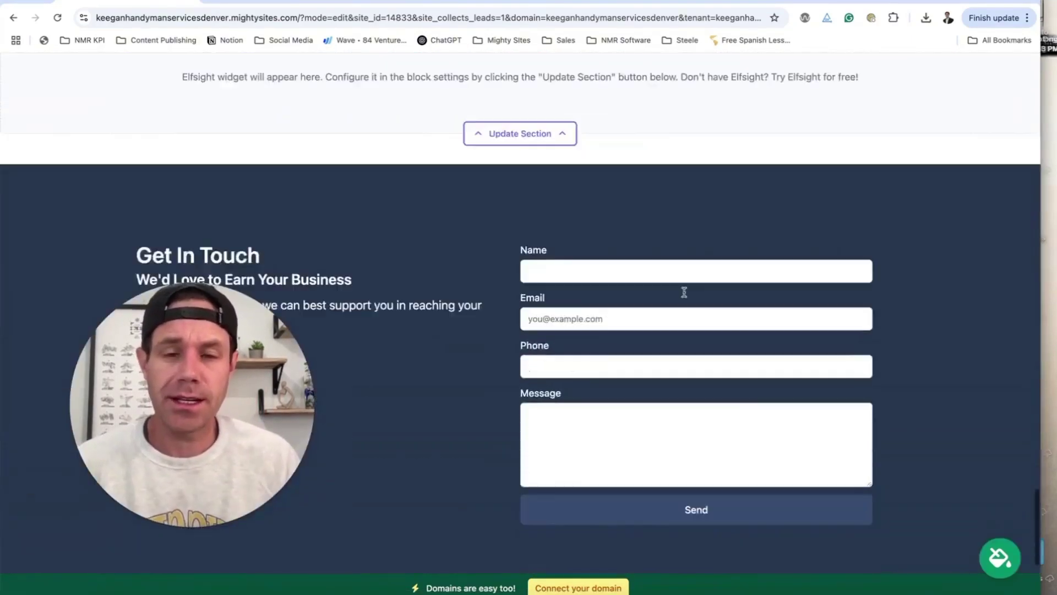
pyautogui.scroll(8, 543, 422)
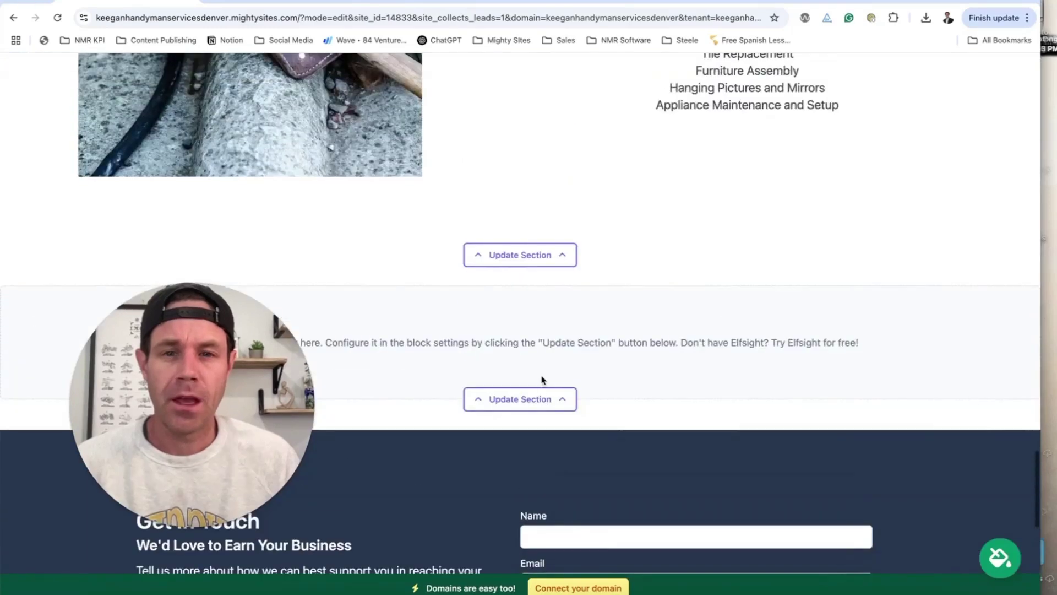
pyautogui.click(541, 398)
pyautogui.scroll(-5, 598, 367)
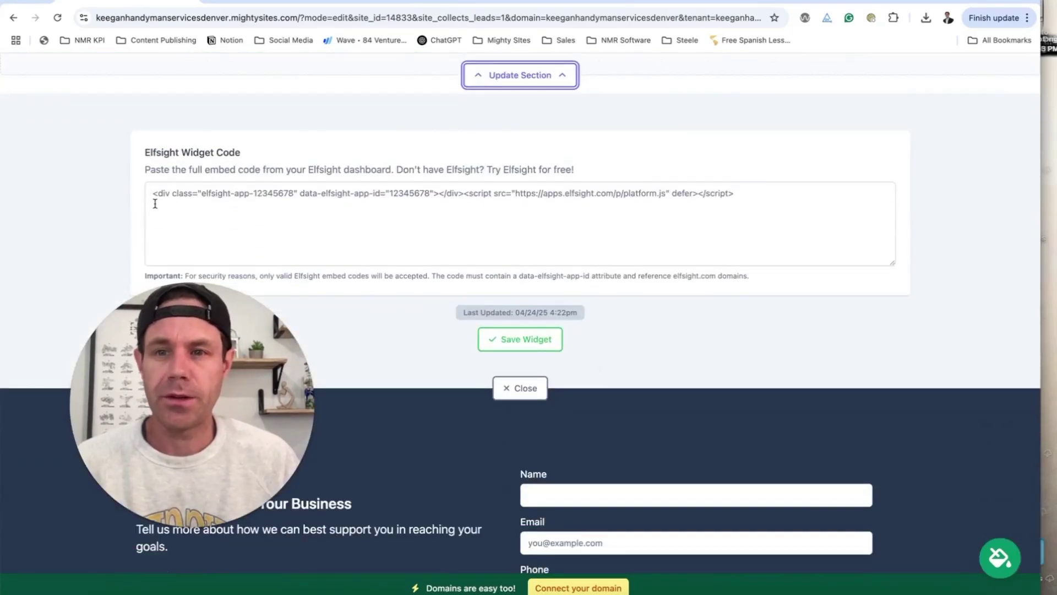
pyautogui.hotkey('ctrl', 't')
# - Go to the Elfsight Google reviews widget site by typing 'elfsight' in the address bar
pyautogui.write('elsi')
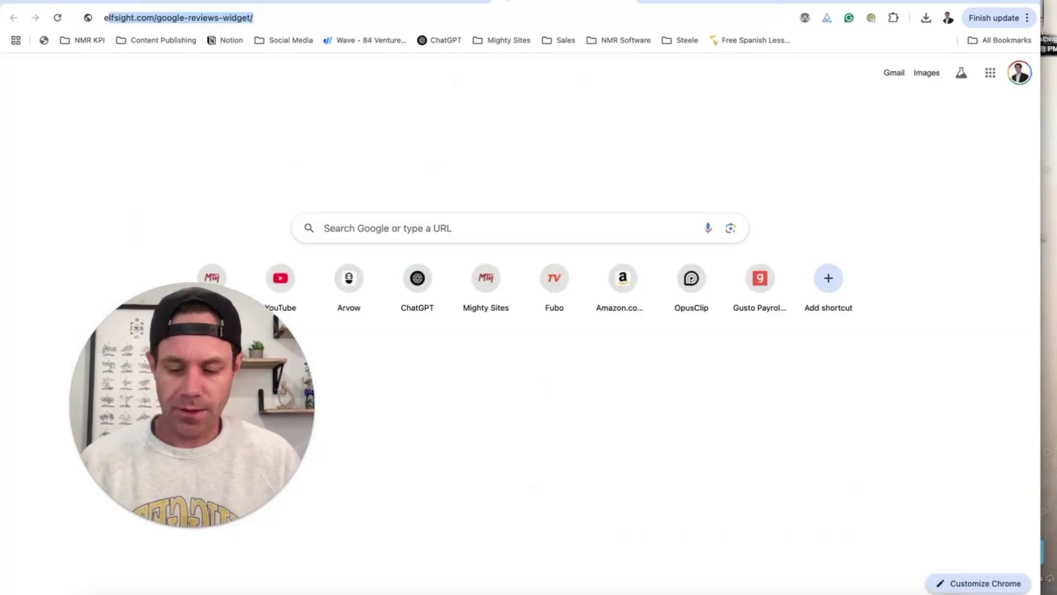
pyautogui.press('BackSpace')
pyautogui.press('BackSpace')
pyautogui.write('fsi')
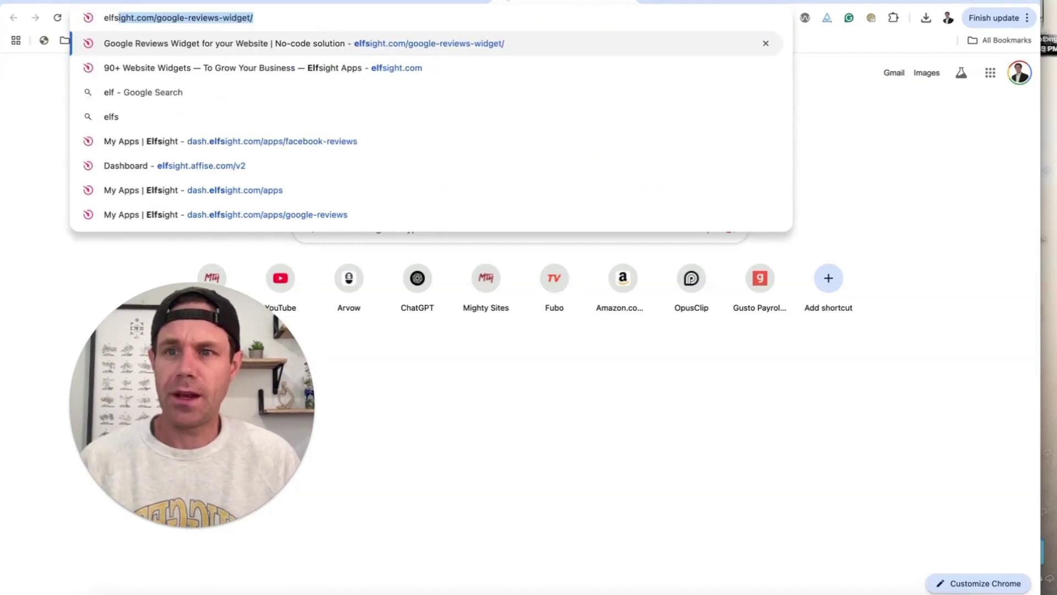
pyautogui.press('Return')
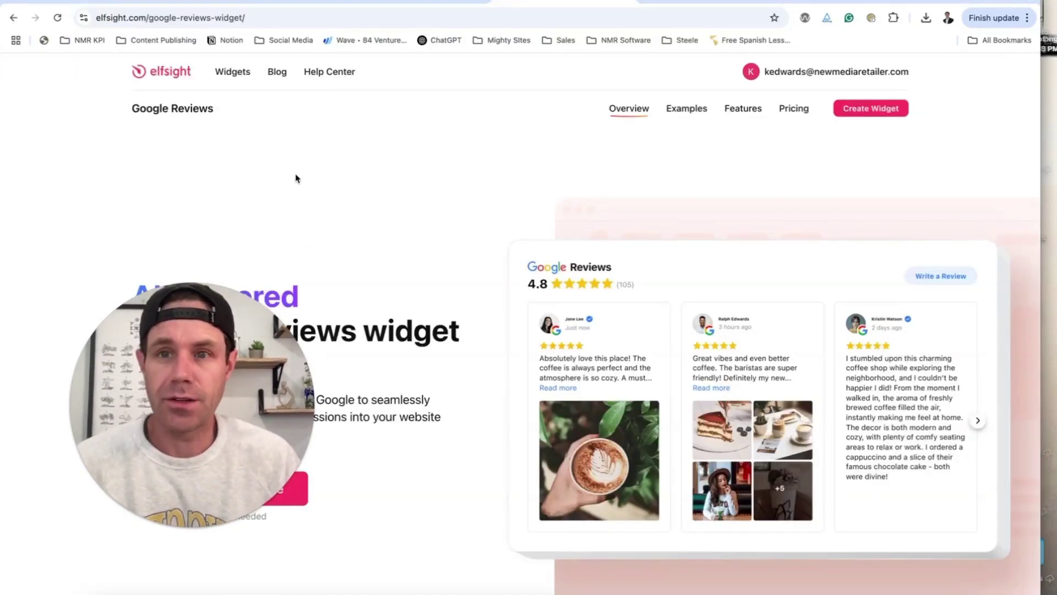
pyautogui.scroll(-3, 385, 220)
pyautogui.scroll(4, 688, 231)
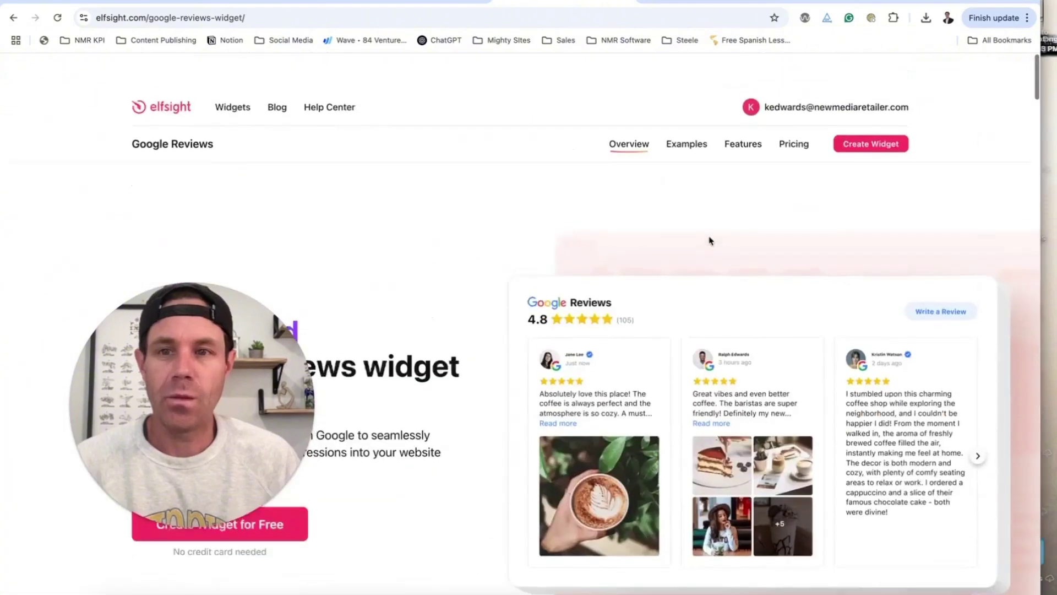
pyautogui.moveTo(237, 76)
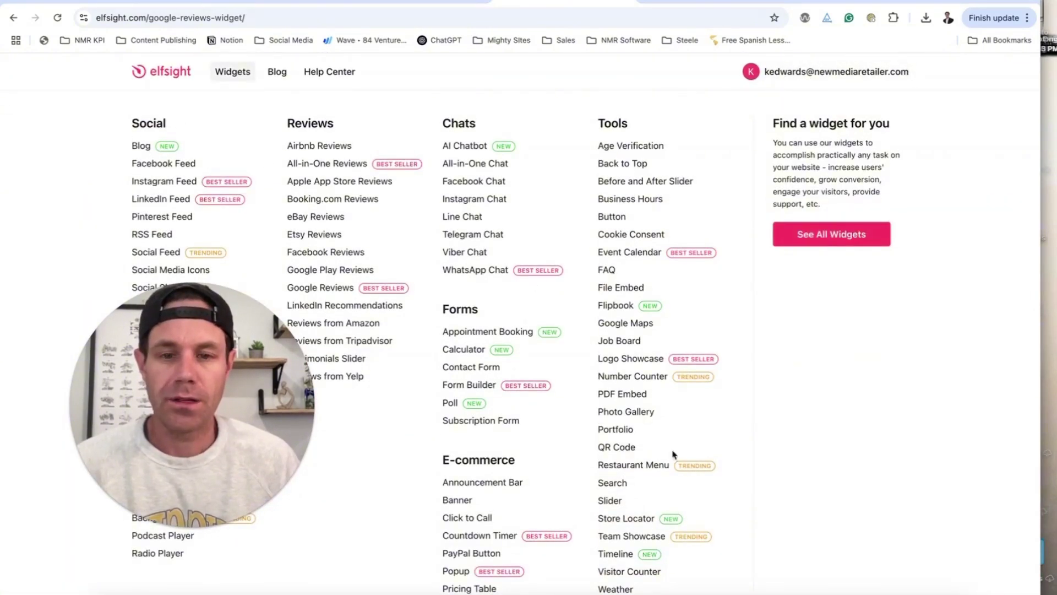
# - Copy the Google Reviews widget's install code from the Elfsight dashboard
pyautogui.click(838, 74)
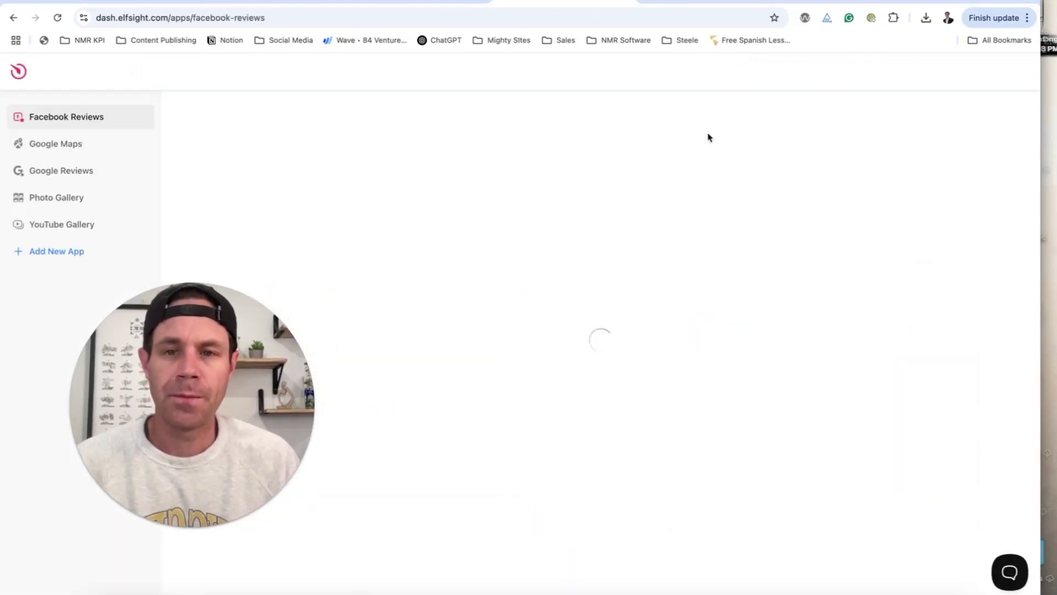
pyautogui.click(105, 174)
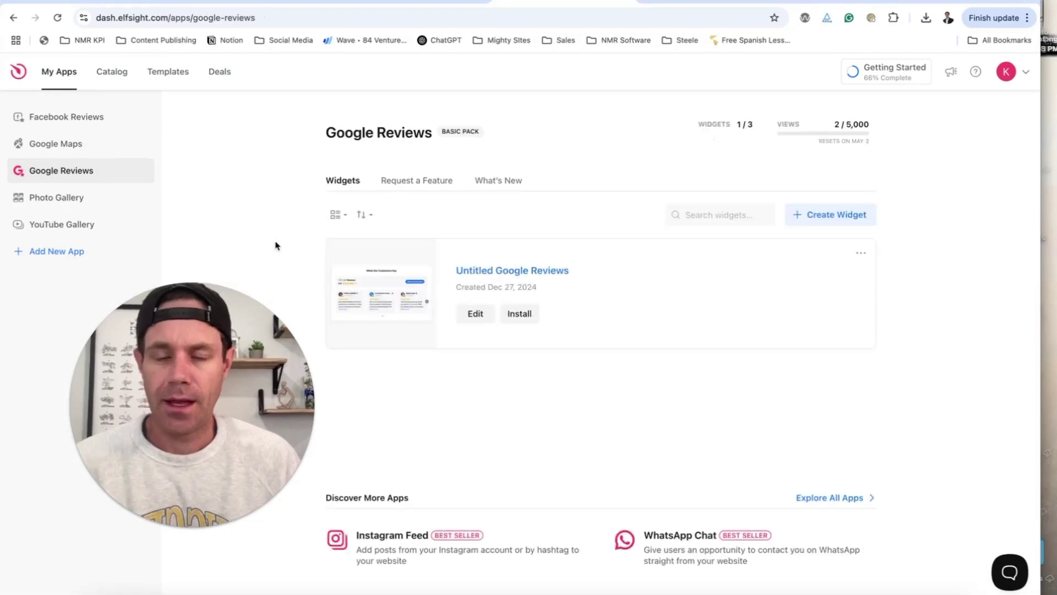
pyautogui.click(519, 314)
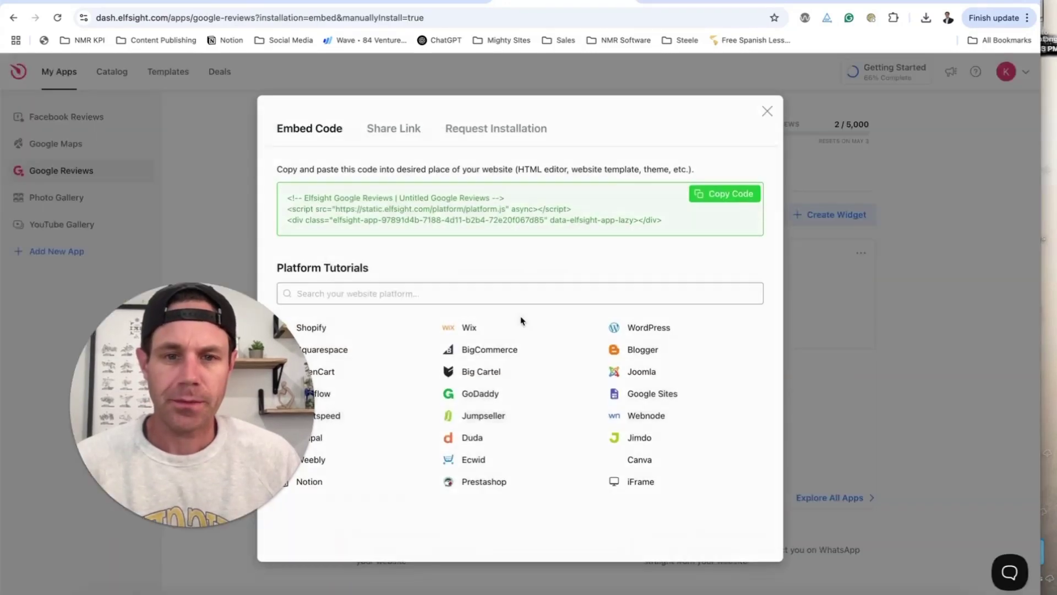
pyautogui.click(719, 203)
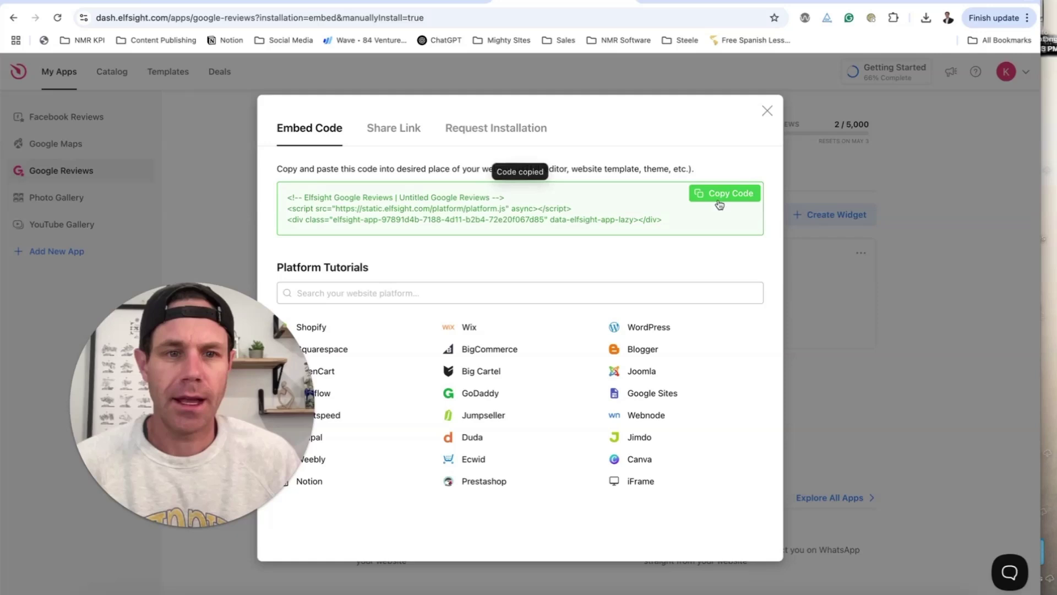
pyautogui.click(767, 111)
pyautogui.click(119, 2)
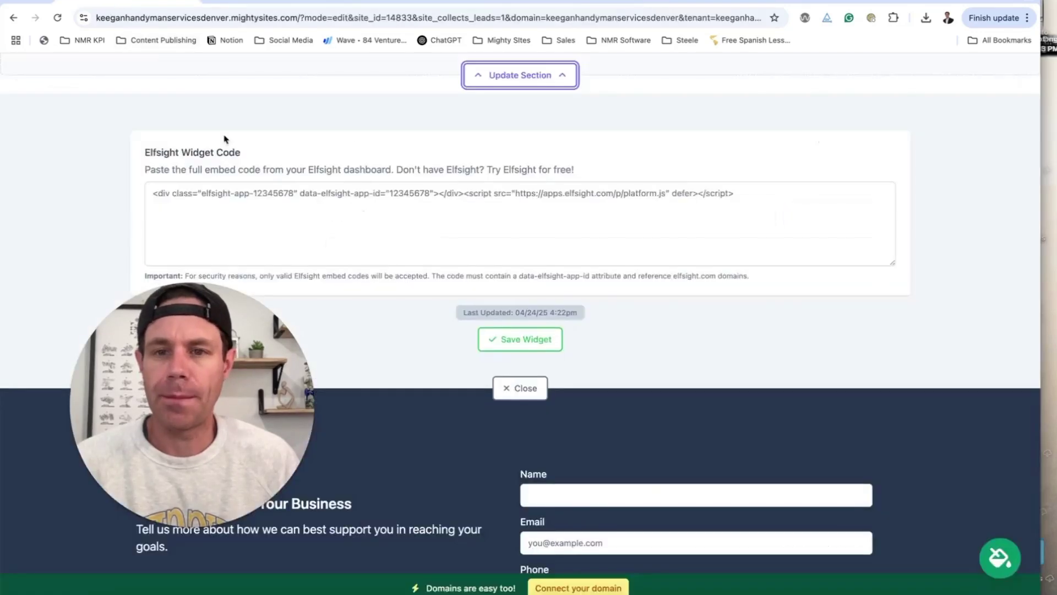
# - Paste the Google Reviews embed code into Widget Code and save the widget
pyautogui.click(378, 216)
pyautogui.hotkey('ctrl', 'v')
pyautogui.click(520, 338)
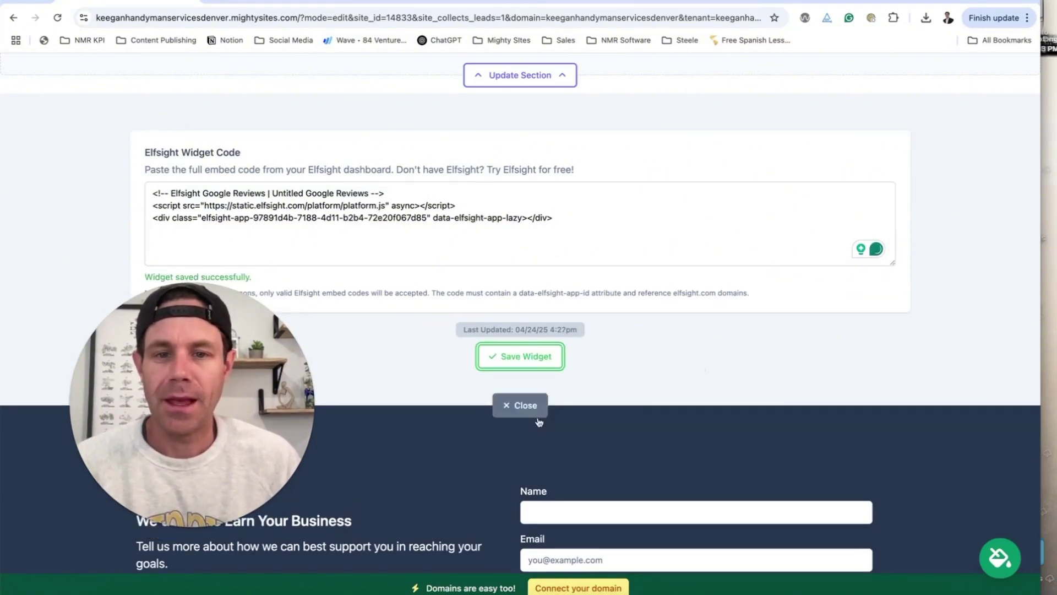
pyautogui.click(527, 412)
pyautogui.scroll(20, 625, 412)
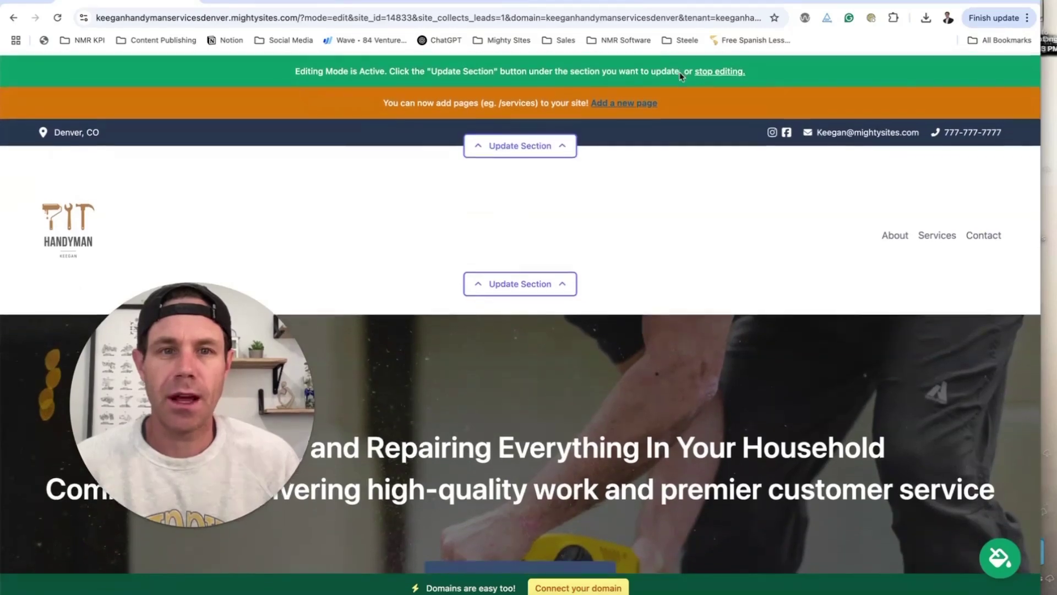
# - Stop editing and page through the live Google reviews carousel
pyautogui.click(714, 72)
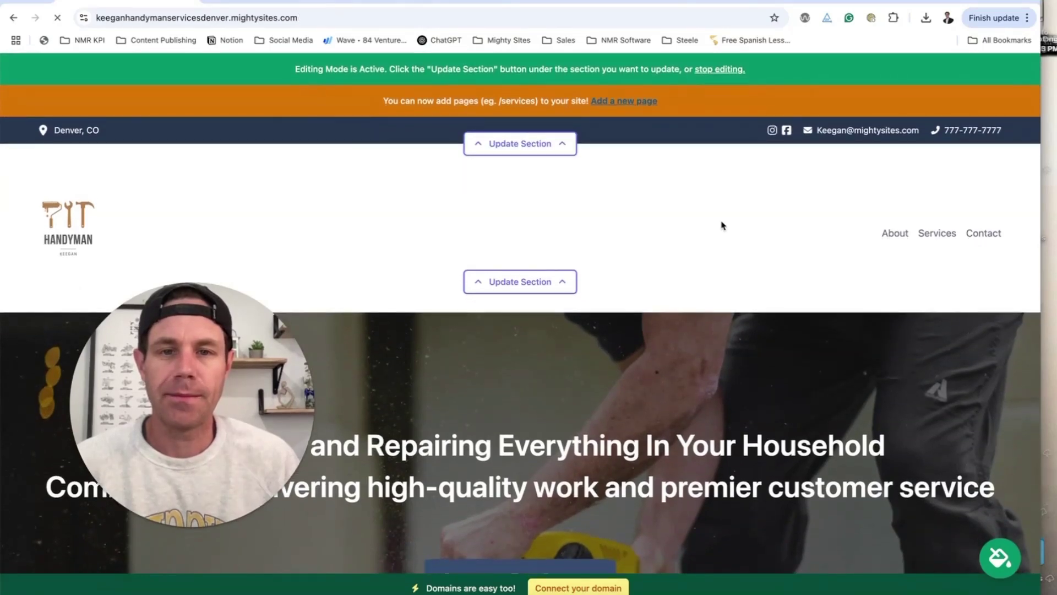
pyautogui.scroll(-15, 675, 210)
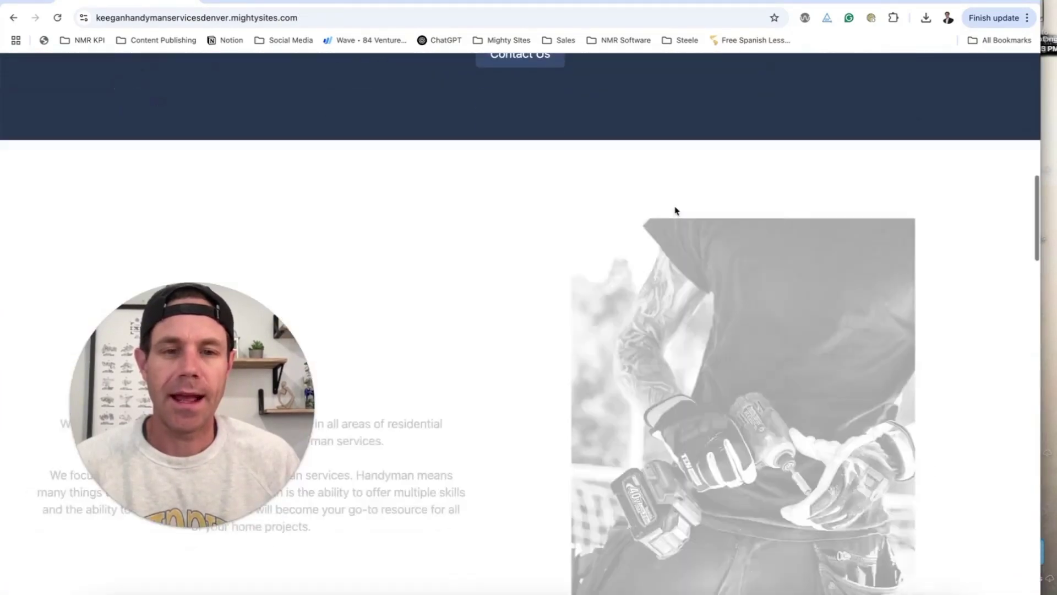
pyautogui.scroll(-15, 675, 211)
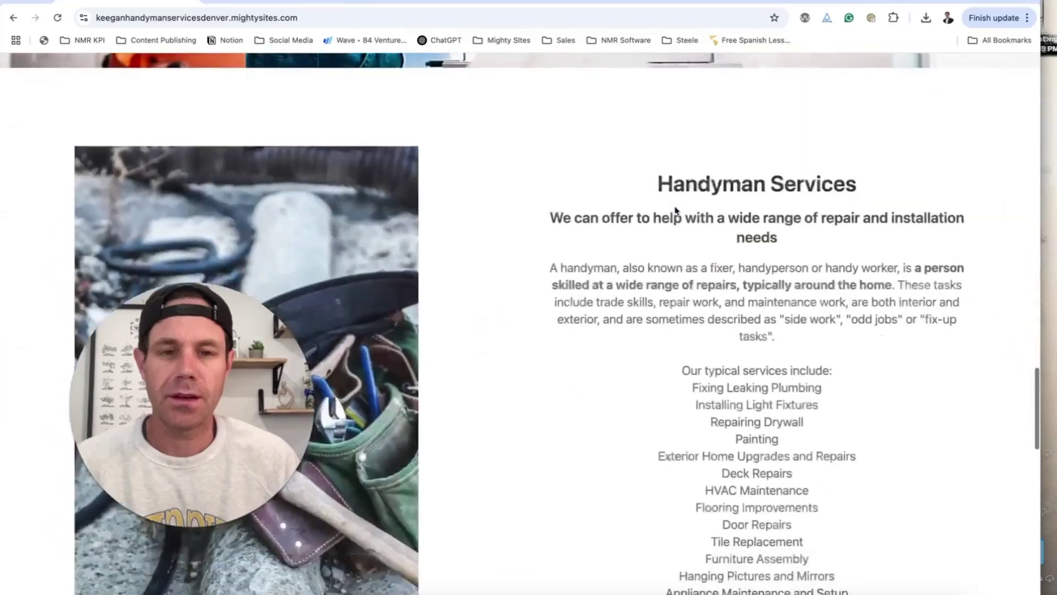
pyautogui.scroll(-2, 675, 210)
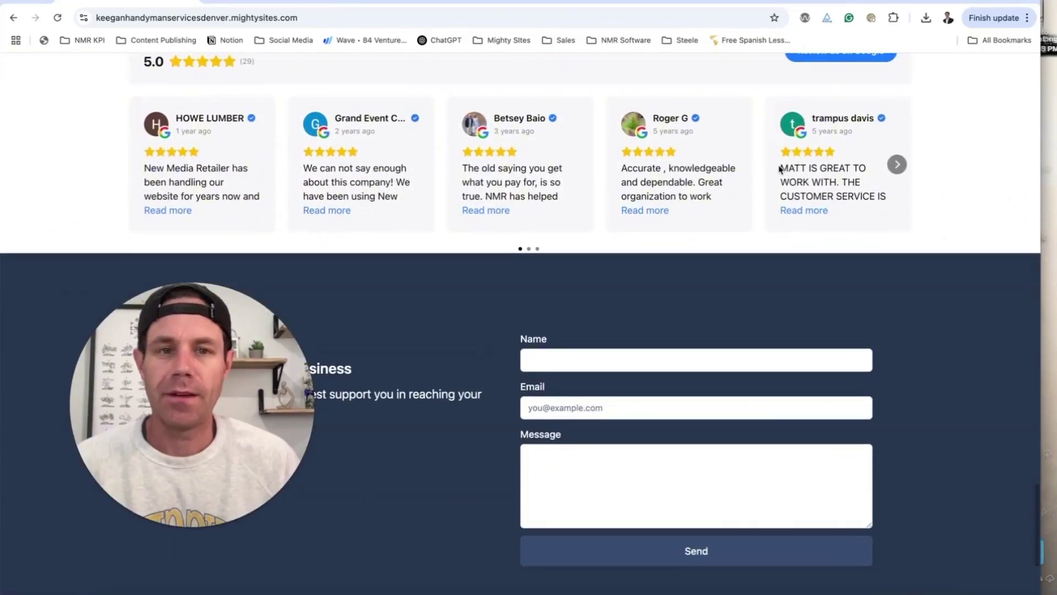
pyautogui.scroll(-2, 807, 167)
pyautogui.scroll(3, 809, 175)
pyautogui.click(898, 221)
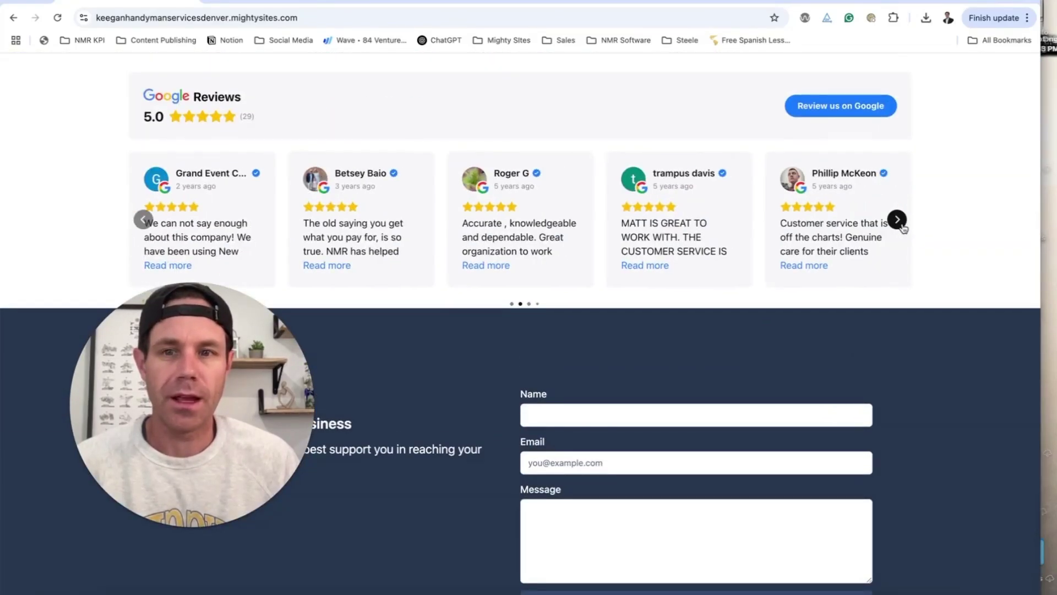
pyautogui.click(897, 220)
pyautogui.scroll(5, 899, 227)
pyautogui.scroll(-2, 891, 225)
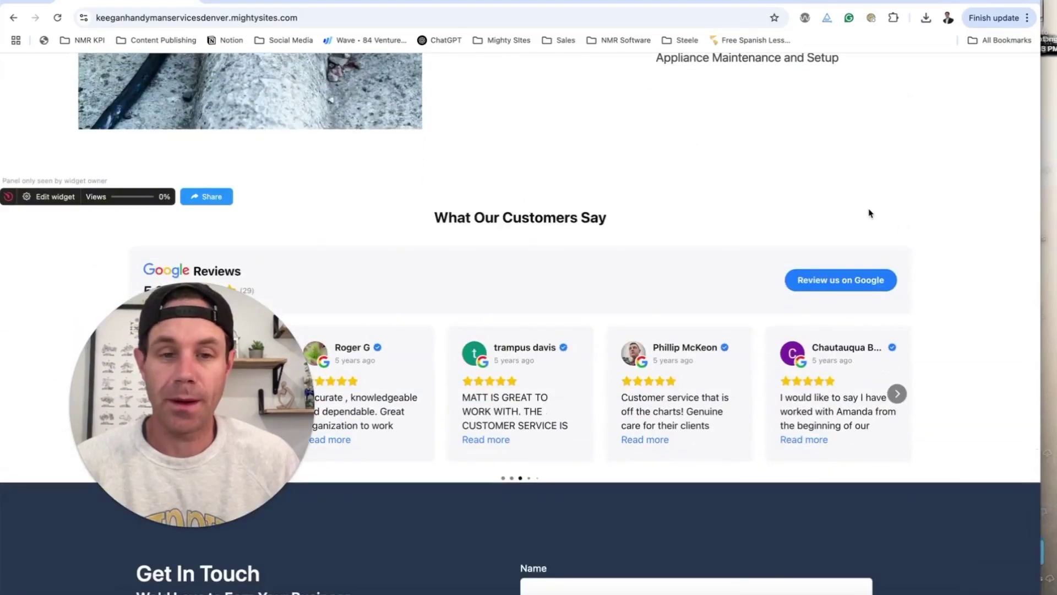
pyautogui.scroll(-8, 868, 213)
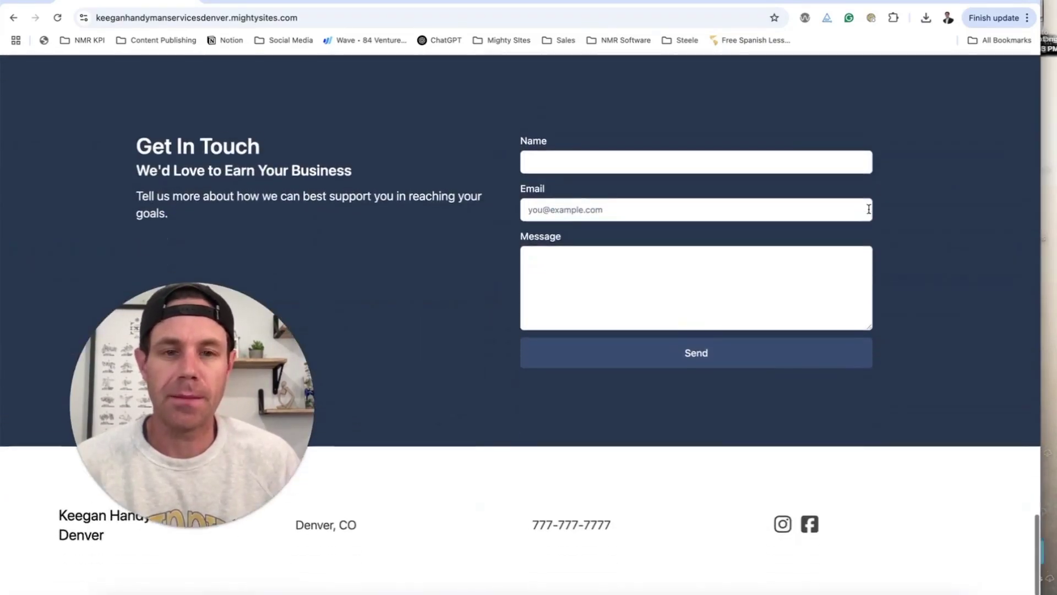
pyautogui.scroll(20, 868, 213)
pyautogui.scroll(15, 869, 213)
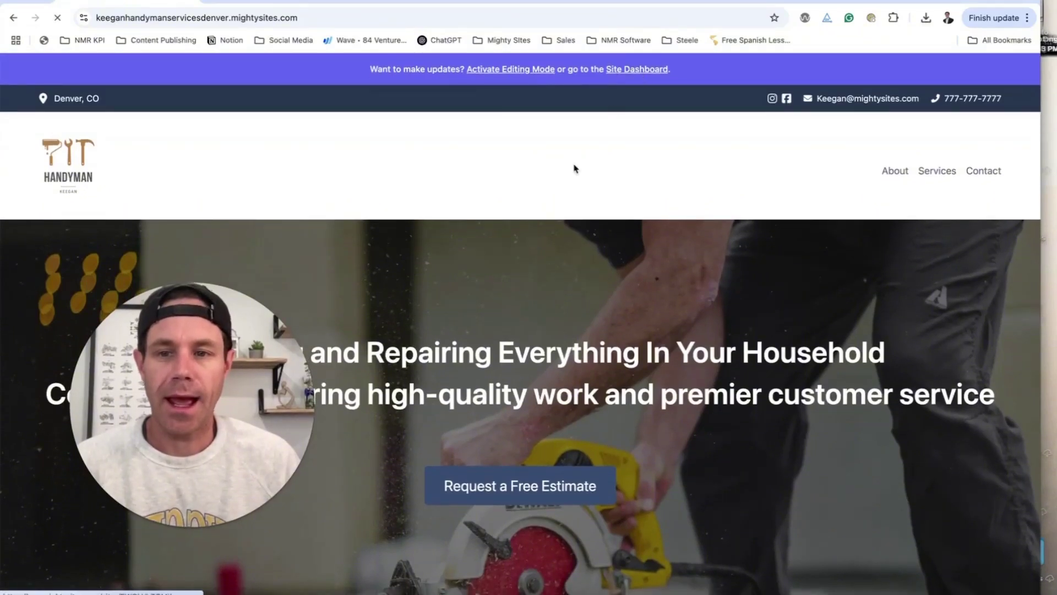
# - View the site's empty leads inbox, then return to the website dashboard
pyautogui.scroll(-3, 460, 234)
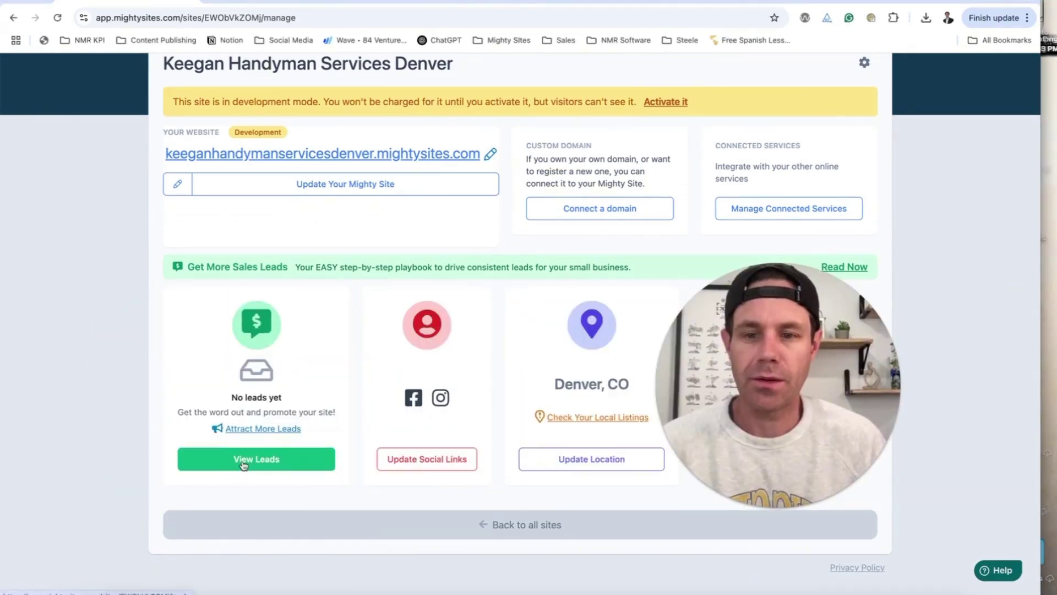
pyautogui.click(245, 463)
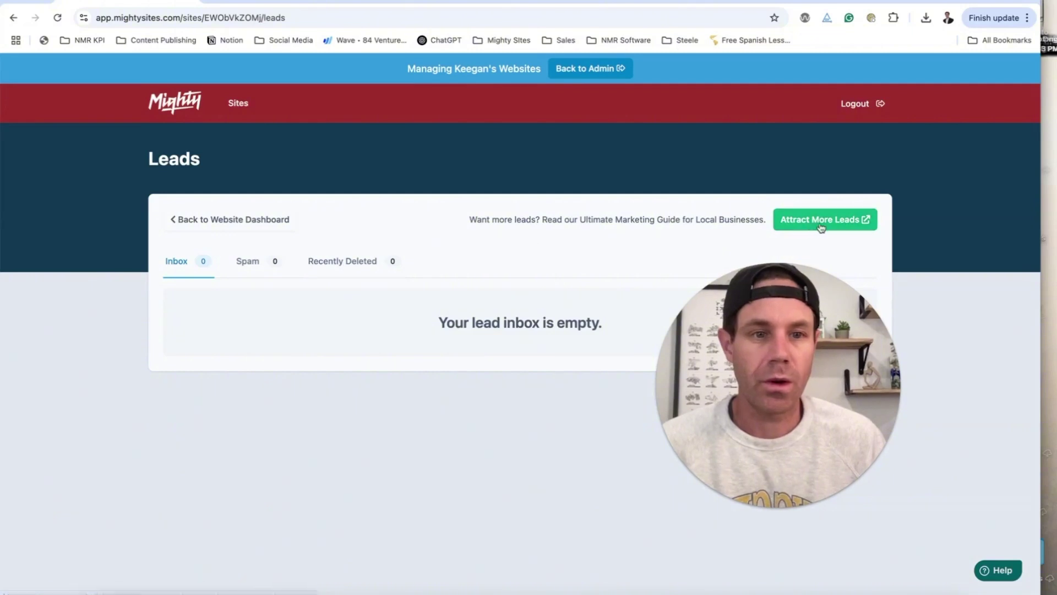
pyautogui.click(250, 220)
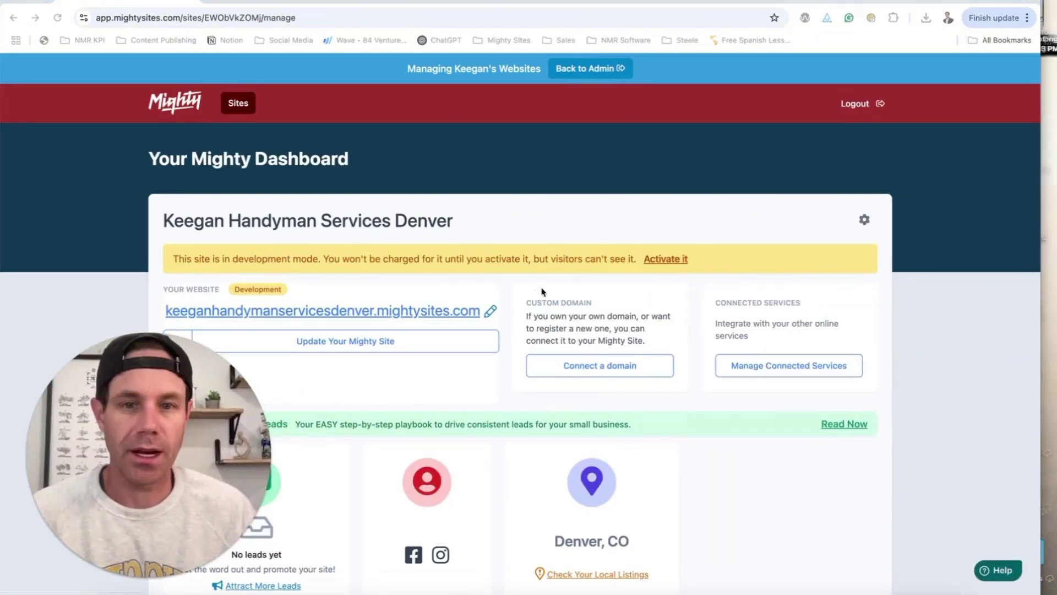
pyautogui.scroll(-1, 427, 245)
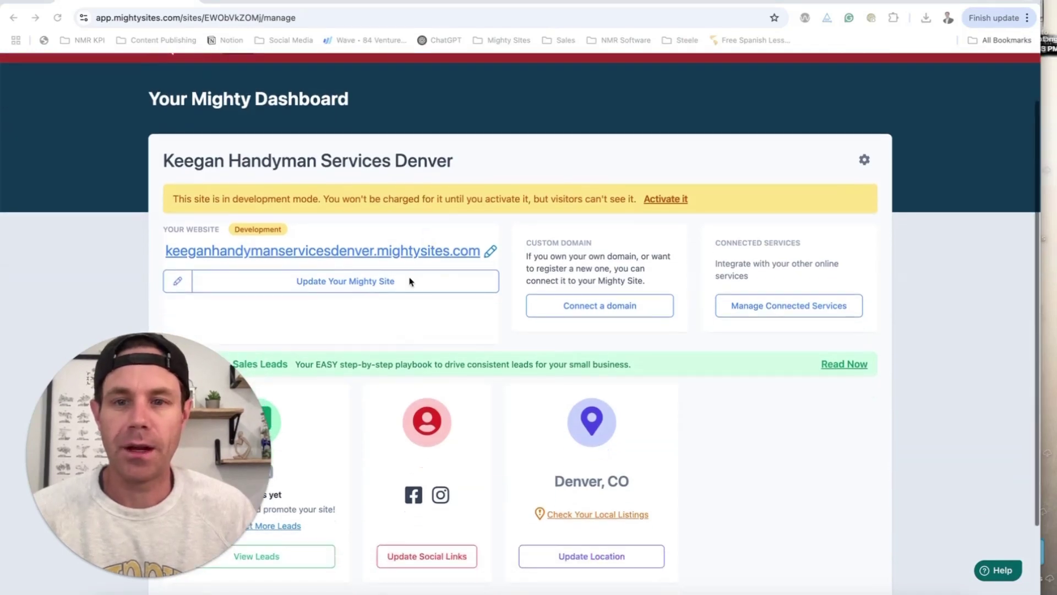
# - Enter editing mode, open the add-new-page form, and switch to the ChatGPT service copy
pyautogui.click(394, 283)
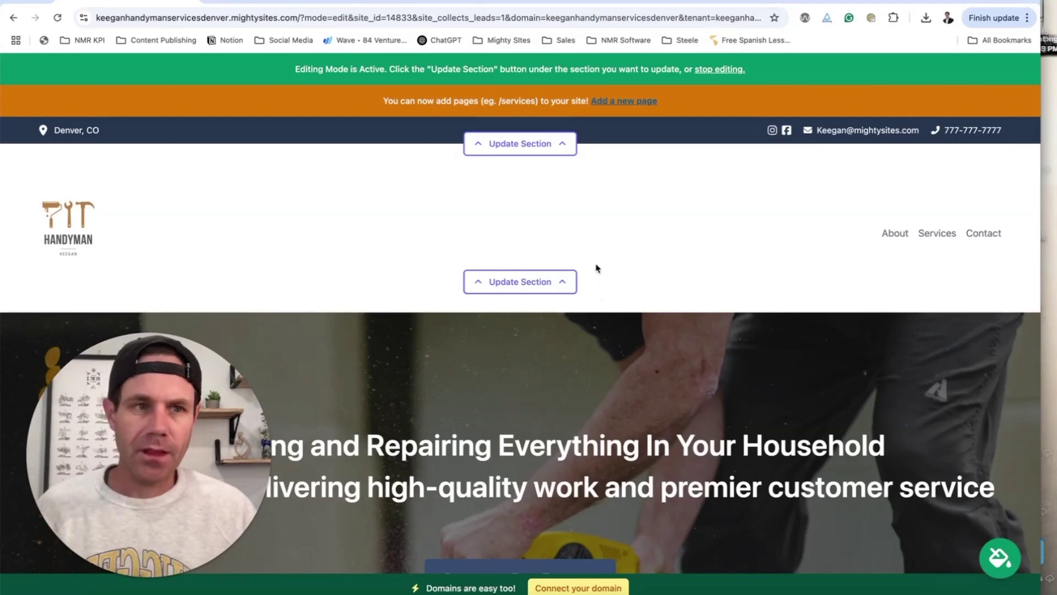
pyautogui.click(611, 102)
pyautogui.scroll(-1, 616, 187)
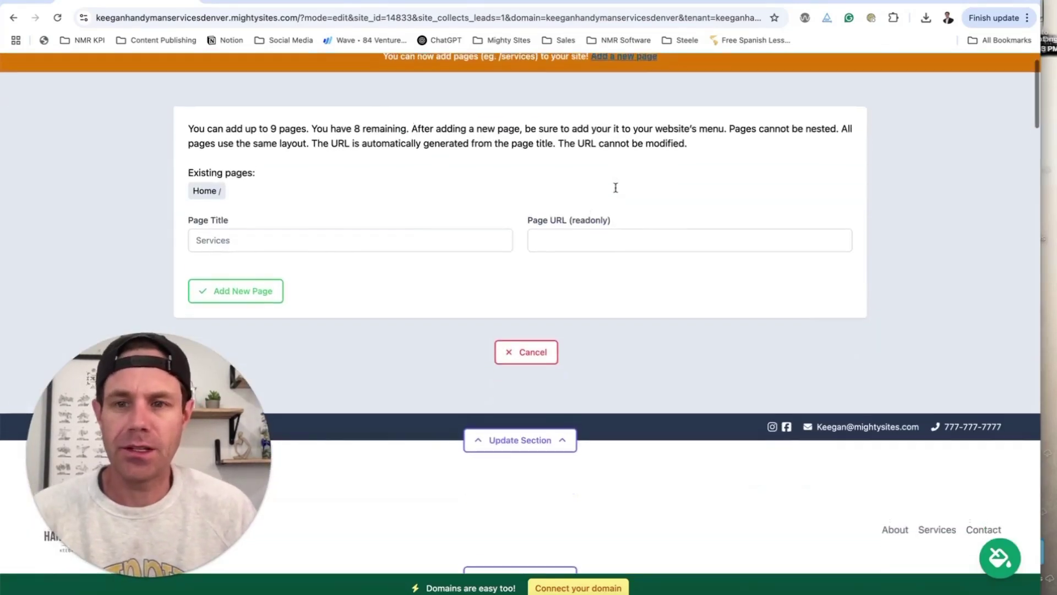
pyautogui.click(278, 2)
pyautogui.scroll(-1, 497, 171)
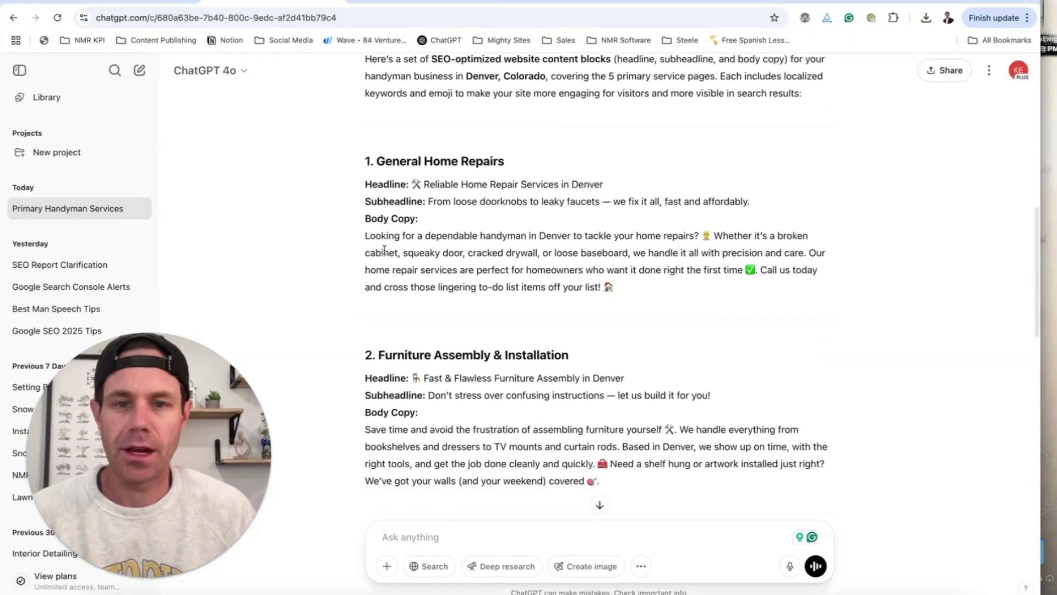
# - Find section 1 in ChatGPT's reply and select the 'General Home Repairs' heading
pyautogui.scroll(-5, 461, 287)
pyautogui.scroll(-8, 462, 287)
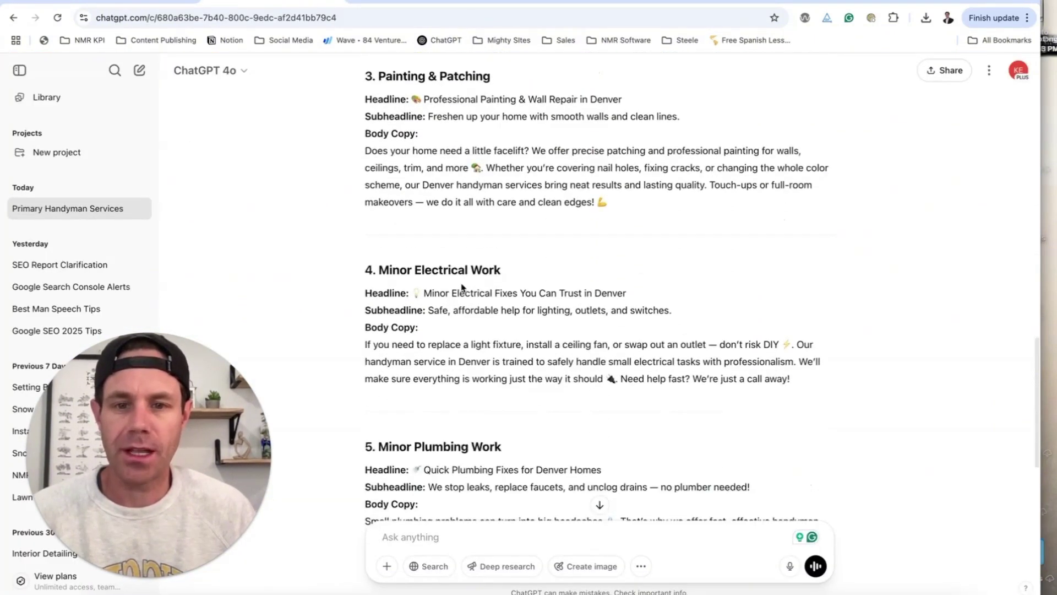
pyautogui.scroll(3, 462, 287)
pyautogui.scroll(9, 463, 287)
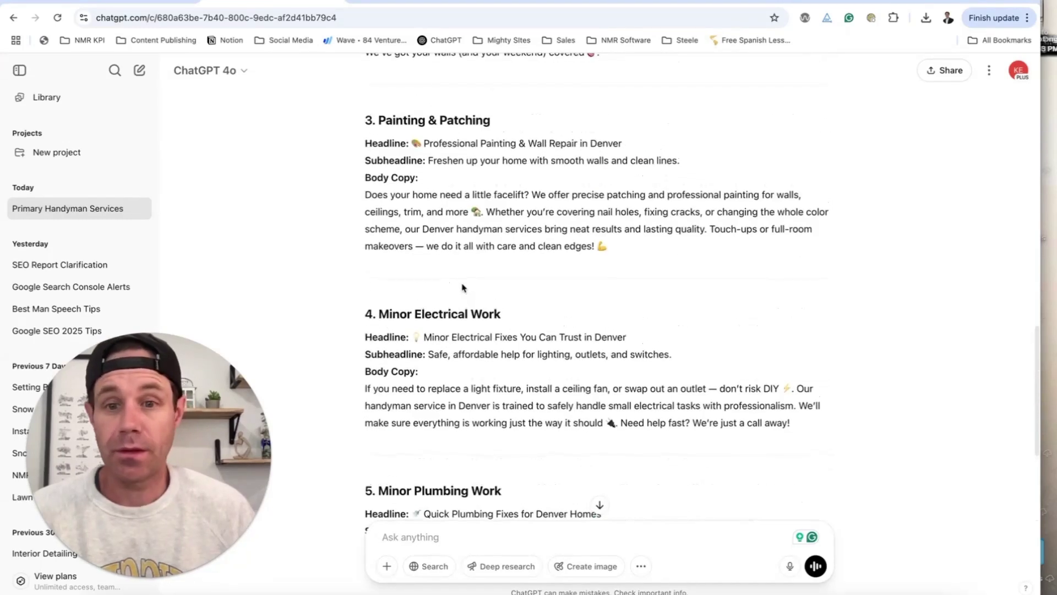
pyautogui.scroll(3, 461, 283)
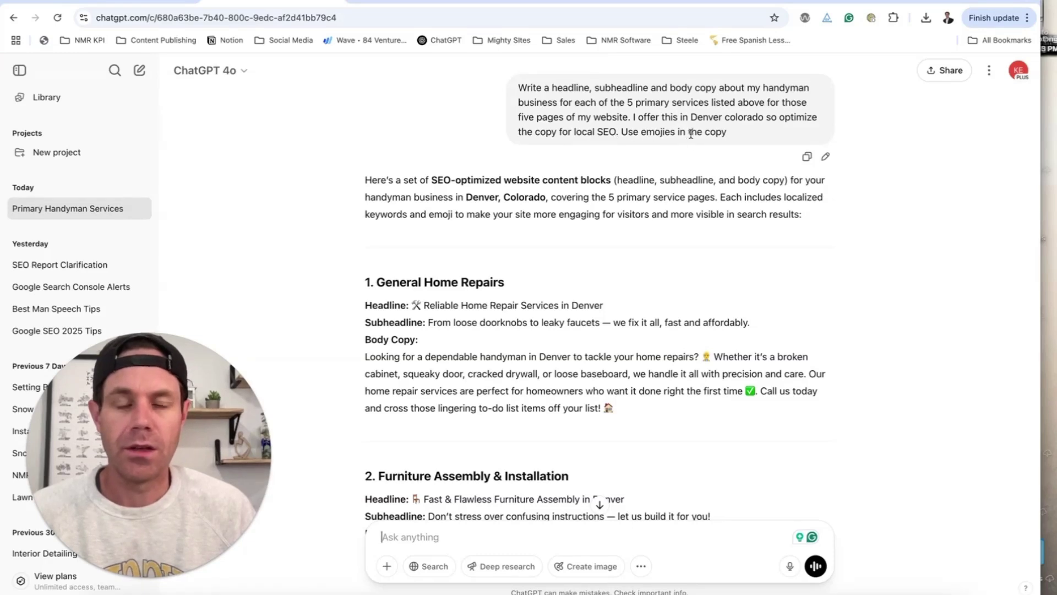
pyautogui.scroll(-3, 656, 173)
pyautogui.scroll(-1, 431, 212)
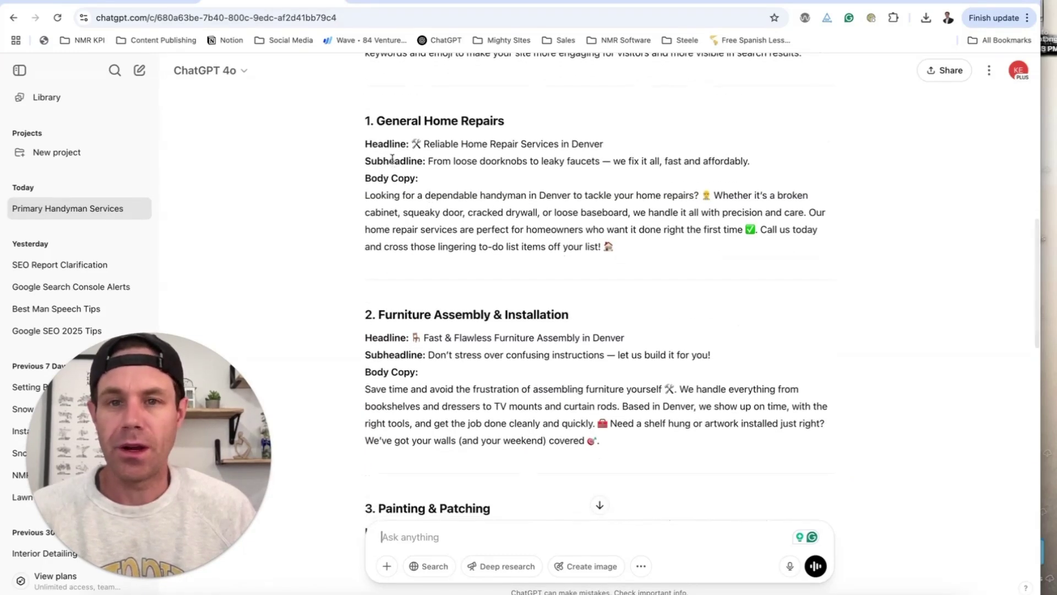
pyautogui.scroll(-1, 476, 244)
pyautogui.scroll(-4, 489, 284)
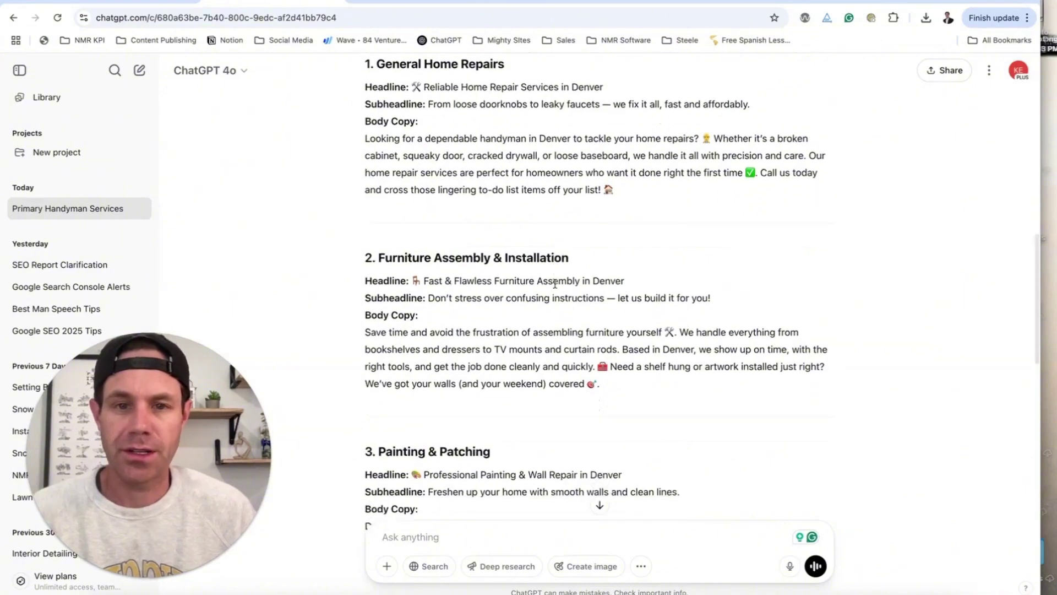
pyautogui.scroll(-7, 432, 344)
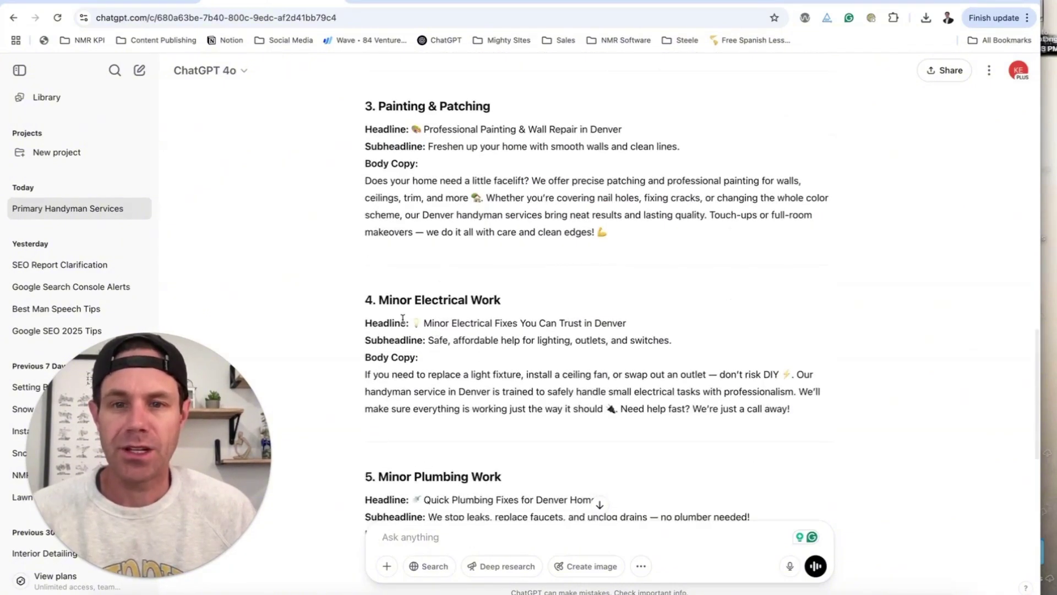
pyautogui.scroll(-4, 481, 302)
pyautogui.scroll(15, 435, 355)
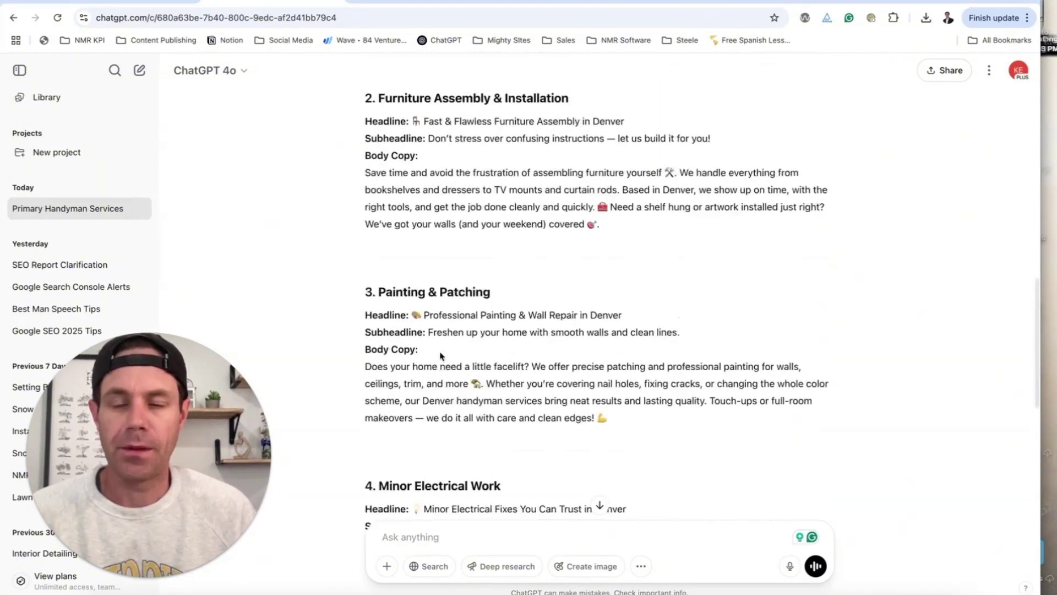
pyautogui.moveTo(520, 297); pyautogui.dragTo(376, 292)
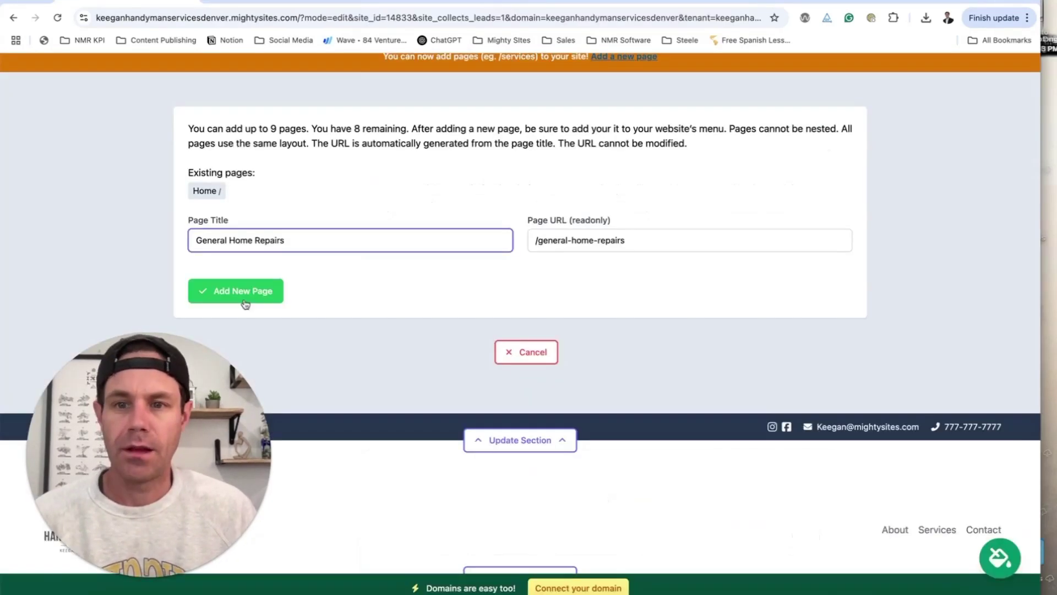
# - Create the General Home Repairs page and enter 'Furniture Assembly & Installation' as the next title
pyautogui.click(247, 301)
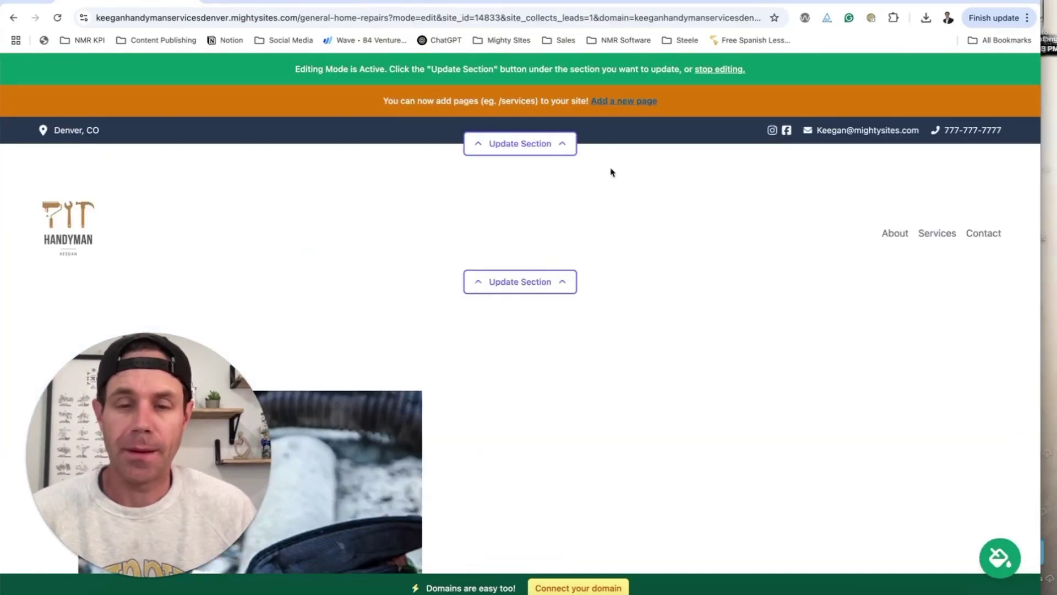
pyautogui.click(623, 103)
pyautogui.click(274, 2)
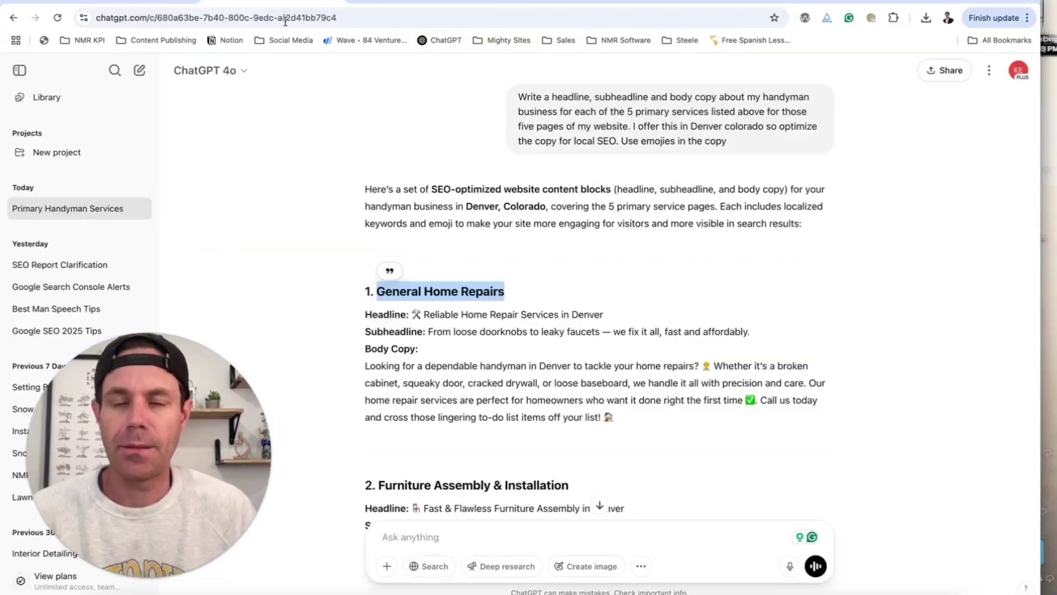
pyautogui.scroll(-4, 484, 267)
pyautogui.moveTo(378, 289); pyautogui.dragTo(566, 288)
pyautogui.press('super+c')
pyautogui.click(178, 7)
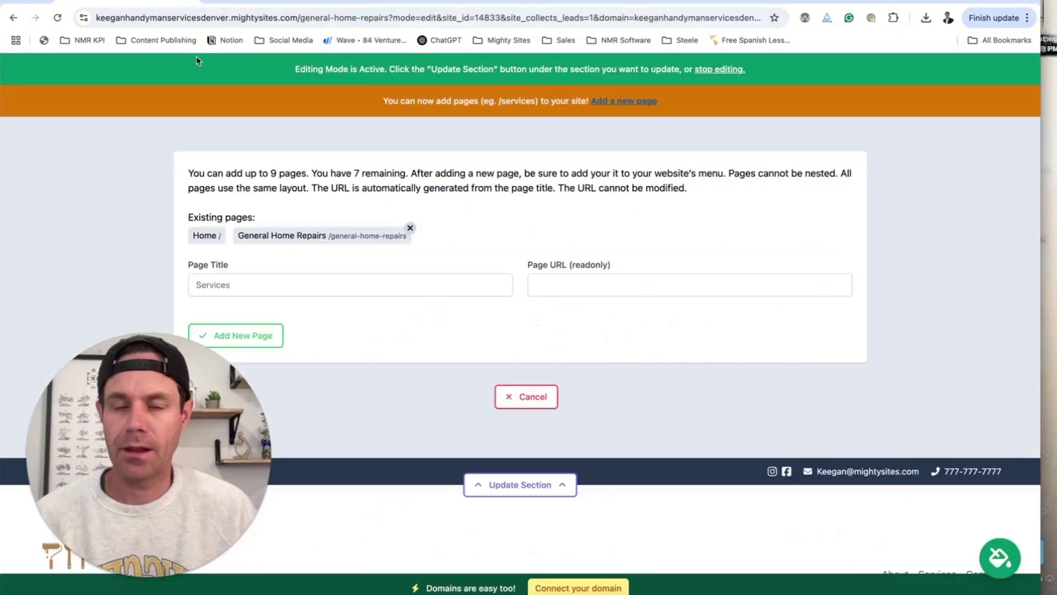
pyautogui.press('super+v')
# - Add the Painting & Patching and Minor Electrical Work pages
pyautogui.click(286, 4)
pyautogui.moveTo(490, 260); pyautogui.dragTo(383, 257)
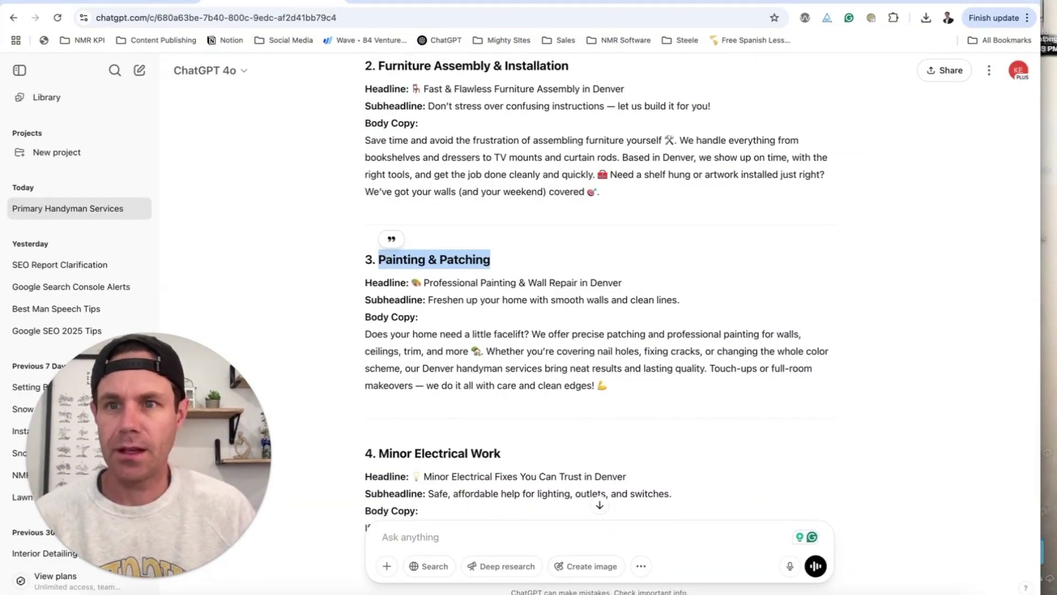
pyautogui.click(178, 7)
pyautogui.write('Painting & Patching')
pyautogui.click(276, 307)
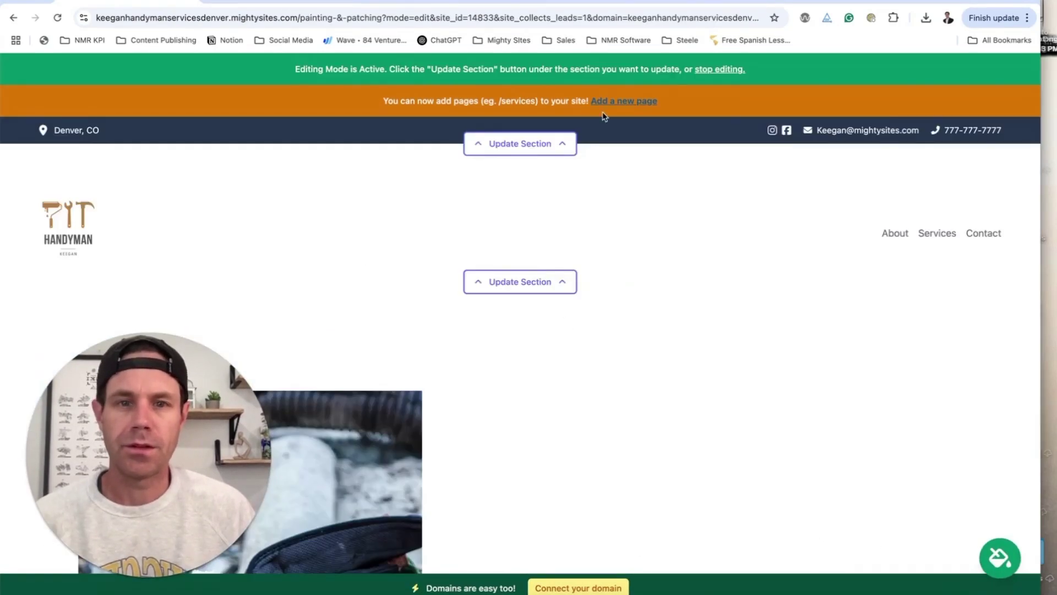
pyautogui.click(606, 103)
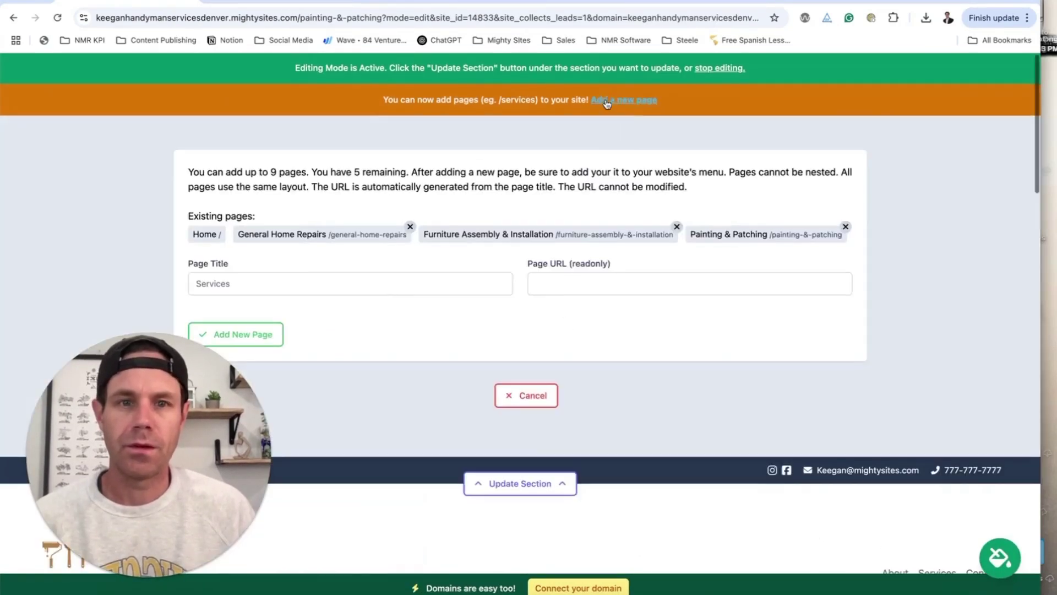
pyautogui.click(362, 284)
pyautogui.write('Minor Electrical Work')
pyautogui.click(275, 344)
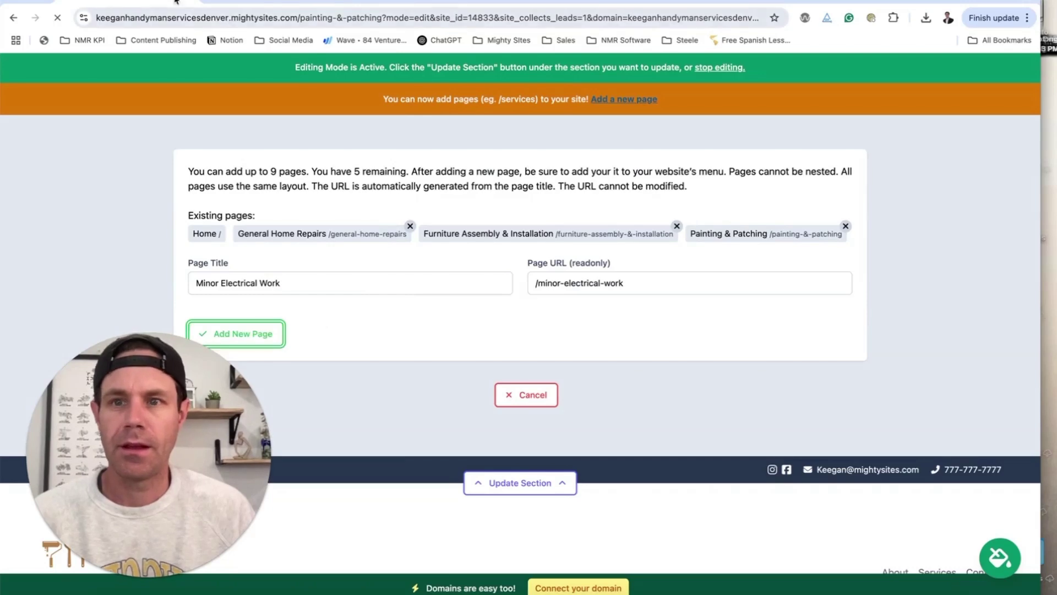
# - Copy 'Minor Plumbing Work' from ChatGPT and add it as a new page
pyautogui.hotkey('ctrl', 'shift', 'Tab')
pyautogui.scroll(-5, 550, 275)
pyautogui.moveTo(501, 210); pyautogui.dragTo(383, 214)
pyautogui.hotkey('ctrl', 'c')
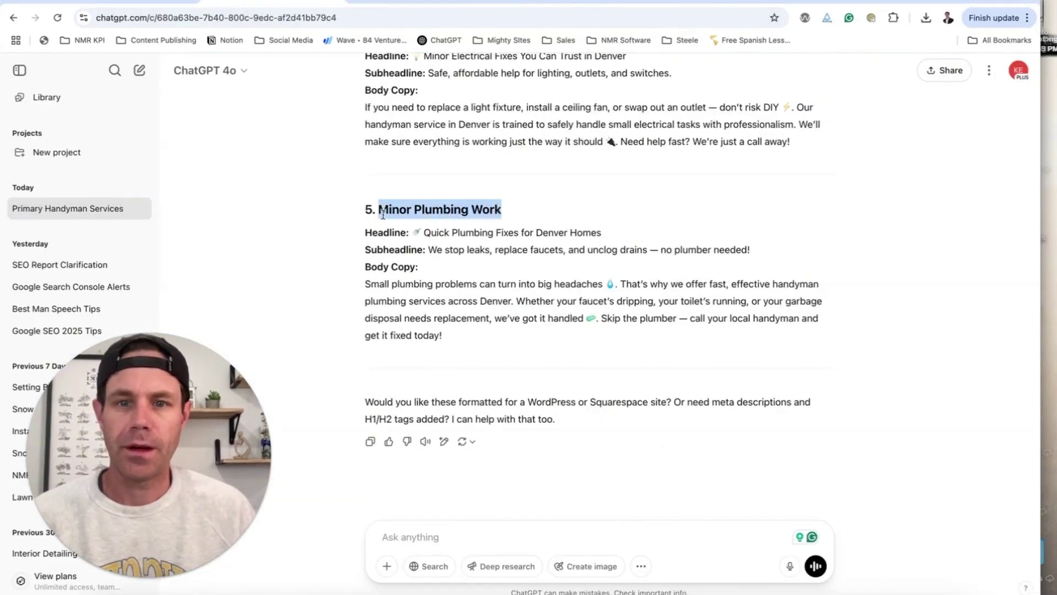
pyautogui.hotkey('ctrl', 'Tab')
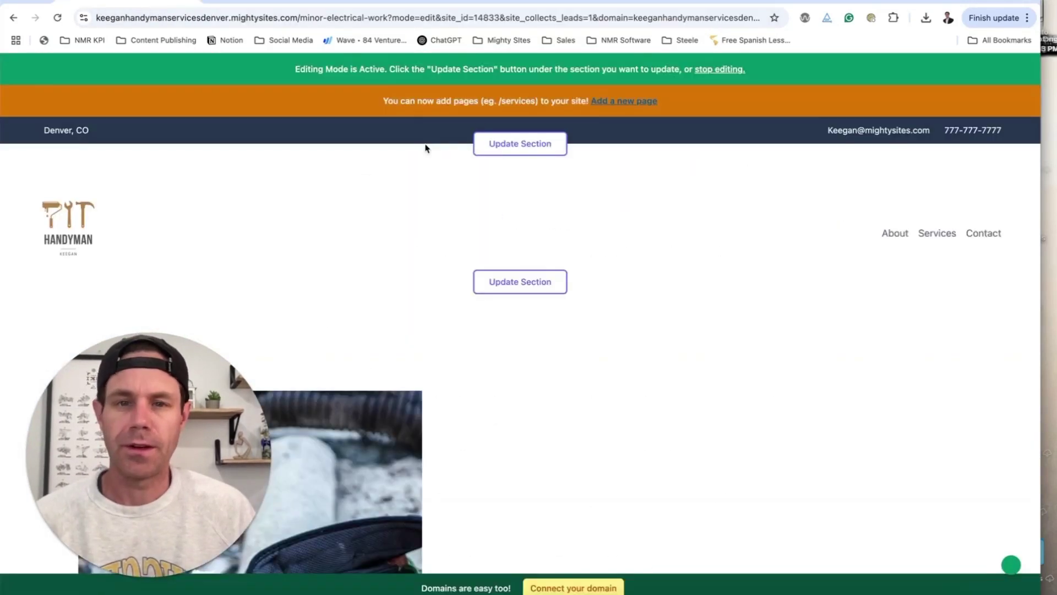
pyautogui.click(620, 102)
pyautogui.click(424, 307)
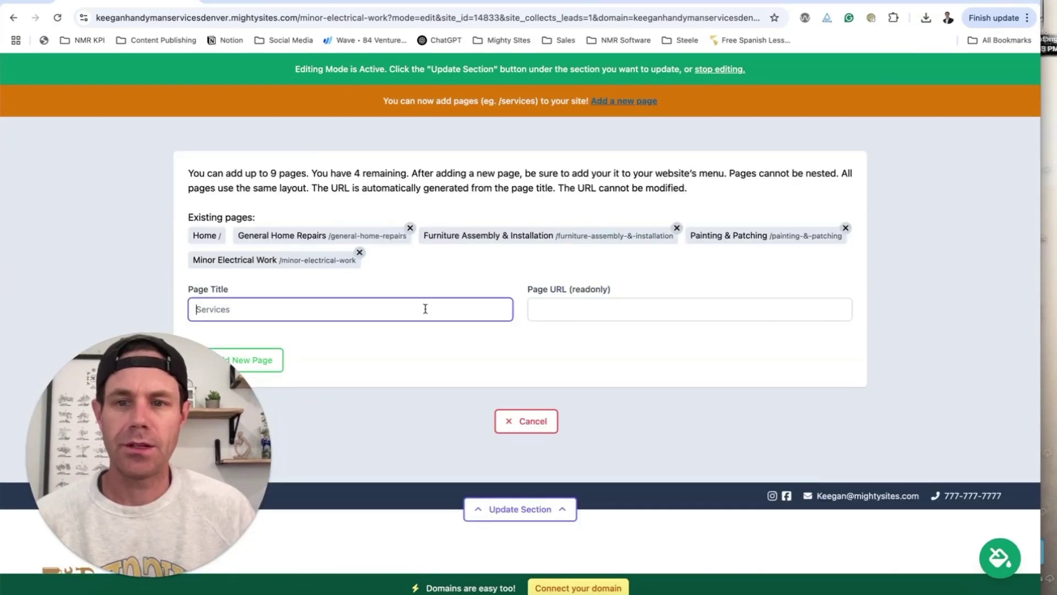
pyautogui.hotkey('ctrl', 'v')
pyautogui.scroll(-3, 494, 333)
pyautogui.click(236, 165)
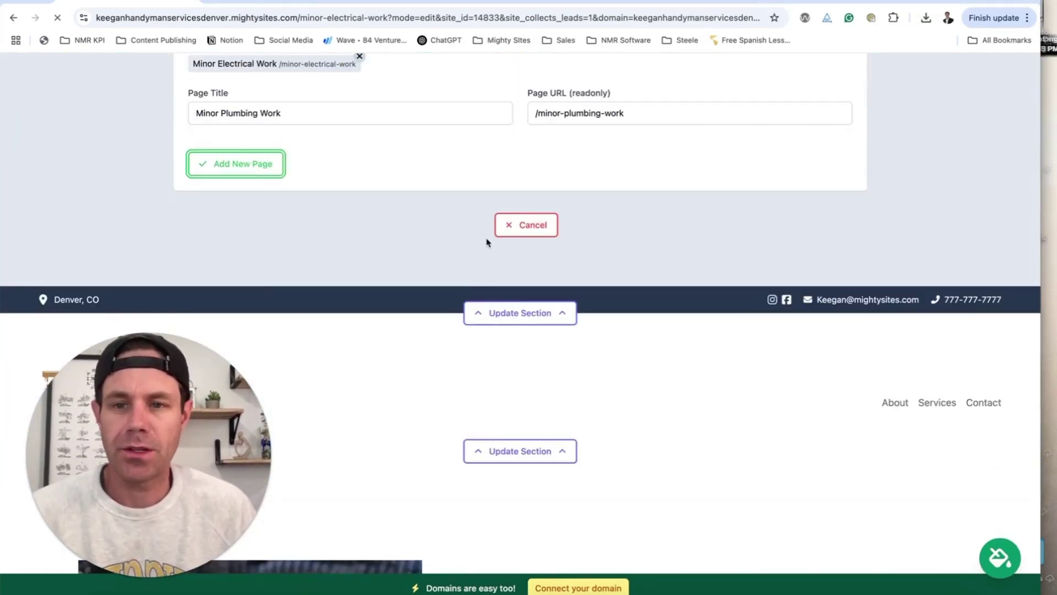
pyautogui.scroll(-6, 487, 242)
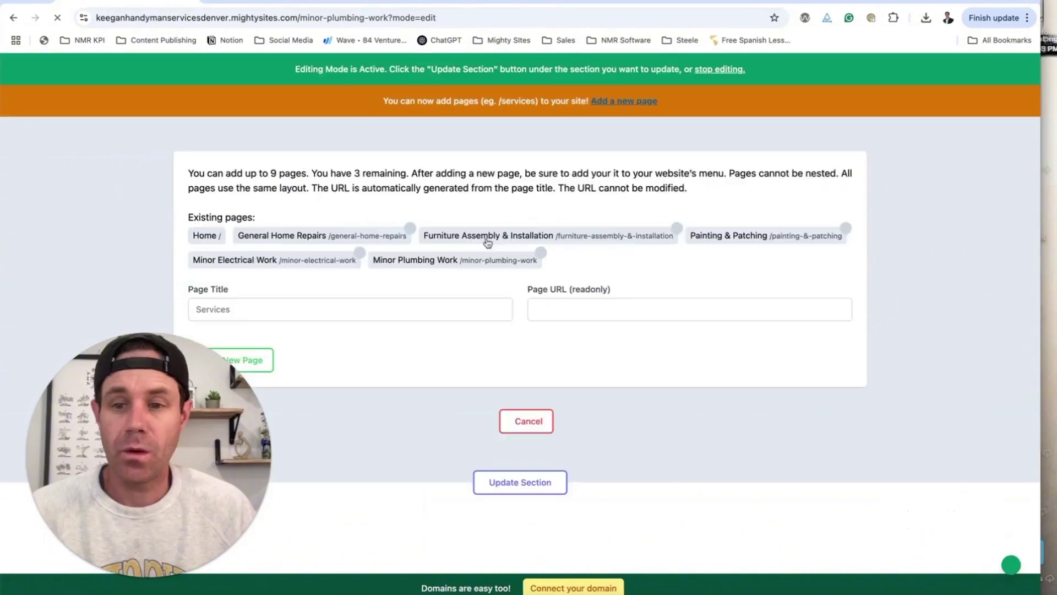
# - Add a Home header menu item linked to the home page's banner section, moved to the top
pyautogui.click(557, 287)
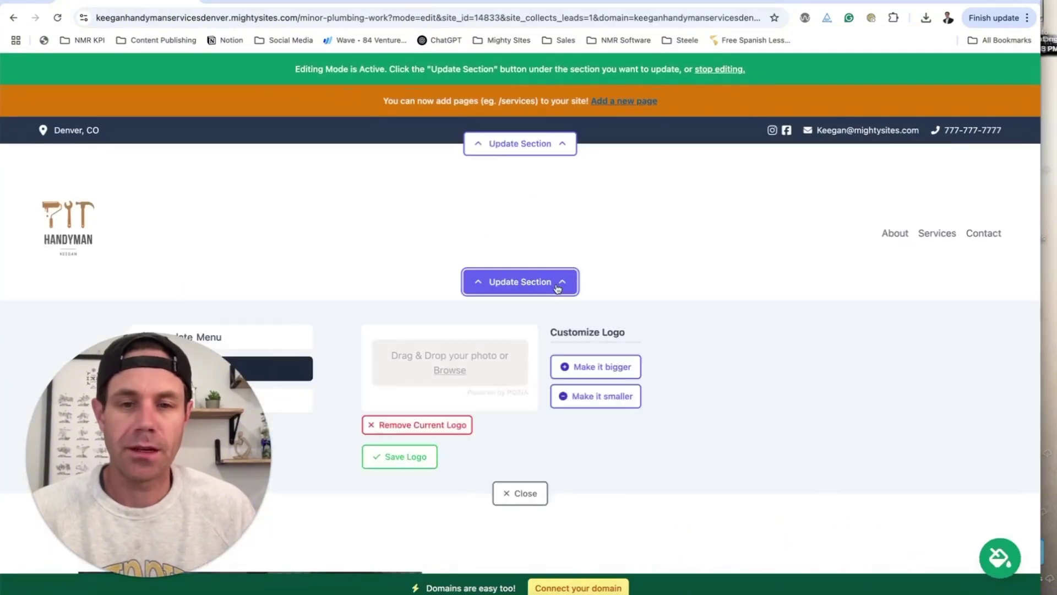
pyautogui.click(300, 159)
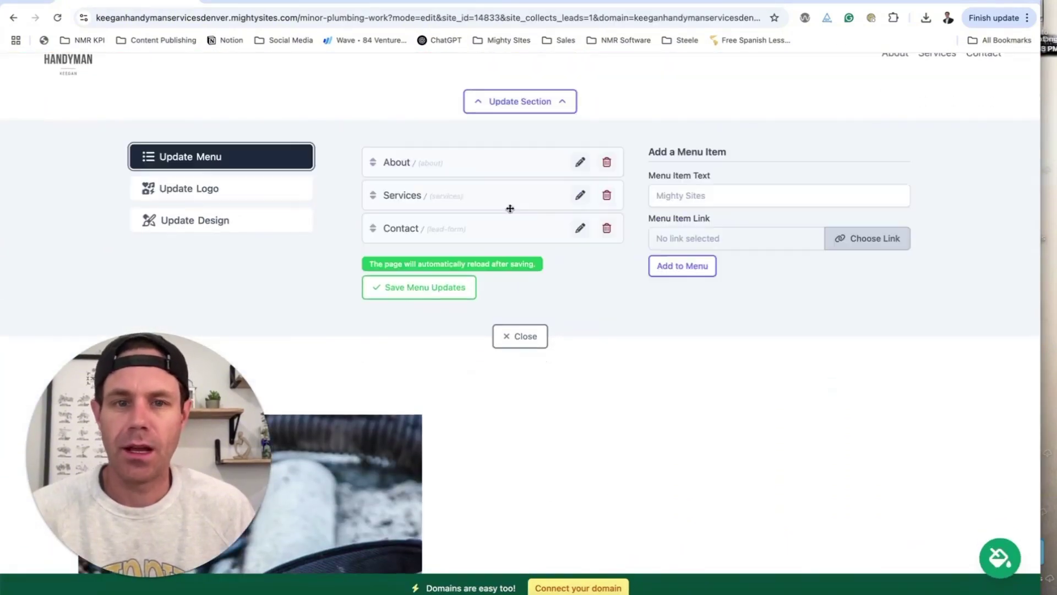
pyautogui.click(688, 201)
pyautogui.write('Home')
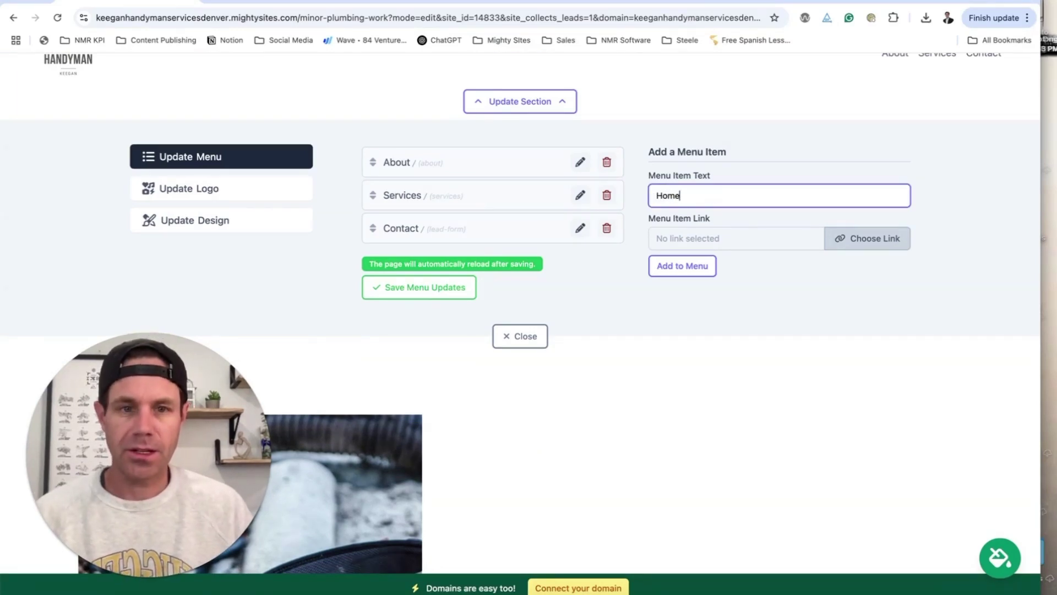
pyautogui.click(865, 245)
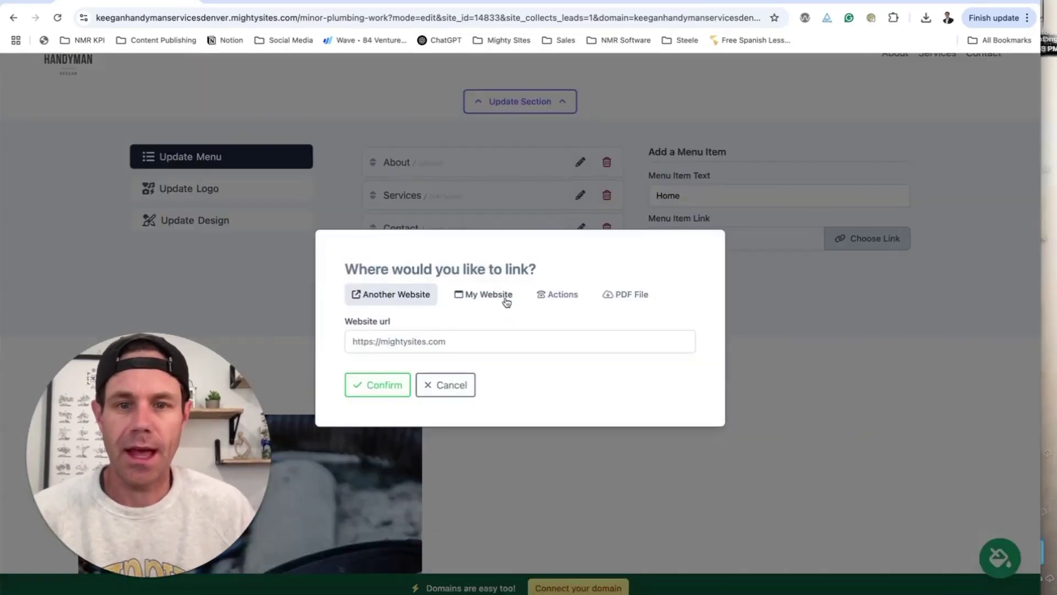
pyautogui.click(506, 302)
pyautogui.click(435, 339)
pyautogui.click(418, 355)
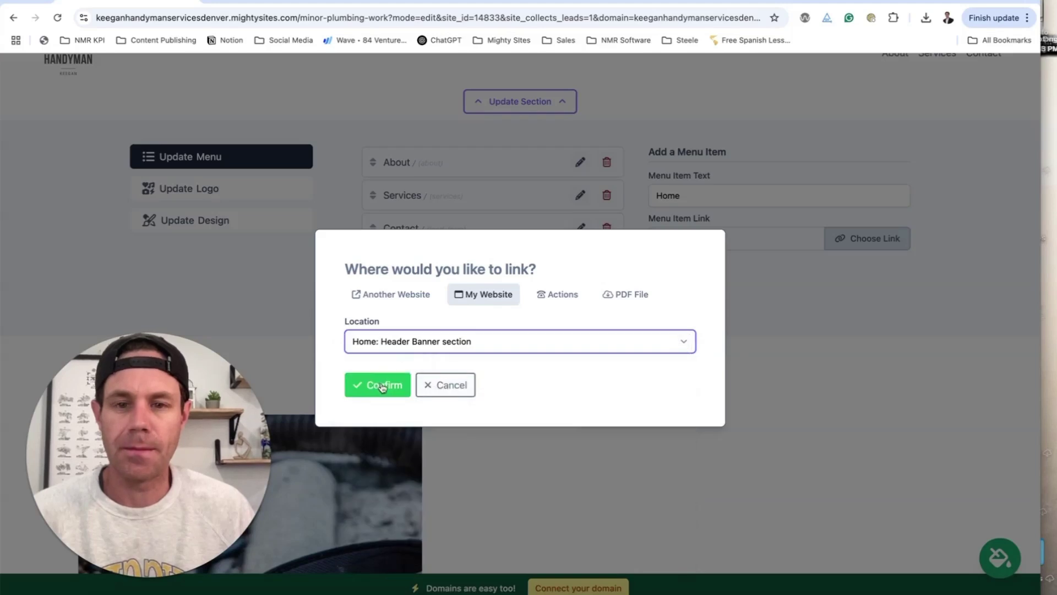
pyautogui.click(382, 386)
pyautogui.click(651, 276)
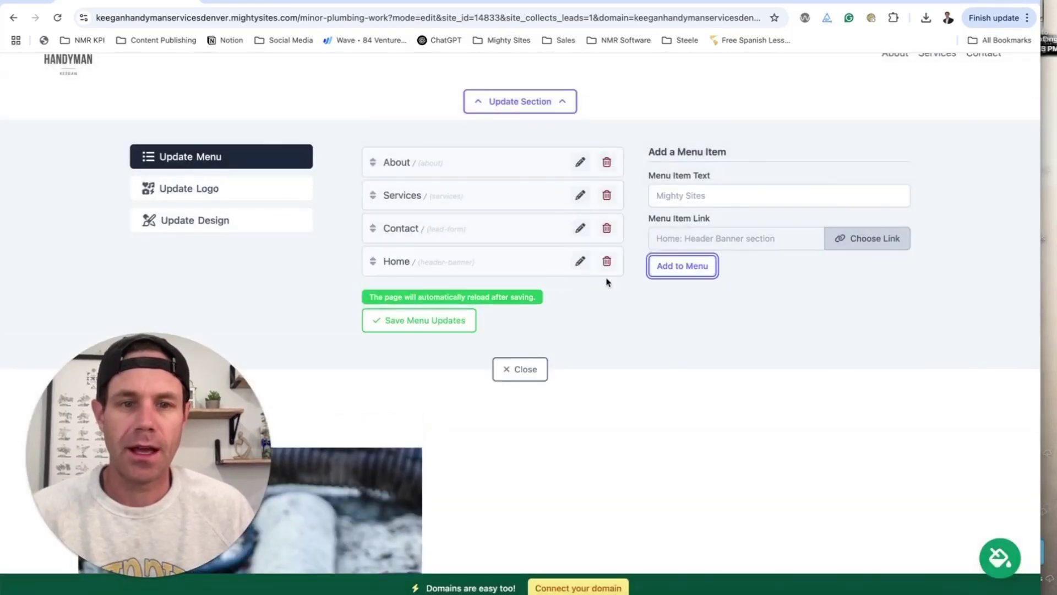
pyautogui.moveTo(378, 261); pyautogui.dragTo(385, 158)
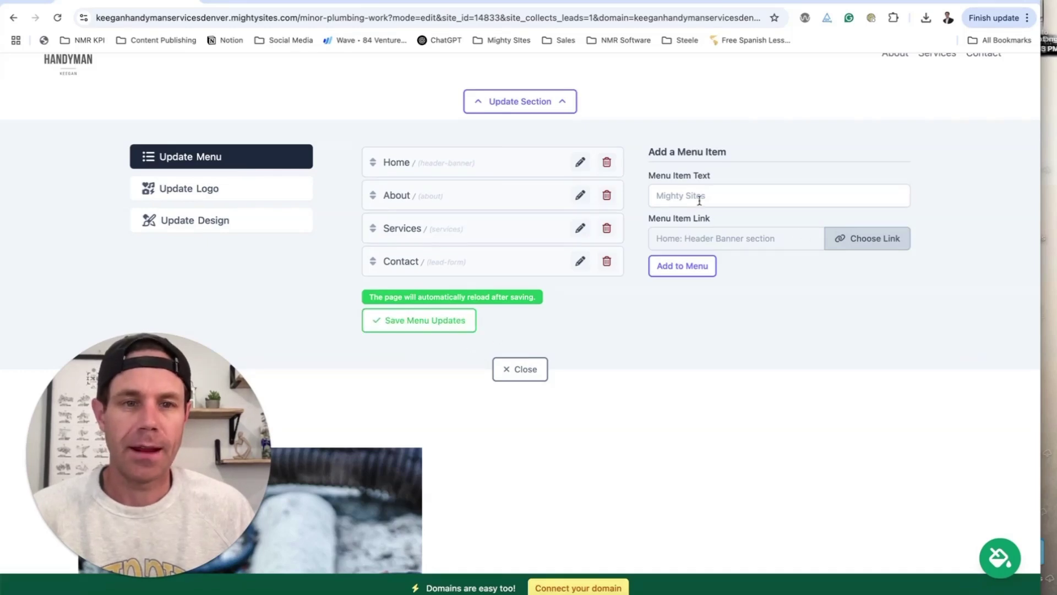
# - Add a Home Repairs menu item linked to the General Home Repairs page, just above Contact
pyautogui.click(680, 194)
pyautogui.click(272, 1)
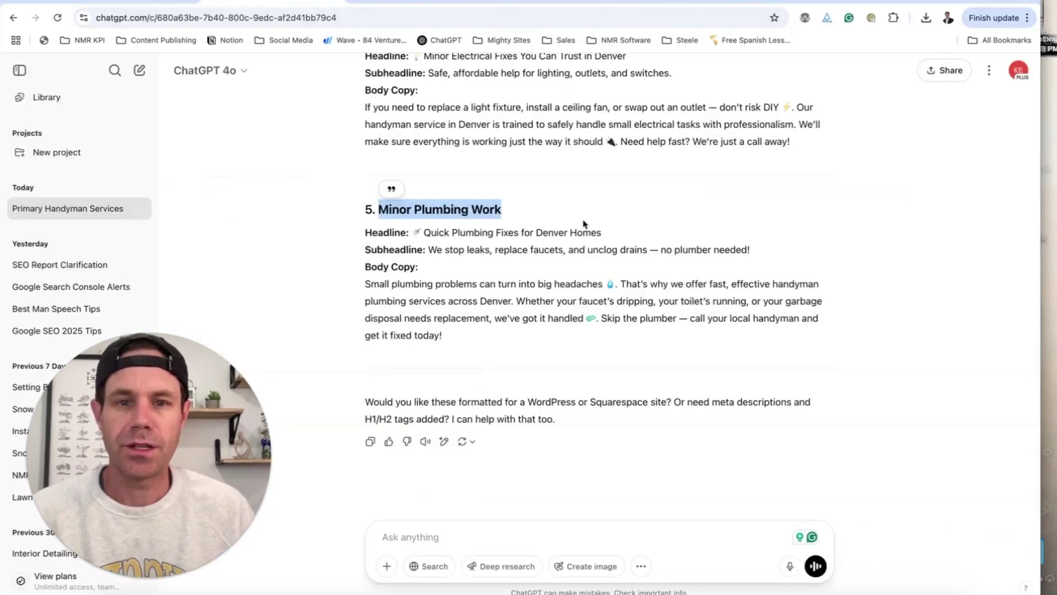
pyautogui.scroll(15, 584, 222)
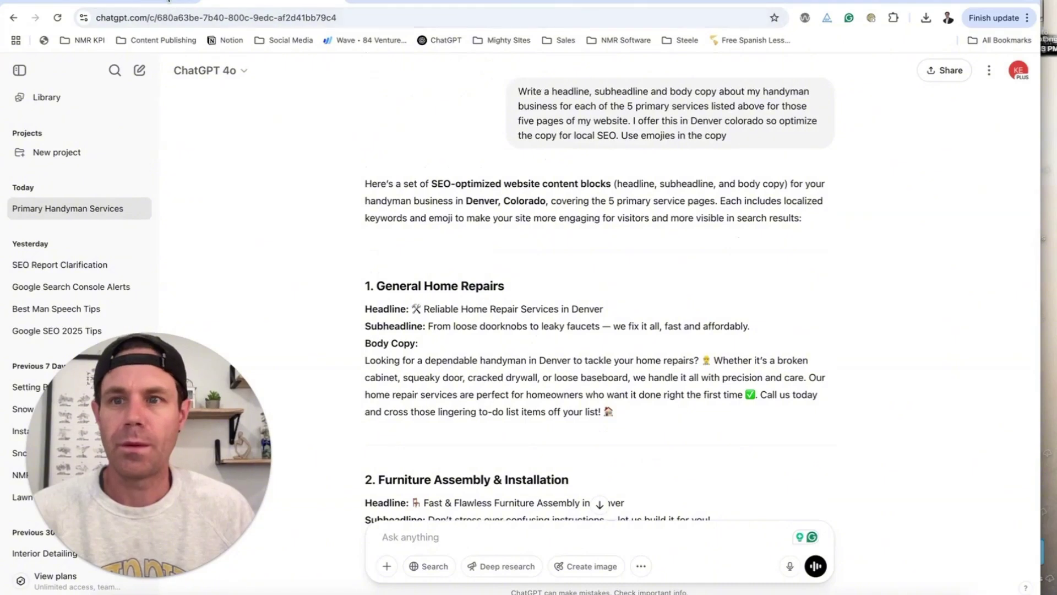
pyautogui.click(160, 1)
pyautogui.write('Home Repairs')
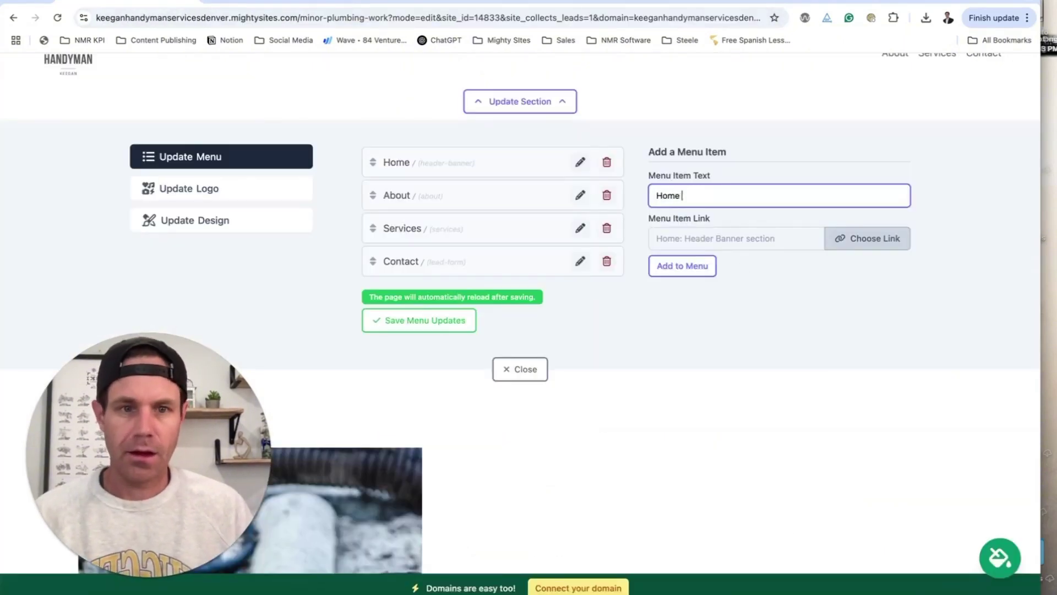
pyautogui.click(860, 243)
pyautogui.click(495, 340)
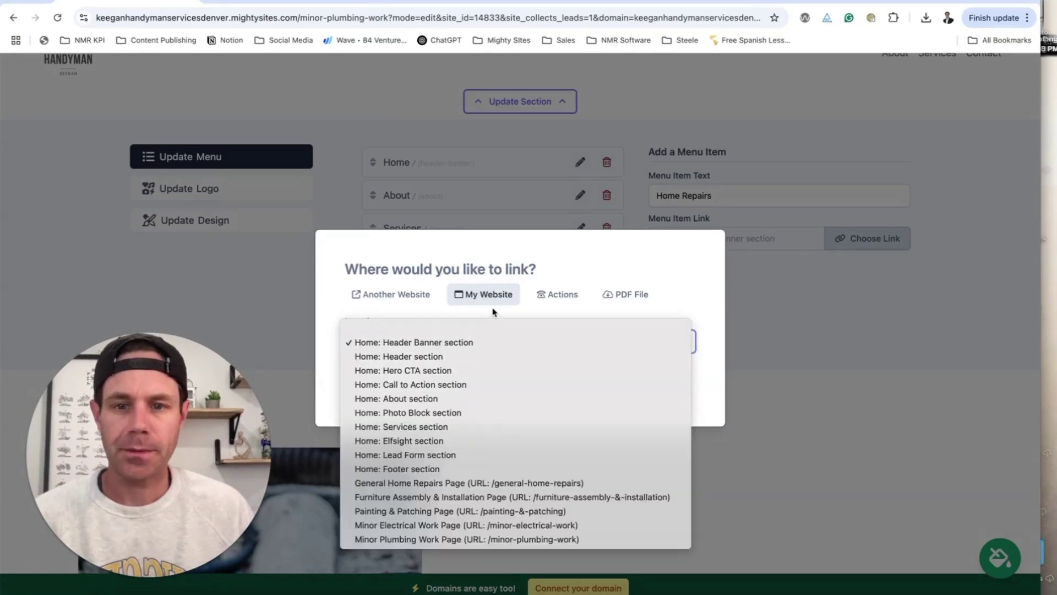
pyautogui.click(493, 484)
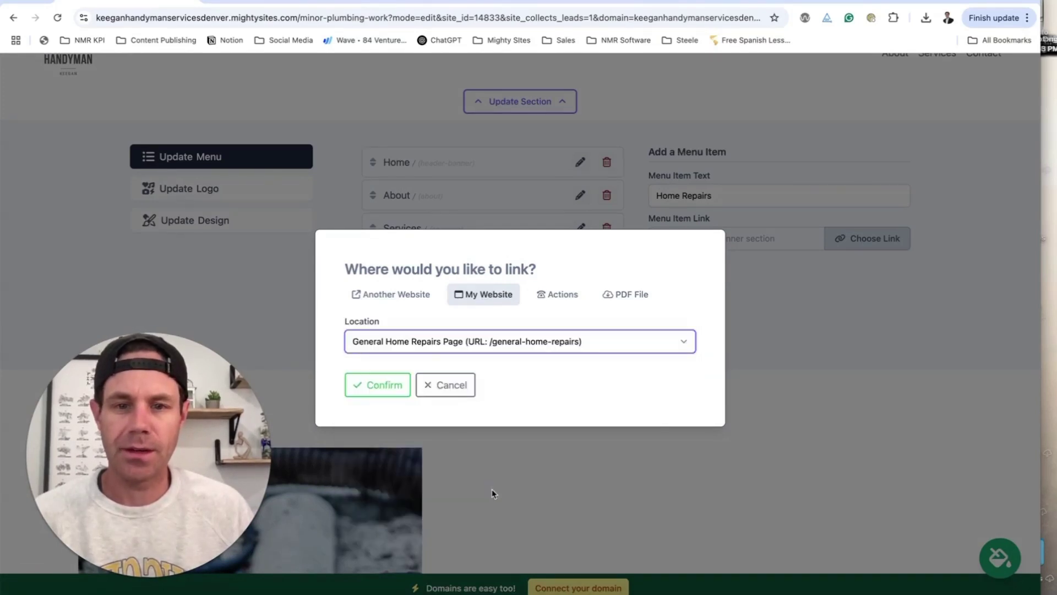
pyautogui.click(382, 392)
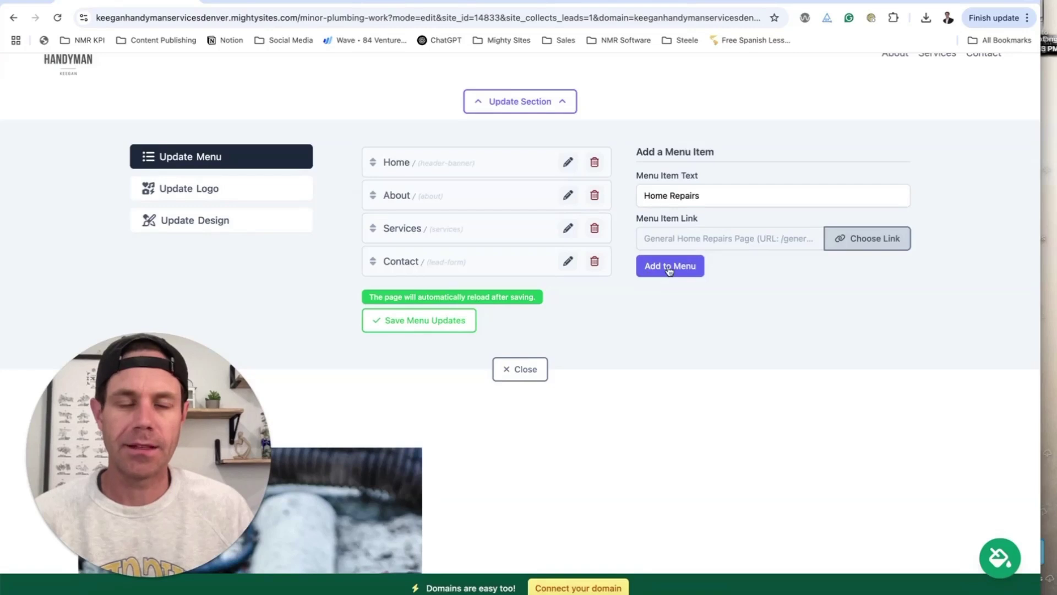
pyautogui.click(668, 269)
pyautogui.moveTo(373, 293); pyautogui.dragTo(375, 259)
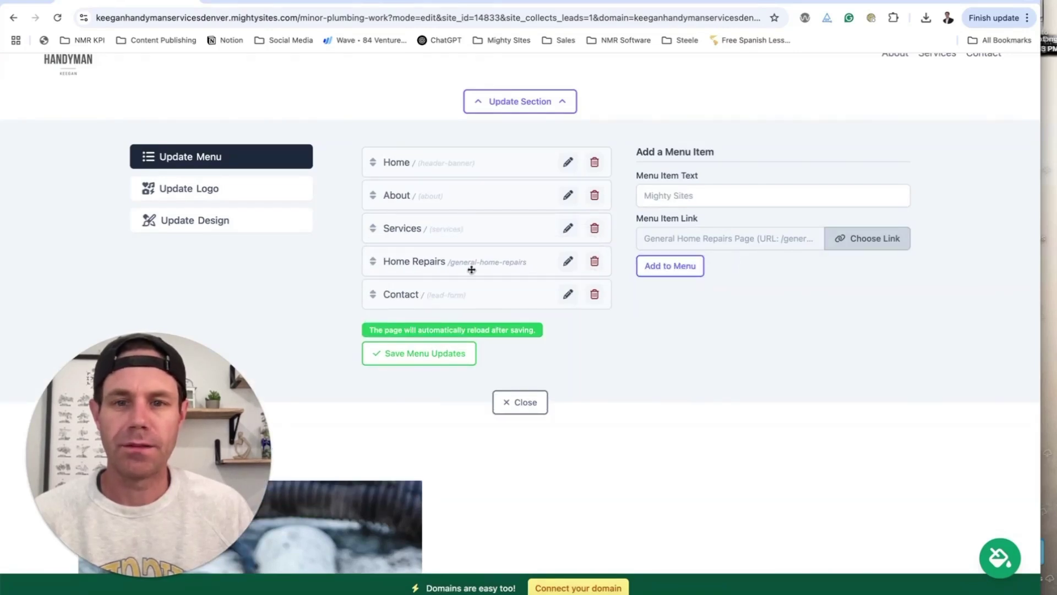
# - Add a Furniture Assembly menu item linked to the Furniture Assembly & Installation page, after Home Repairs
pyautogui.click(242, 5)
pyautogui.scroll(-7, 378, 169)
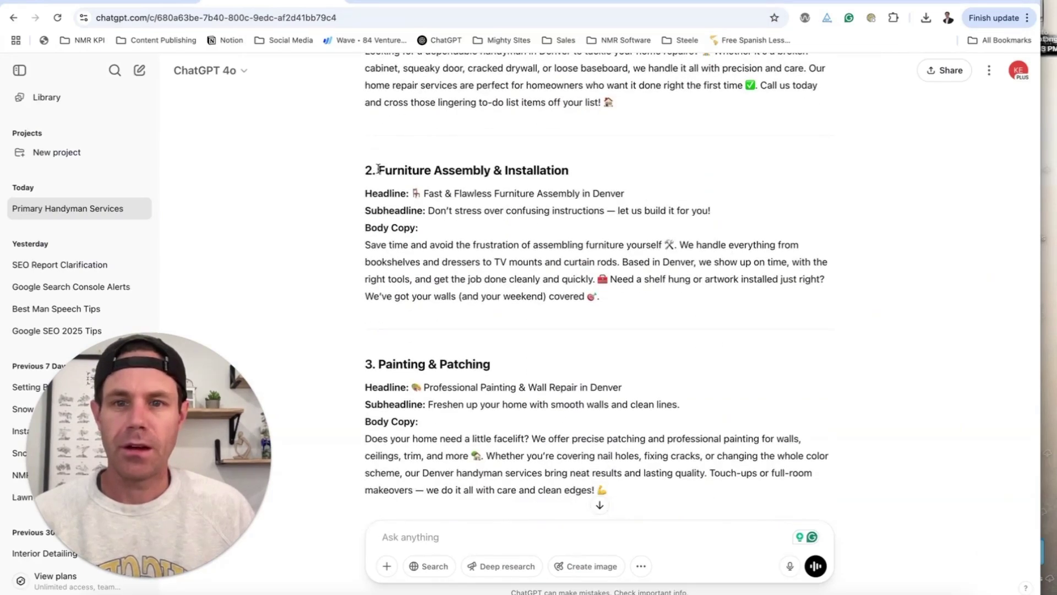
pyautogui.click(157, 4)
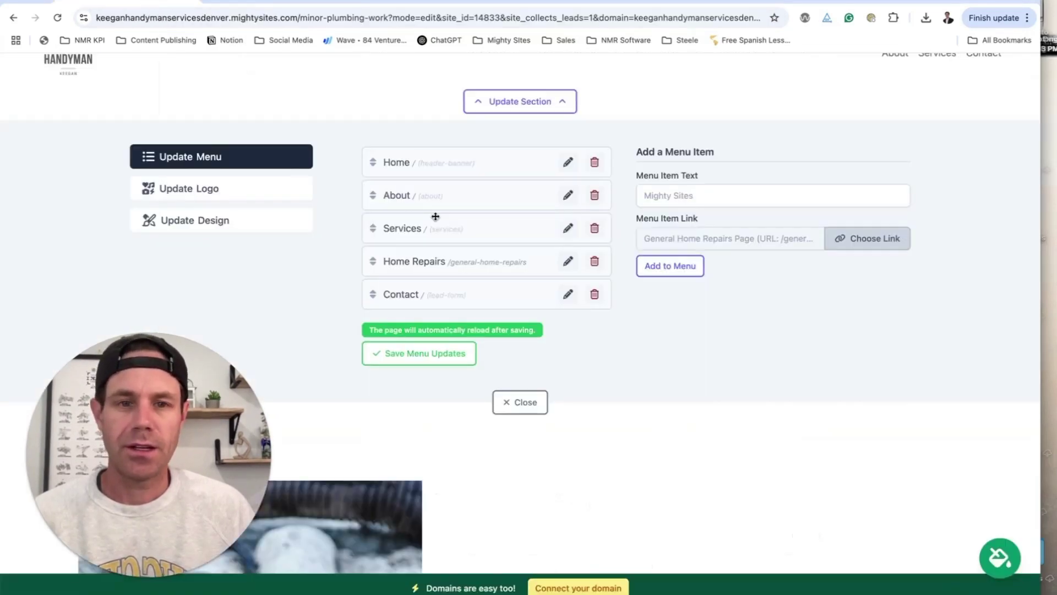
pyautogui.click(693, 195)
pyautogui.write('Furni')
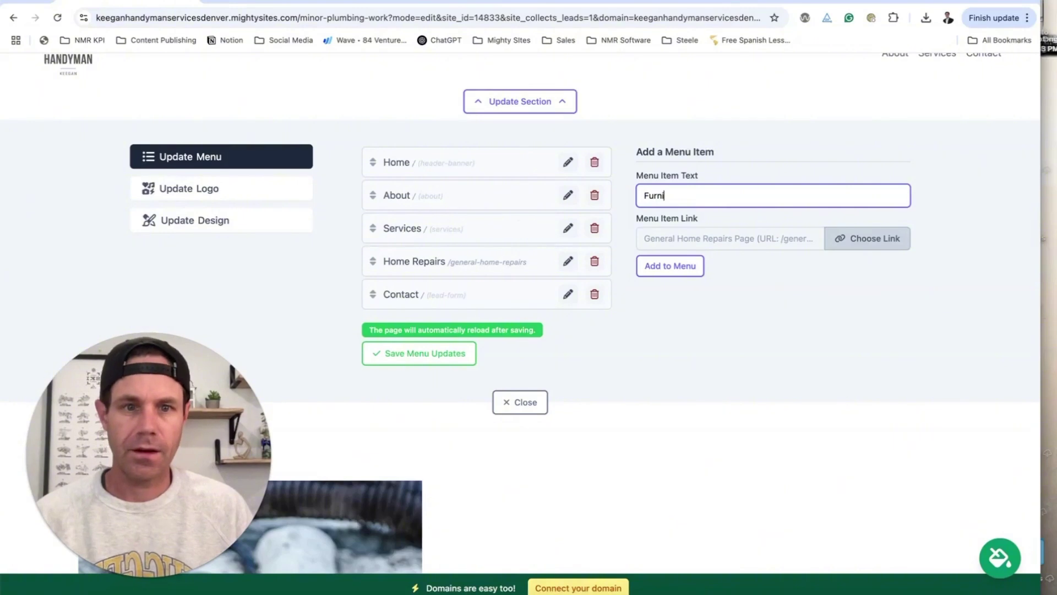
pyautogui.write('ture Assembly')
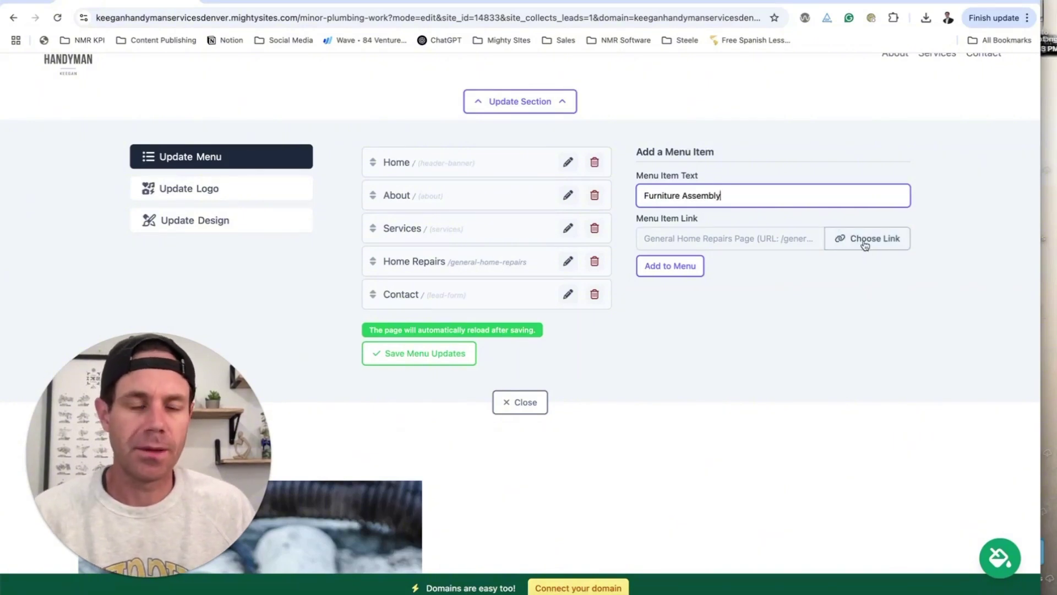
pyautogui.click(867, 238)
pyautogui.click(529, 342)
pyautogui.click(539, 356)
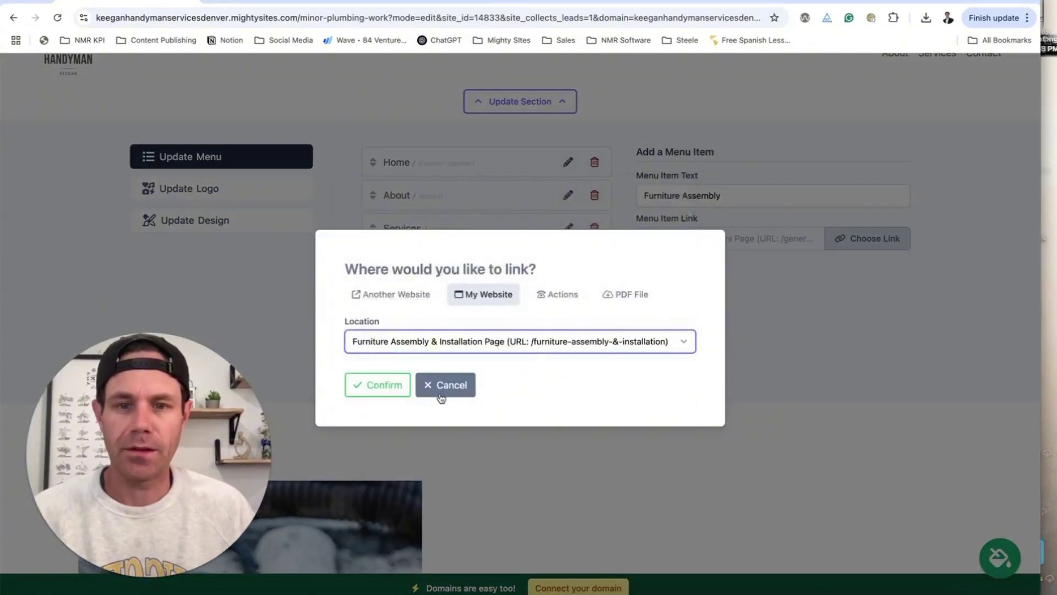
pyautogui.click(389, 386)
pyautogui.scroll(-1, 414, 315)
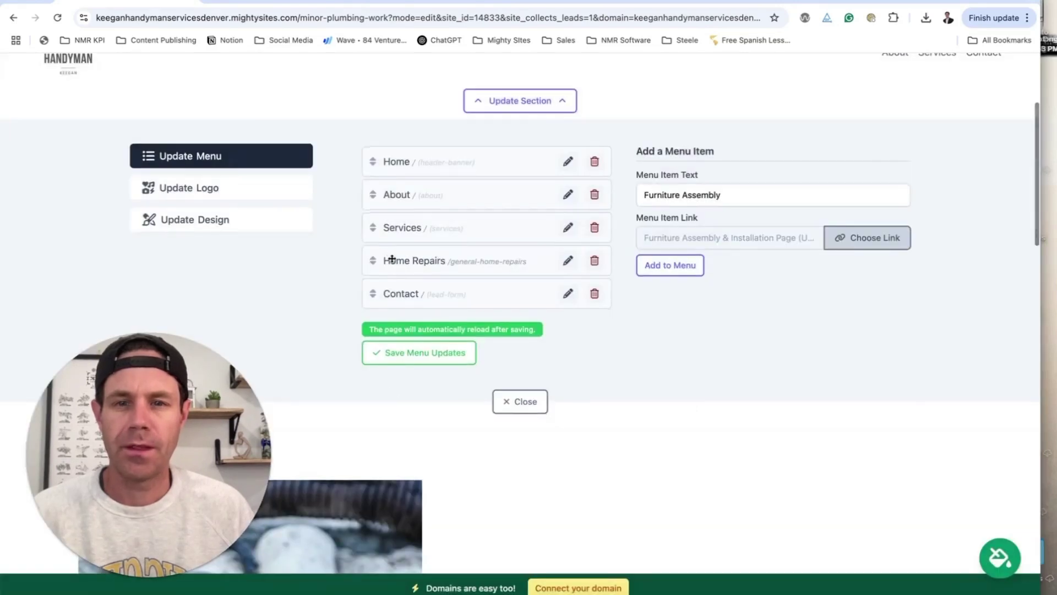
pyautogui.click(670, 265)
pyautogui.moveTo(373, 342); pyautogui.dragTo(372, 294)
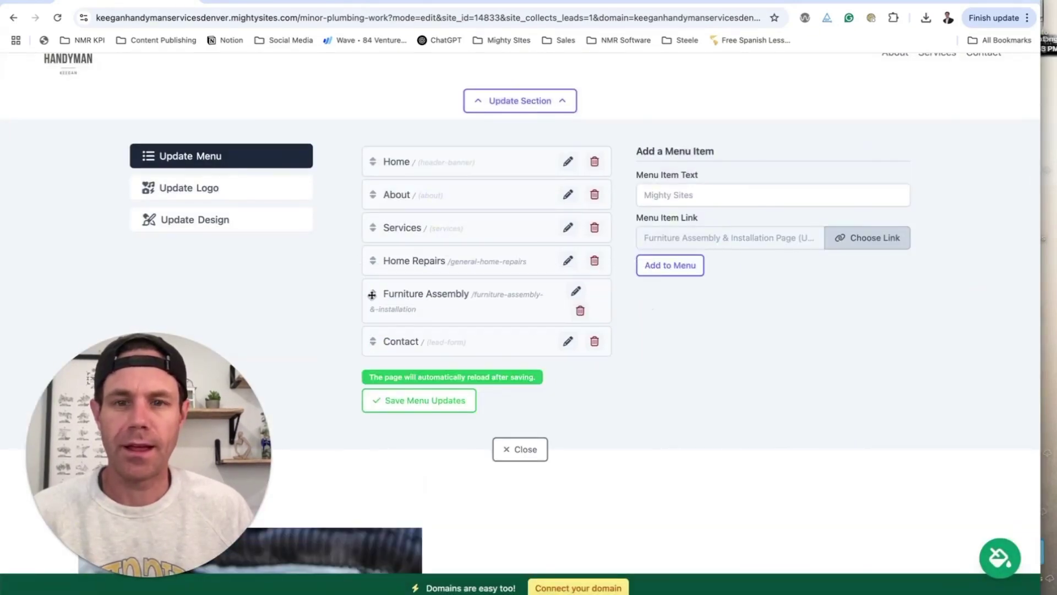
# - Add a Painting menu item linked to the Painting & Patching page, after Furniture Assembly
pyautogui.click(284, 4)
pyautogui.scroll(-4, 387, 166)
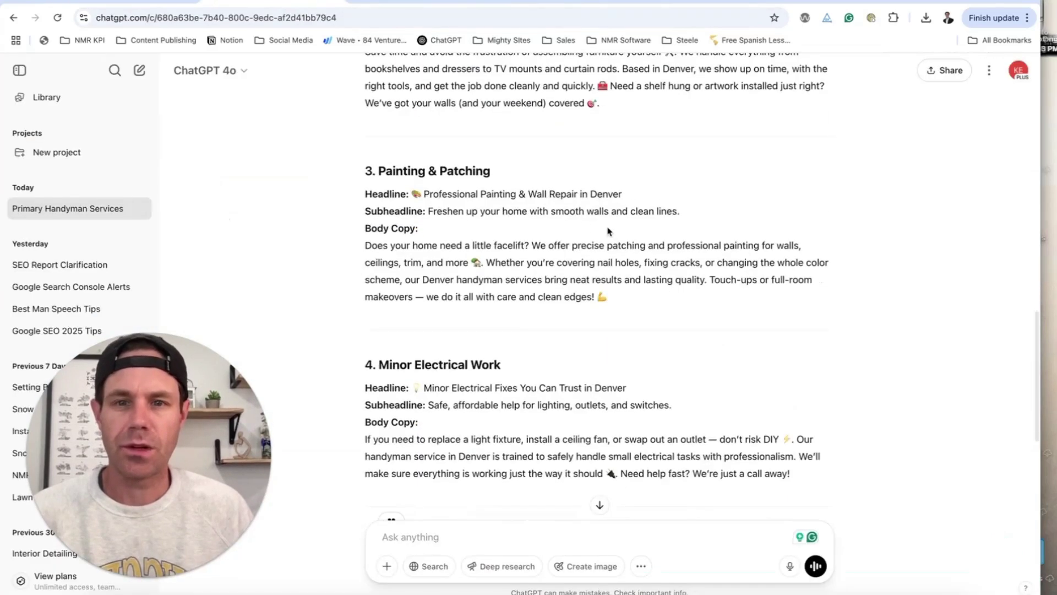
pyautogui.click(156, 8)
pyautogui.click(664, 197)
pyautogui.write('Painting')
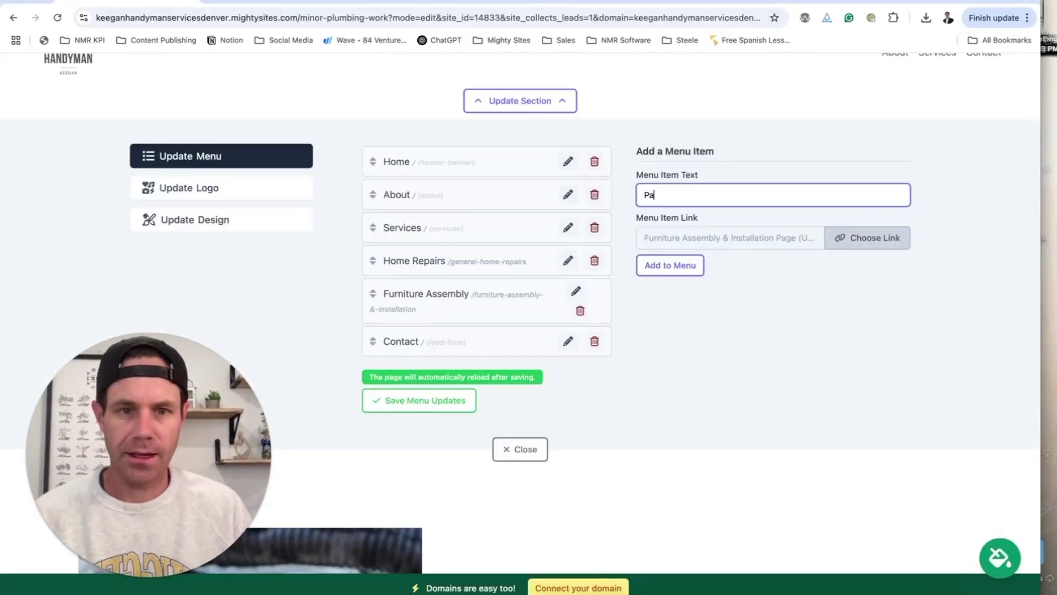
pyautogui.click(884, 243)
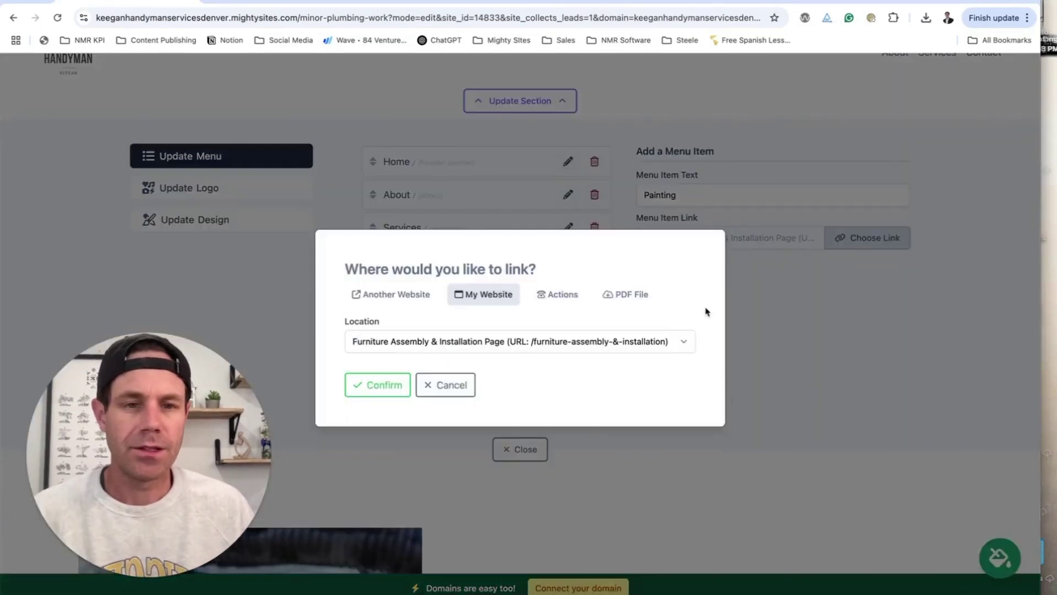
pyautogui.click(553, 341)
pyautogui.click(553, 357)
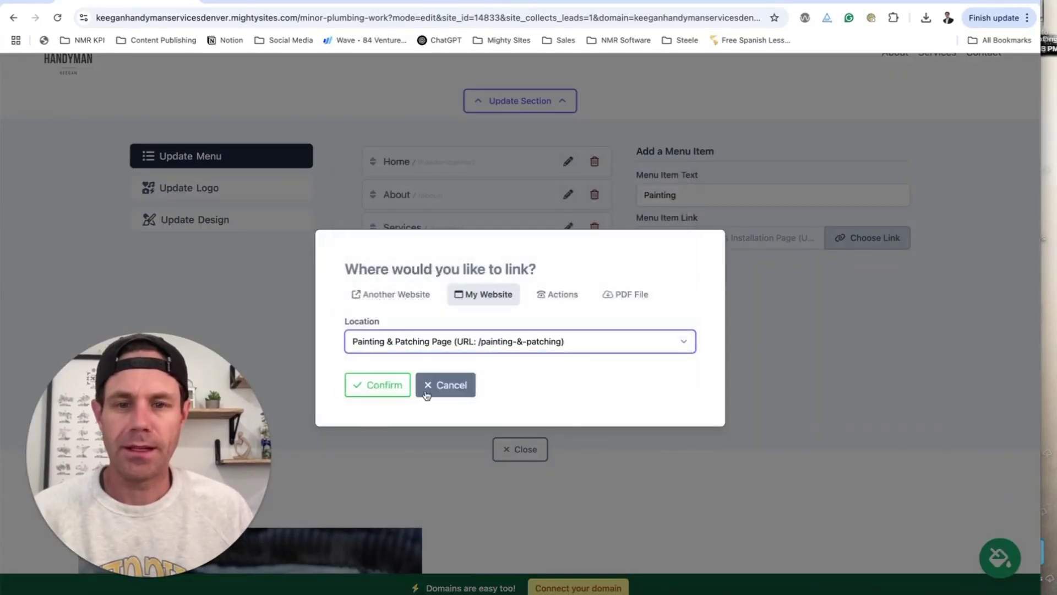
pyautogui.click(380, 385)
pyautogui.click(655, 265)
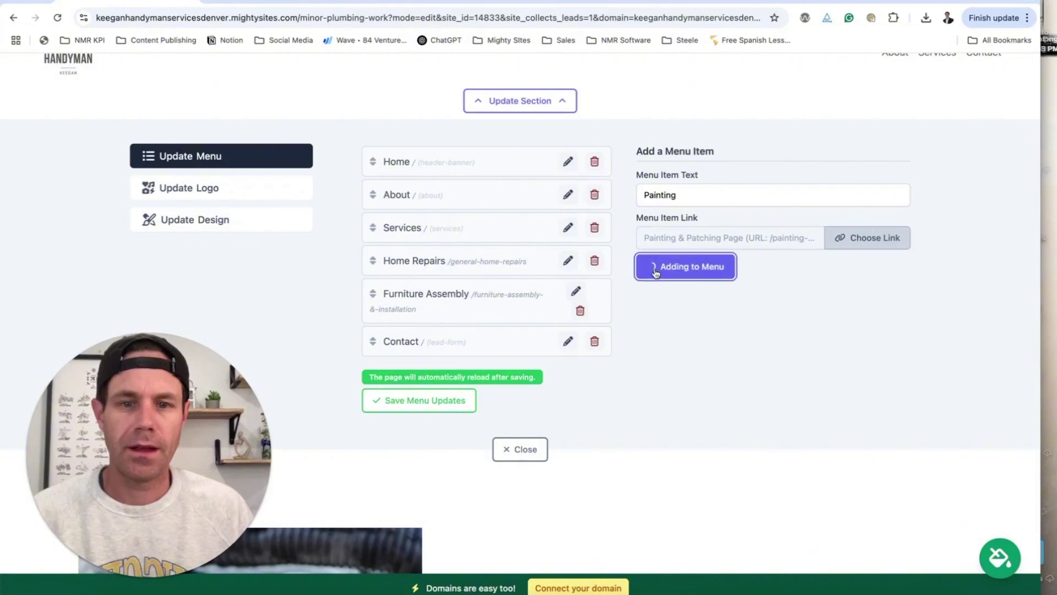
pyautogui.moveTo(370, 372); pyautogui.dragTo(372, 296)
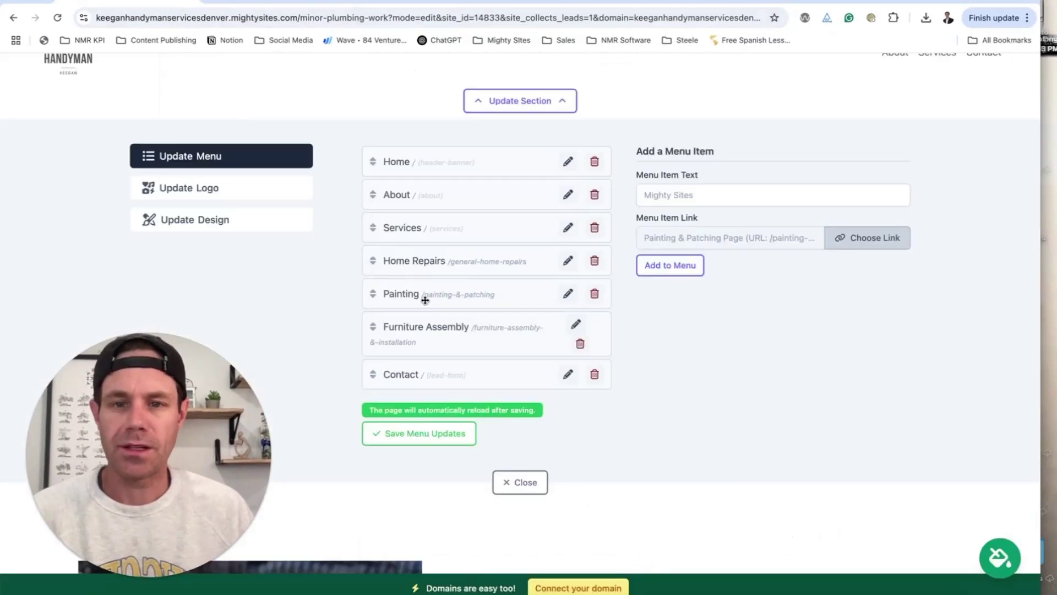
pyautogui.moveTo(380, 302); pyautogui.dragTo(376, 340)
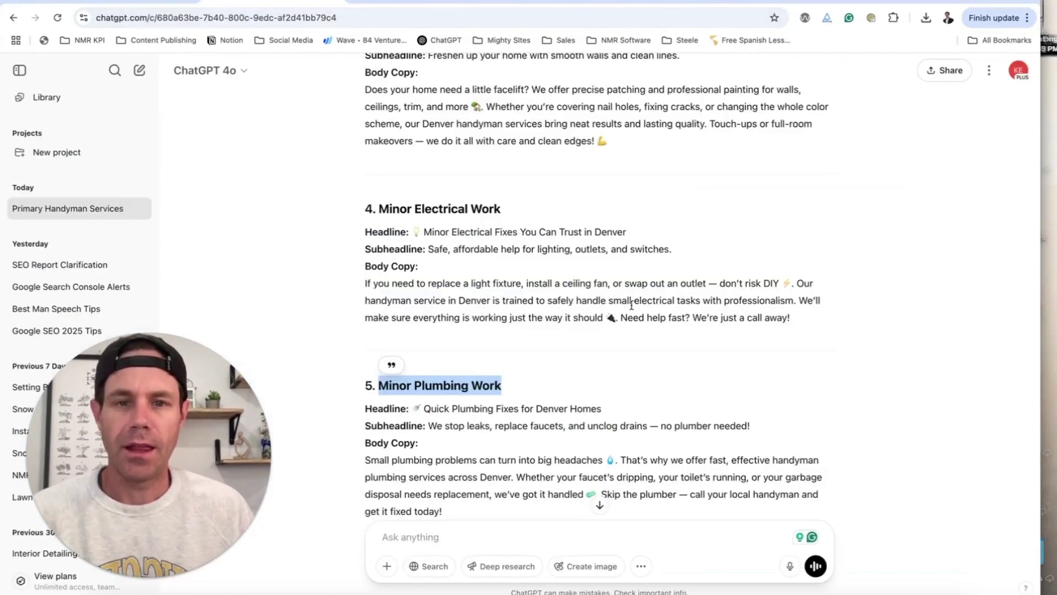
pyautogui.scroll(-3, 630, 308)
pyautogui.scroll(3, 630, 309)
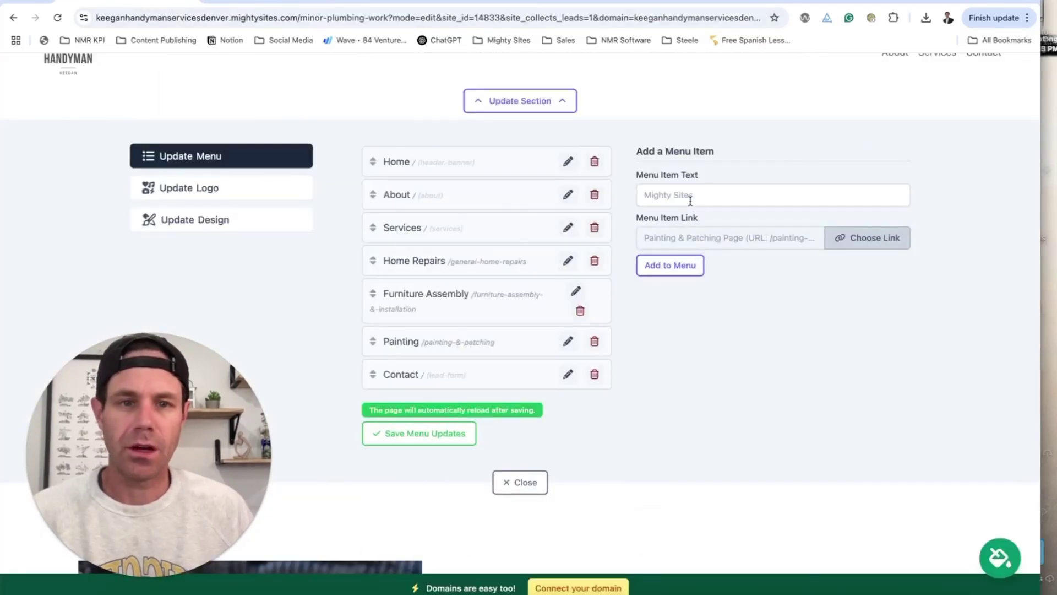
# - Add an Electrical menu item linked to the Minor Electrical Work page, after Painting
pyautogui.click(689, 198)
pyautogui.write('Electrical')
pyautogui.click(878, 240)
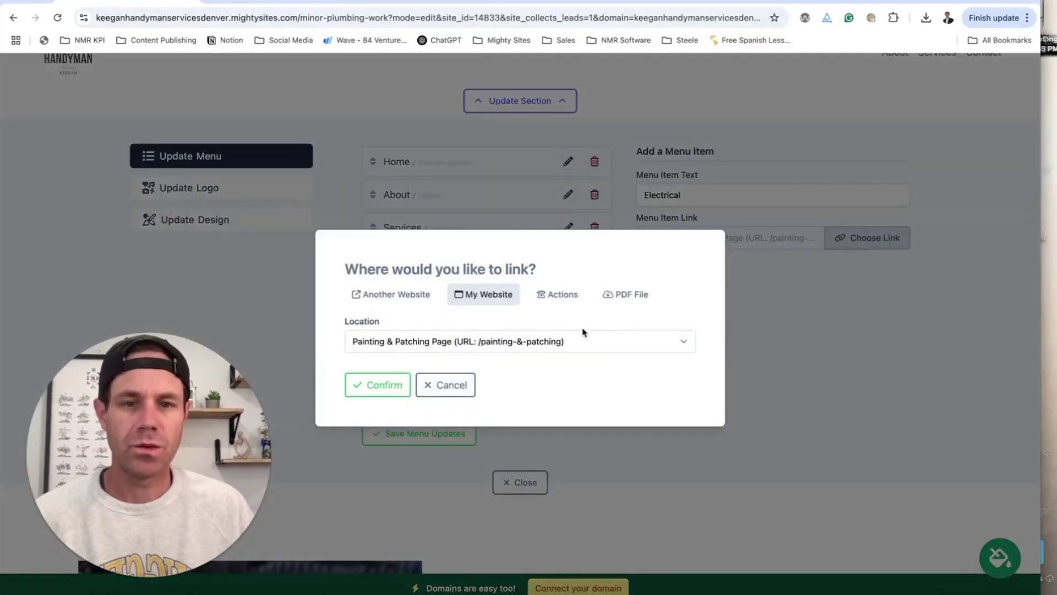
pyautogui.click(589, 342)
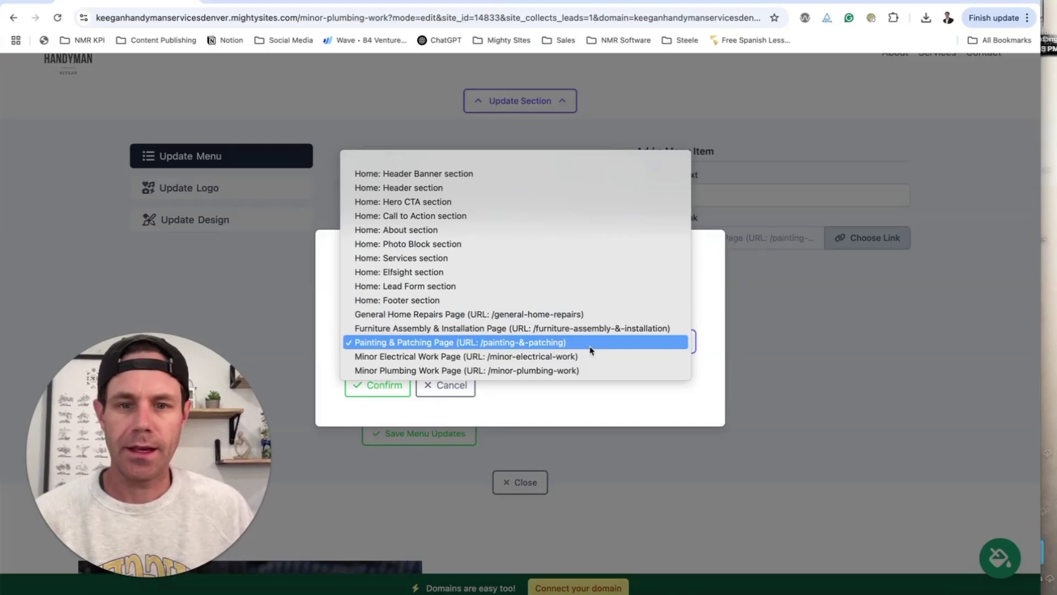
pyautogui.click(557, 357)
pyautogui.click(374, 384)
pyautogui.click(670, 266)
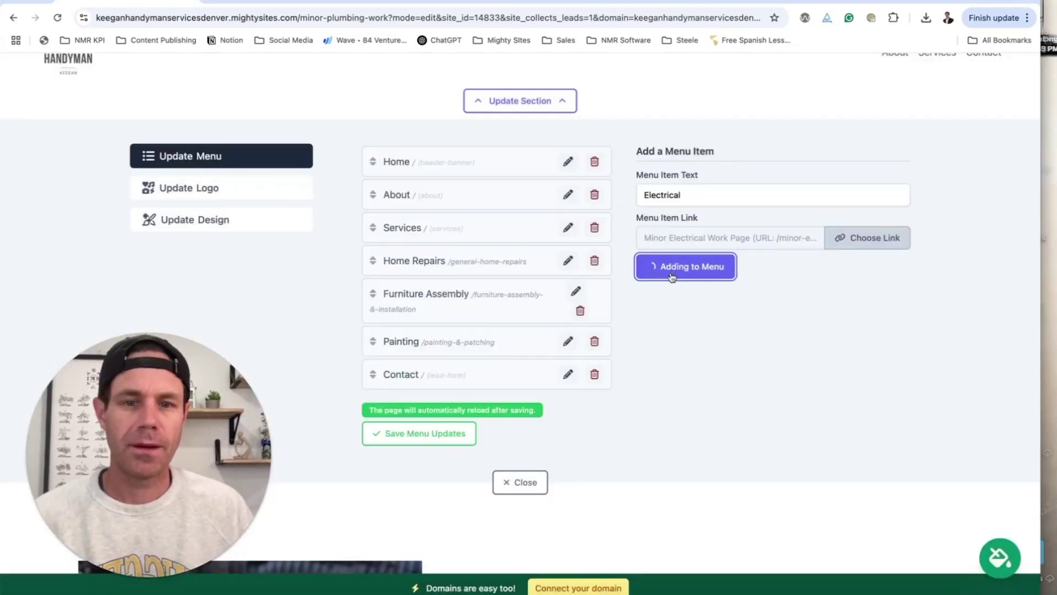
pyautogui.moveTo(380, 405)
pyautogui.mouseDown()
pyautogui.moveTo(384, 345)
pyautogui.moveTo(383, 375)
pyautogui.mouseUp()
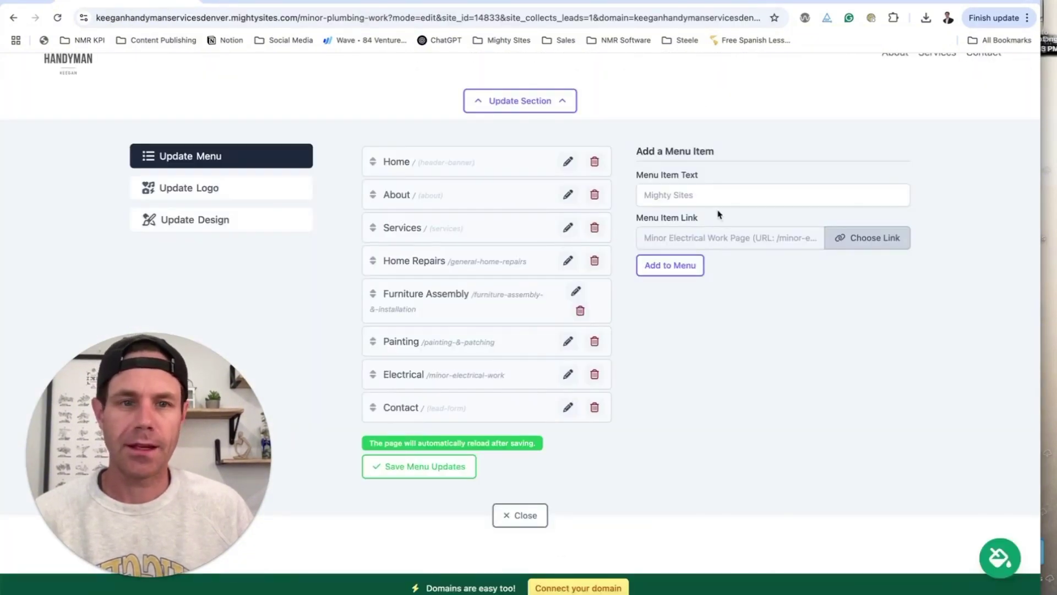
# - Add a Plumbing item linked to Minor Plumbing Work before Contact, and save the menu
pyautogui.click(707, 194)
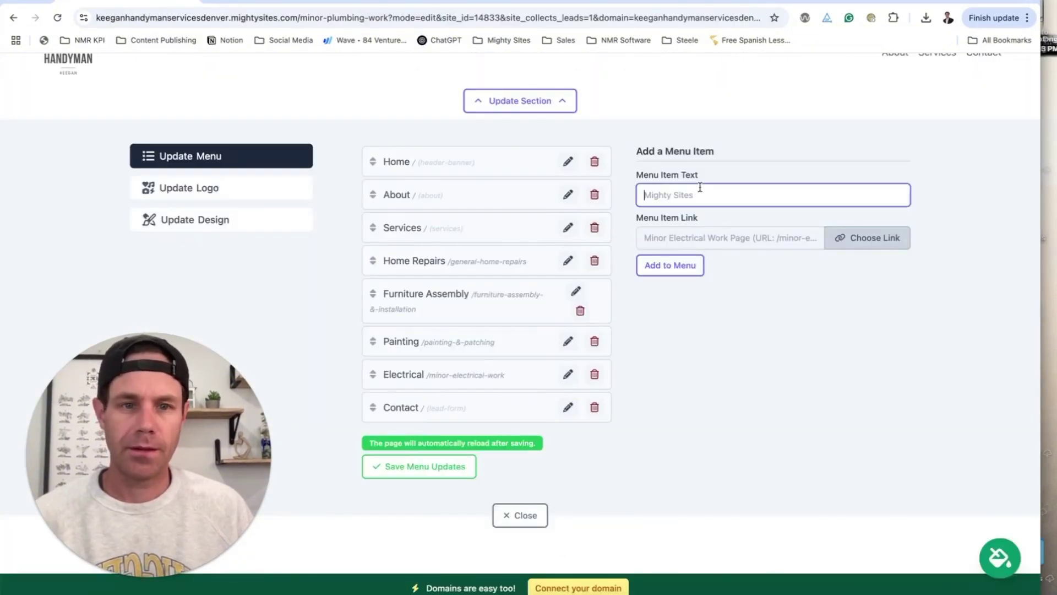
pyautogui.write('Plumbing')
pyautogui.click(869, 238)
pyautogui.click(511, 342)
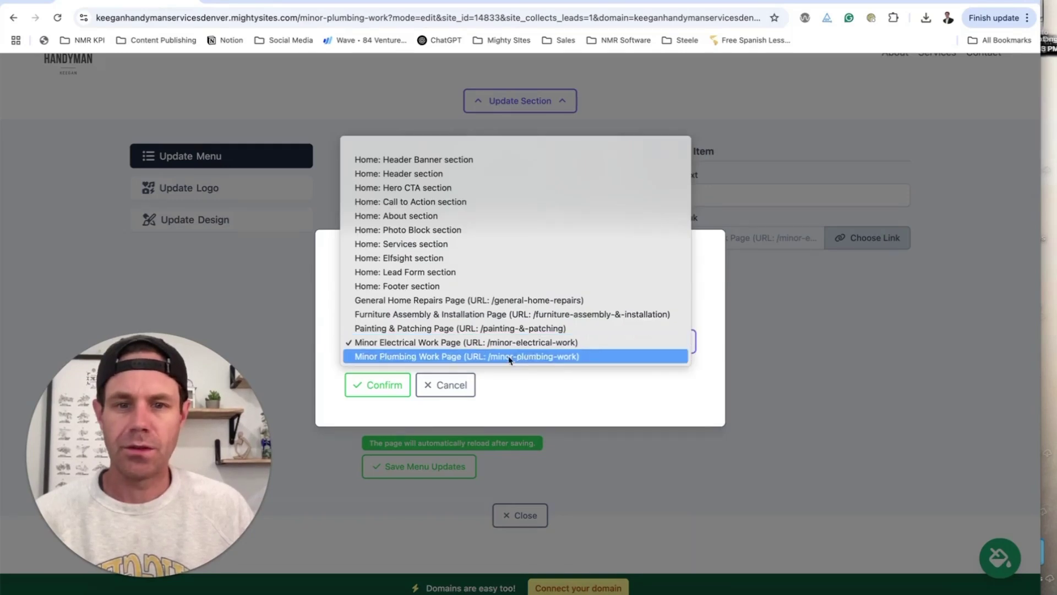
pyautogui.click(512, 358)
pyautogui.click(384, 385)
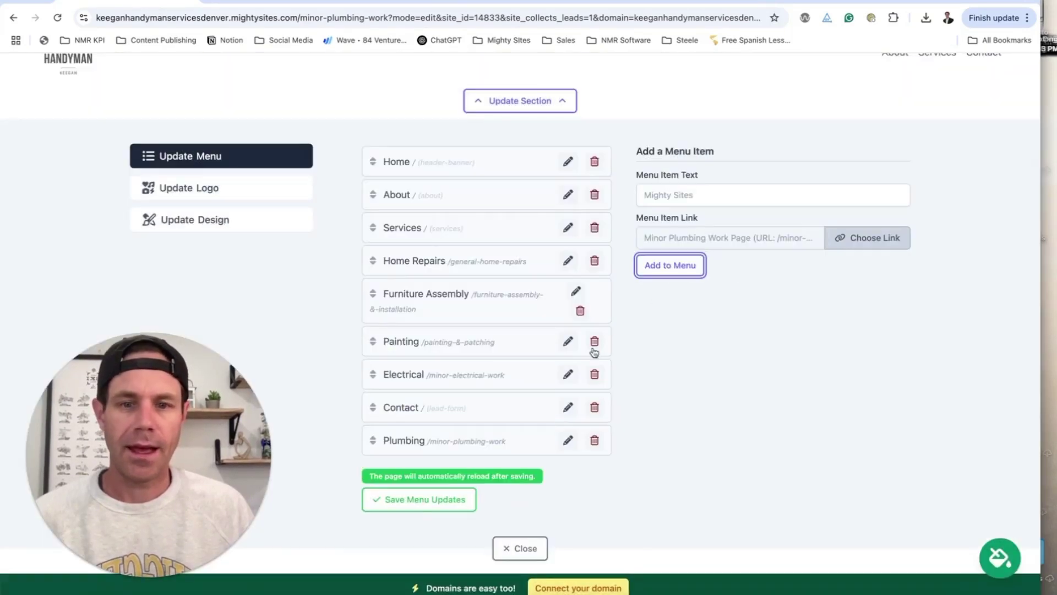
pyautogui.moveTo(387, 446); pyautogui.dragTo(425, 427)
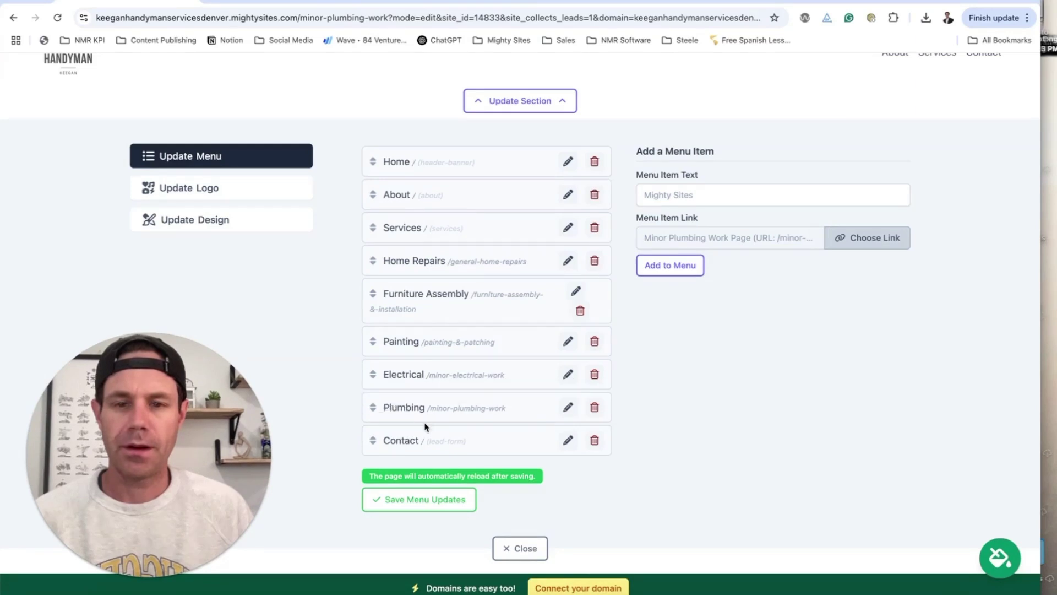
pyautogui.click(432, 502)
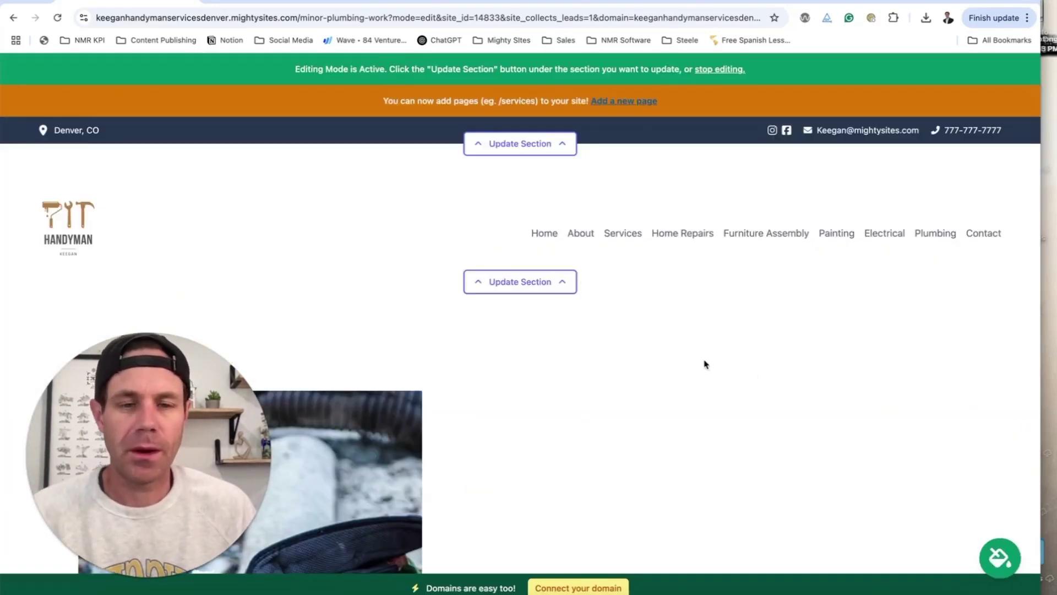
# - Open the General Home Repairs section's content editor showing empty Title, Subtitle and Copy fields
pyautogui.scroll(-4, 637, 374)
pyautogui.scroll(3, 637, 374)
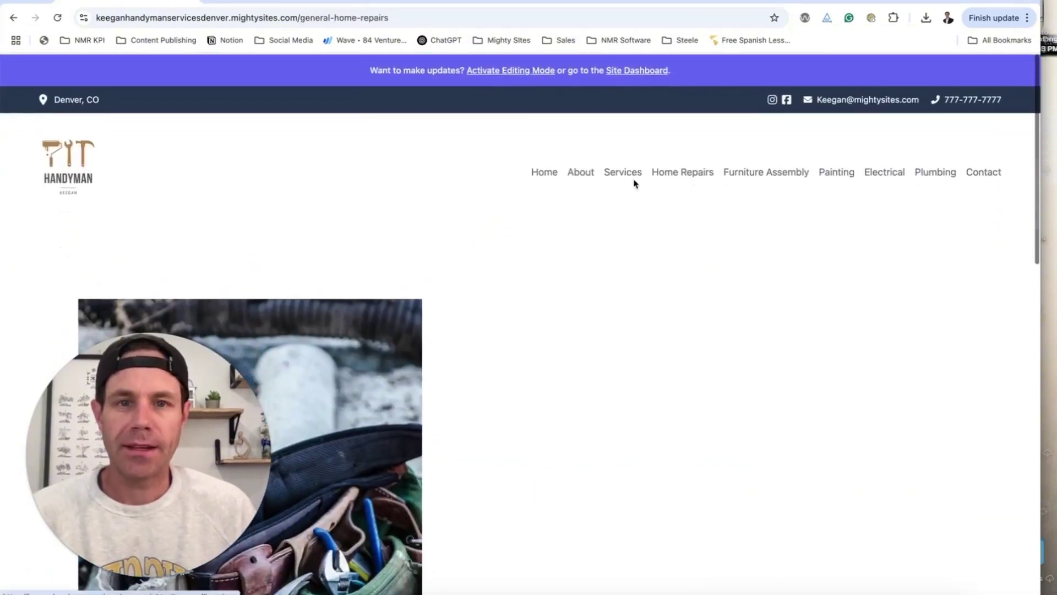
pyautogui.scroll(-12, 715, 279)
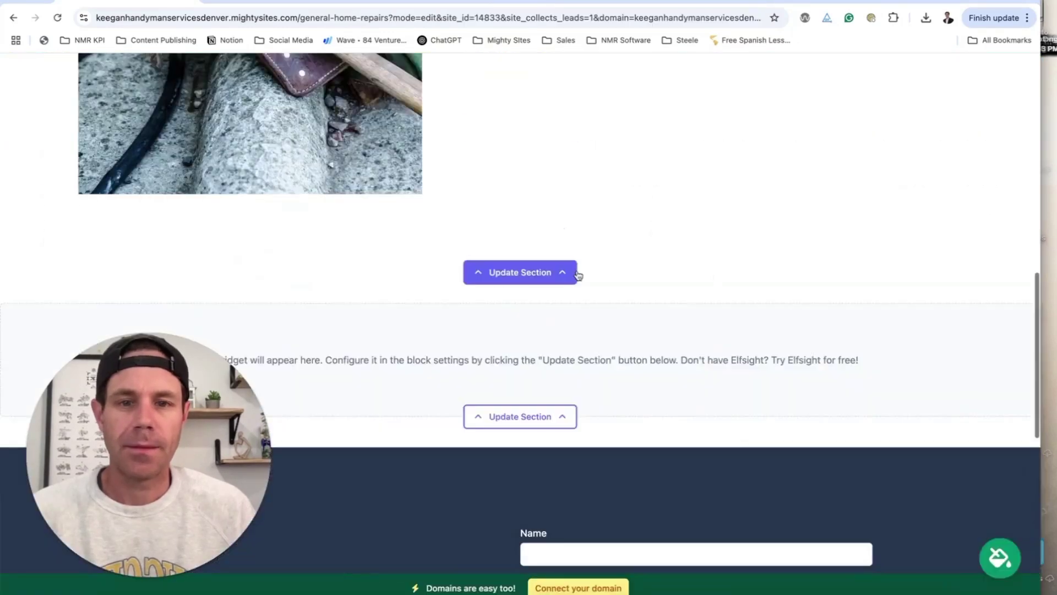
pyautogui.click(569, 281)
pyautogui.scroll(-2, 576, 282)
pyautogui.scroll(8, 334, 208)
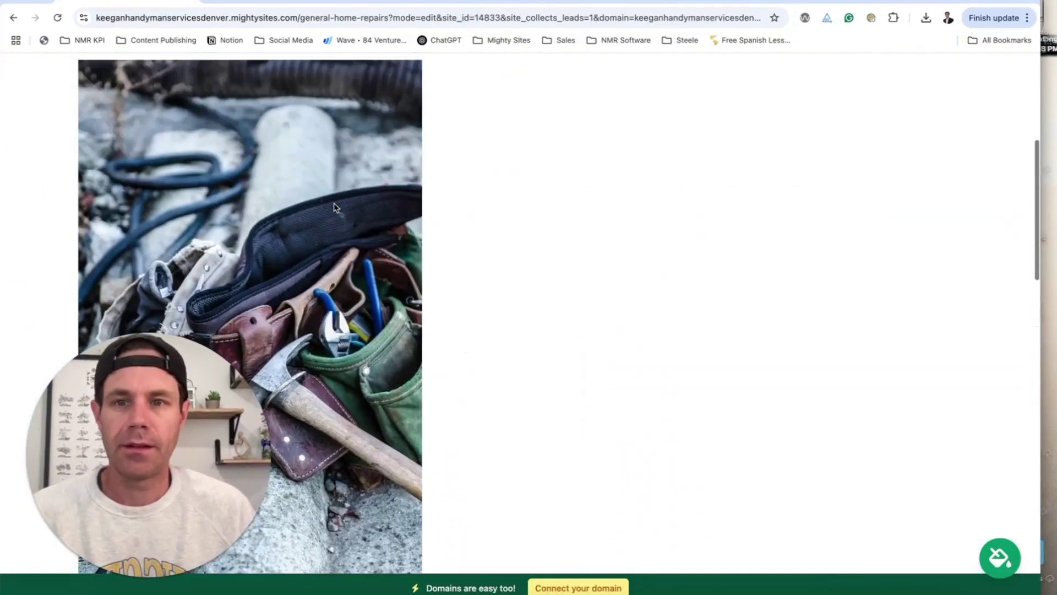
pyautogui.scroll(-10, 334, 208)
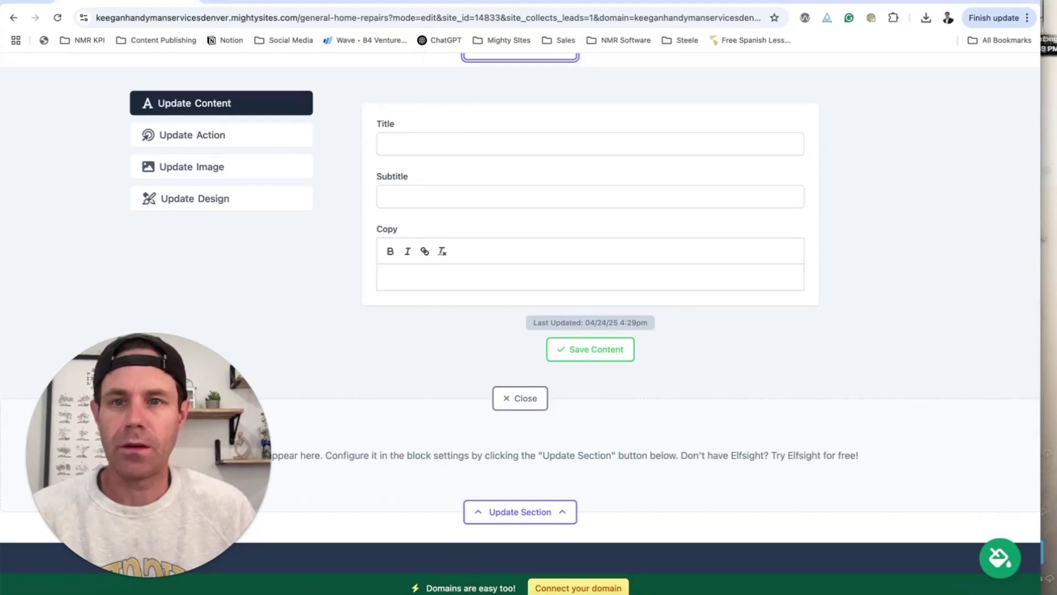
# - Paste ChatGPT's 'Reliable Home Repair Services' headline into the section's Title field
pyautogui.hotkey('ctrl', 'Tab')
pyautogui.scroll(10, 501, 187)
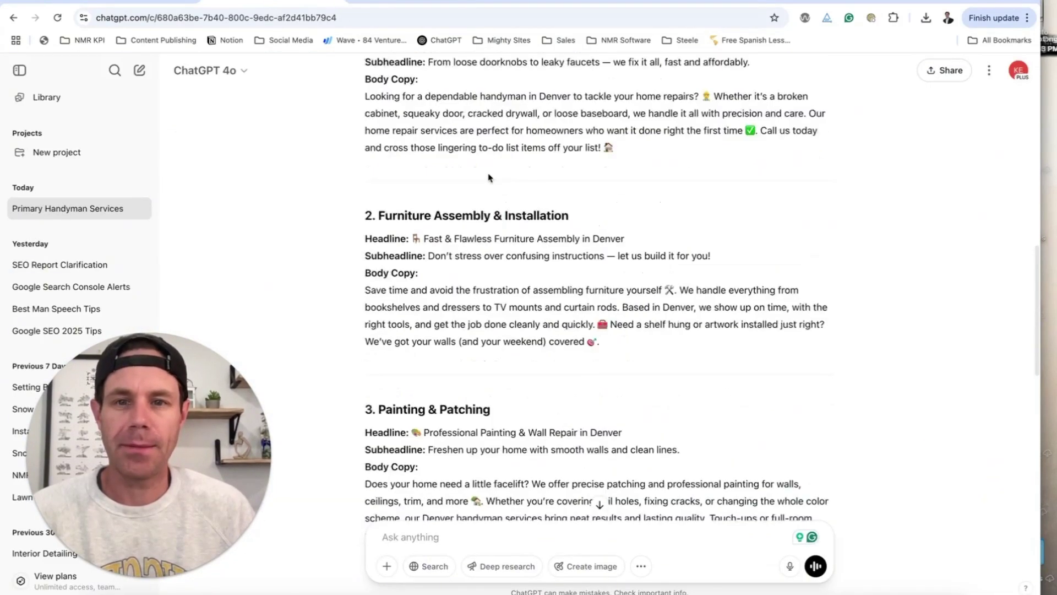
pyautogui.moveTo(604, 219); pyautogui.dragTo(416, 218)
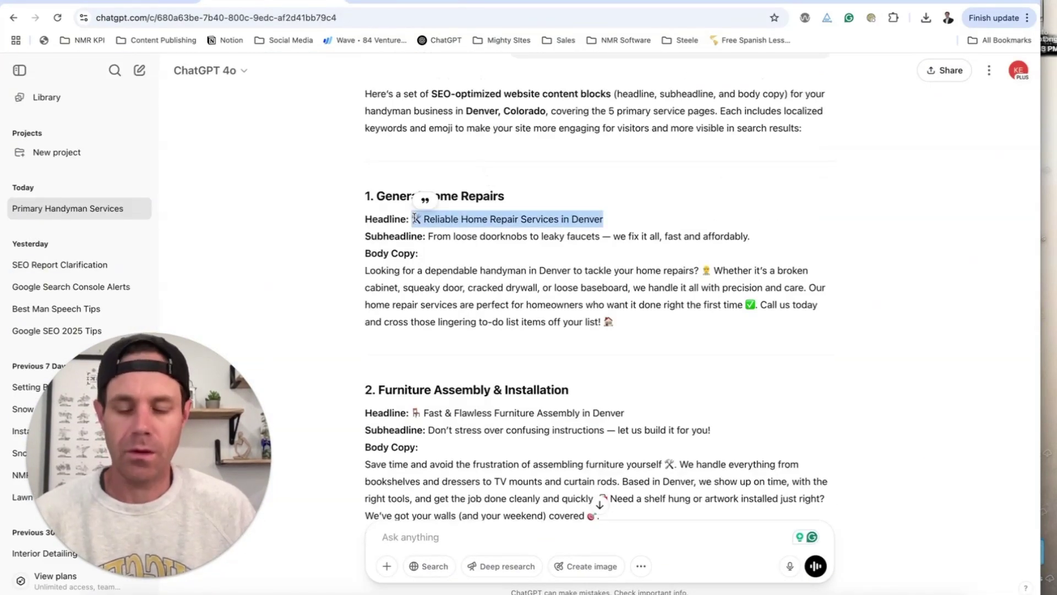
pyautogui.press('super+c')
pyautogui.hotkey('ctrl', 'shift', 'Tab')
pyautogui.click(415, 142)
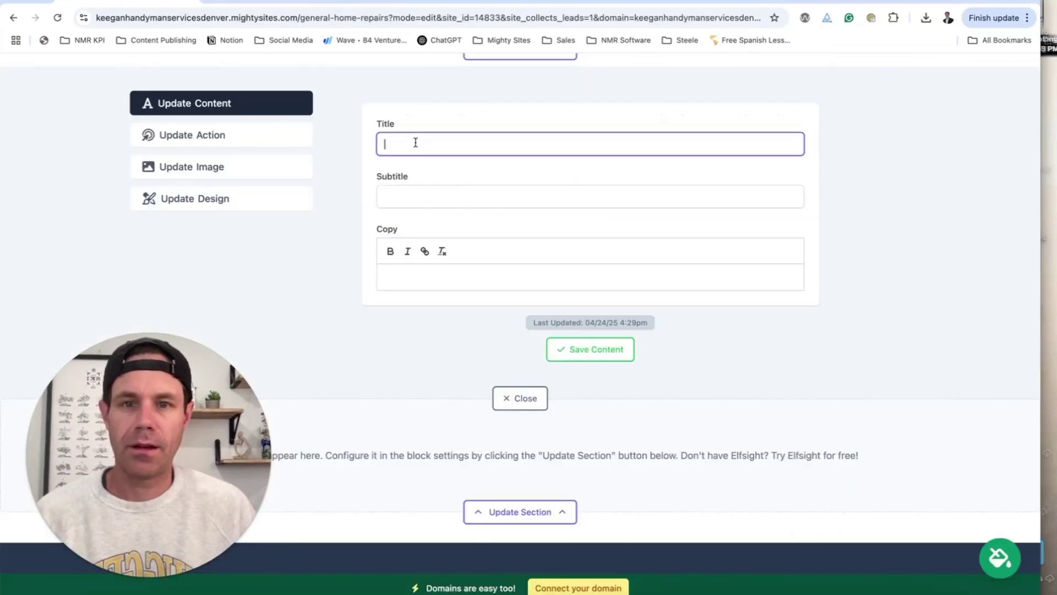
pyautogui.press('super+v')
# - Paste ChatGPT's General Home Repairs subheadline sentence into the Subtitle field
pyautogui.click(259, 6)
pyautogui.moveTo(429, 236); pyautogui.dragTo(752, 242)
pyautogui.press('super+c')
pyautogui.hotkey('ctrl', 'shift', 'Tab')
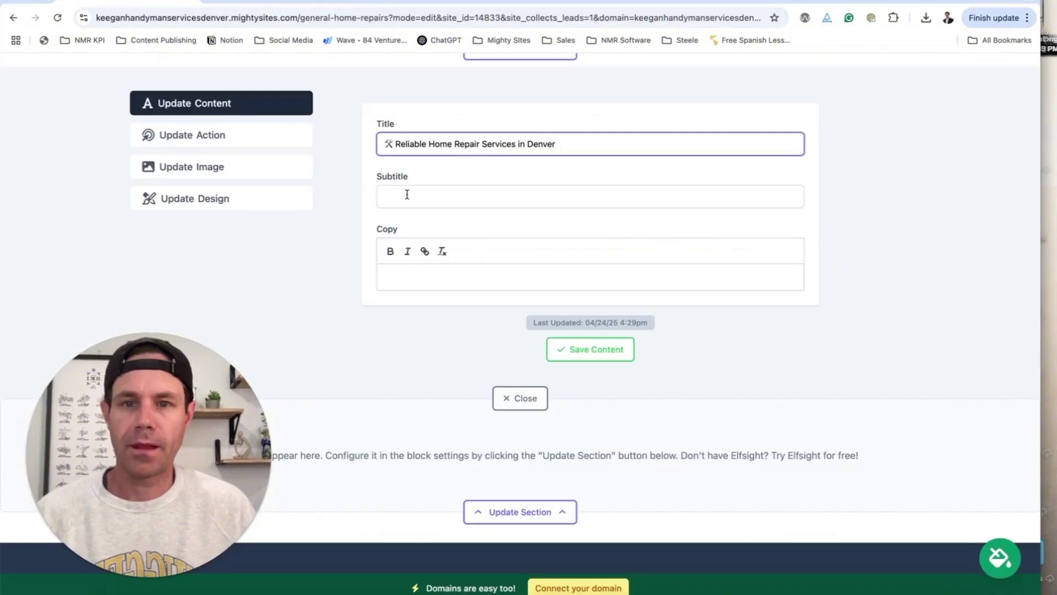
pyautogui.click(406, 194)
pyautogui.press('super+v')
# - Paste ChatGPT's General Home Repairs body paragraph into the Copy field and save the content
pyautogui.click(232, 1)
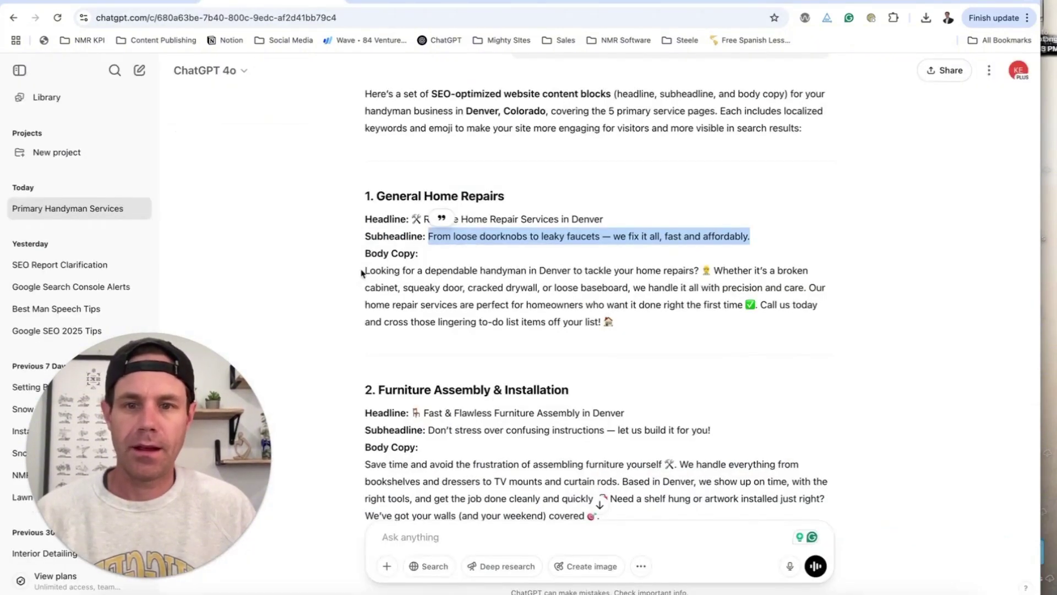
pyautogui.moveTo(364, 271); pyautogui.dragTo(672, 334)
pyautogui.press('super+c')
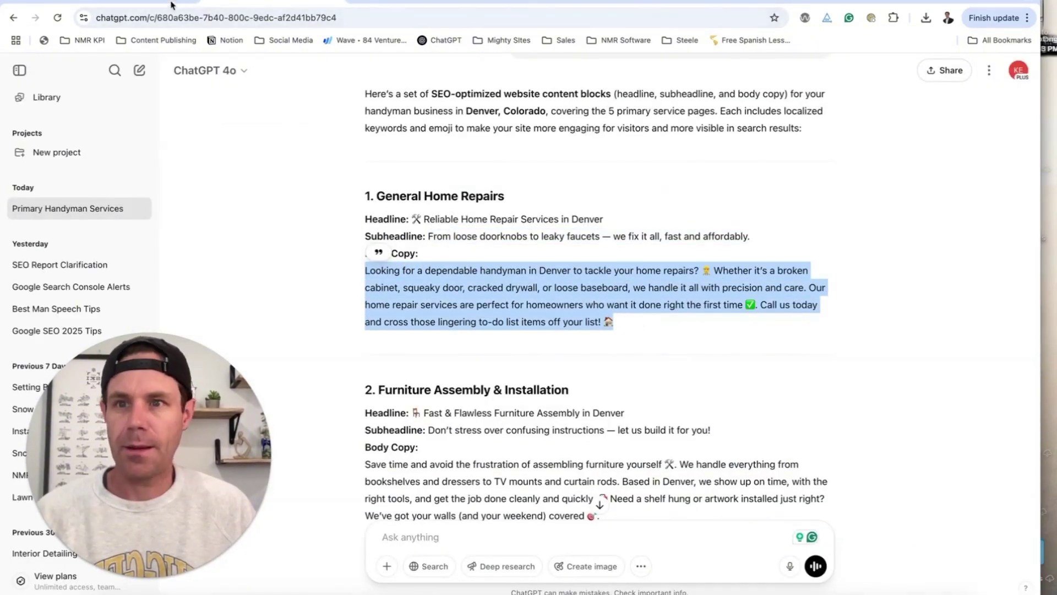
pyautogui.click(171, 3)
pyautogui.click(464, 286)
pyautogui.press('super+v')
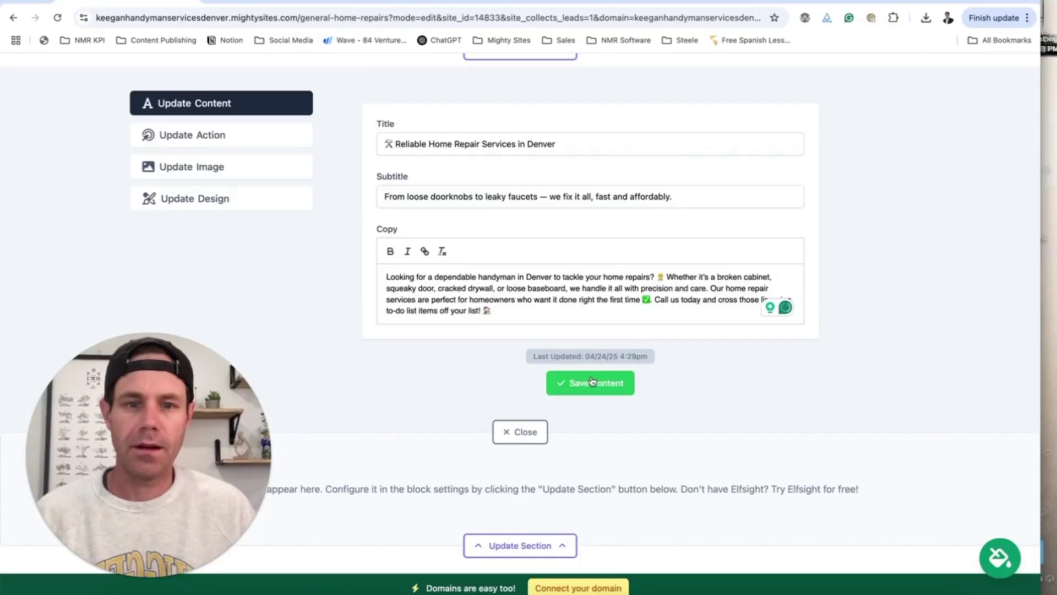
pyautogui.click(593, 381)
pyautogui.scroll(-4, 595, 375)
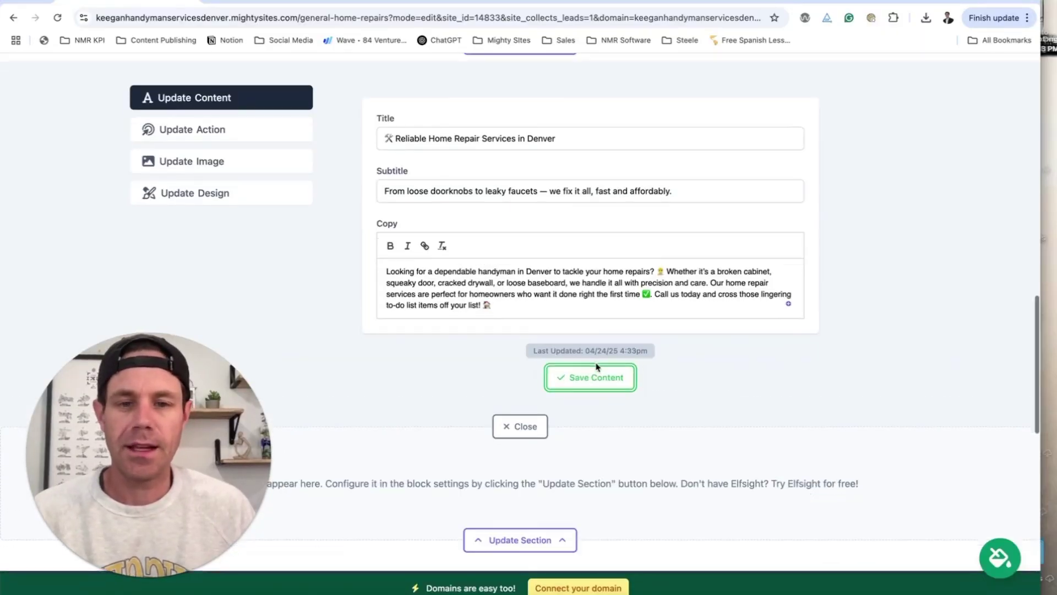
# - Paste Elfsight's Facebook Reviews embed code into the page's widget section, save it, and exit editing
pyautogui.click(559, 361)
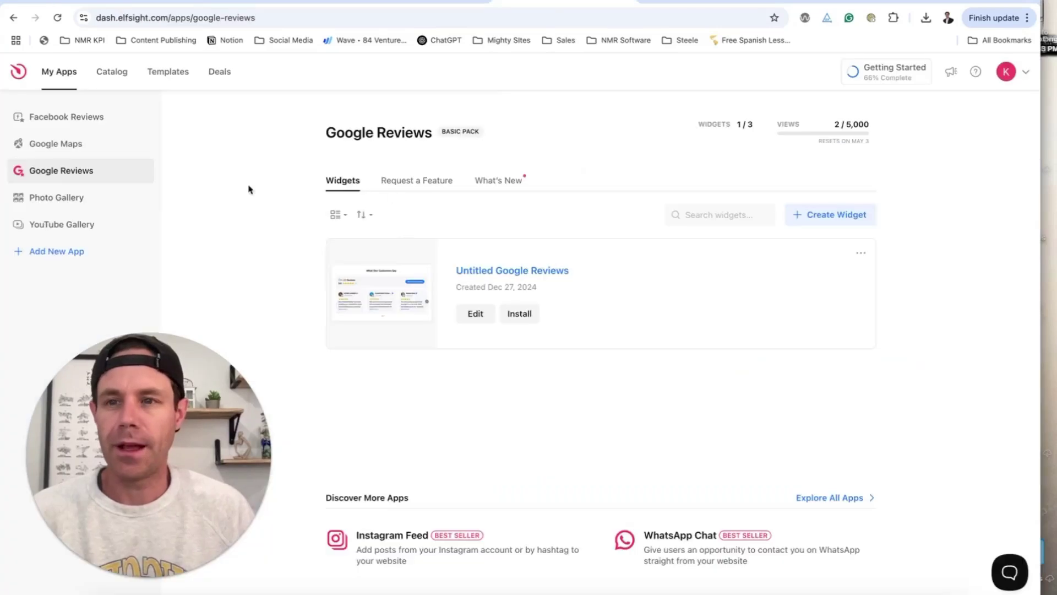
pyautogui.click(110, 122)
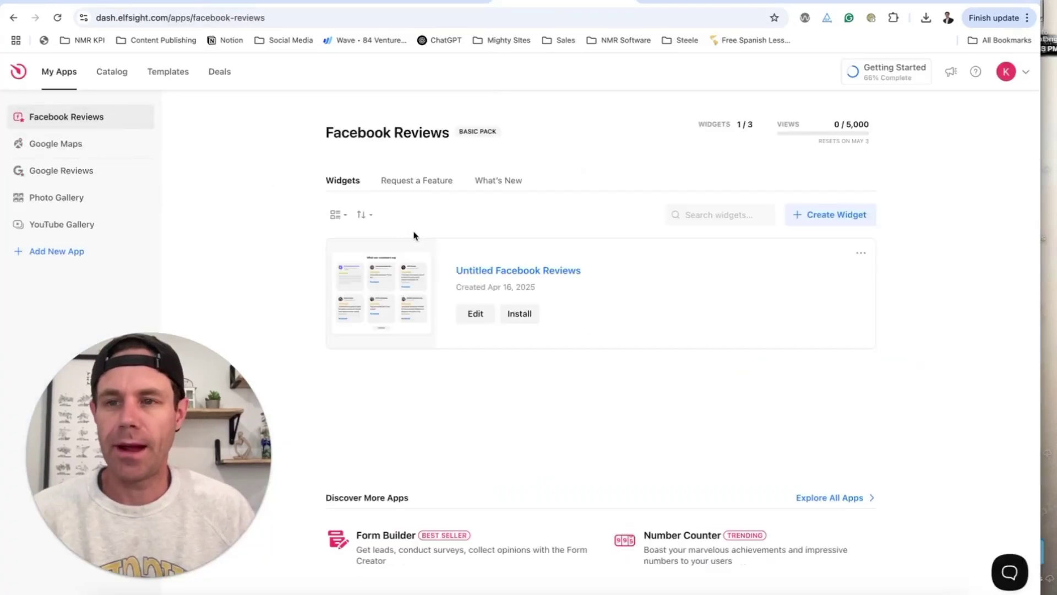
pyautogui.click(515, 319)
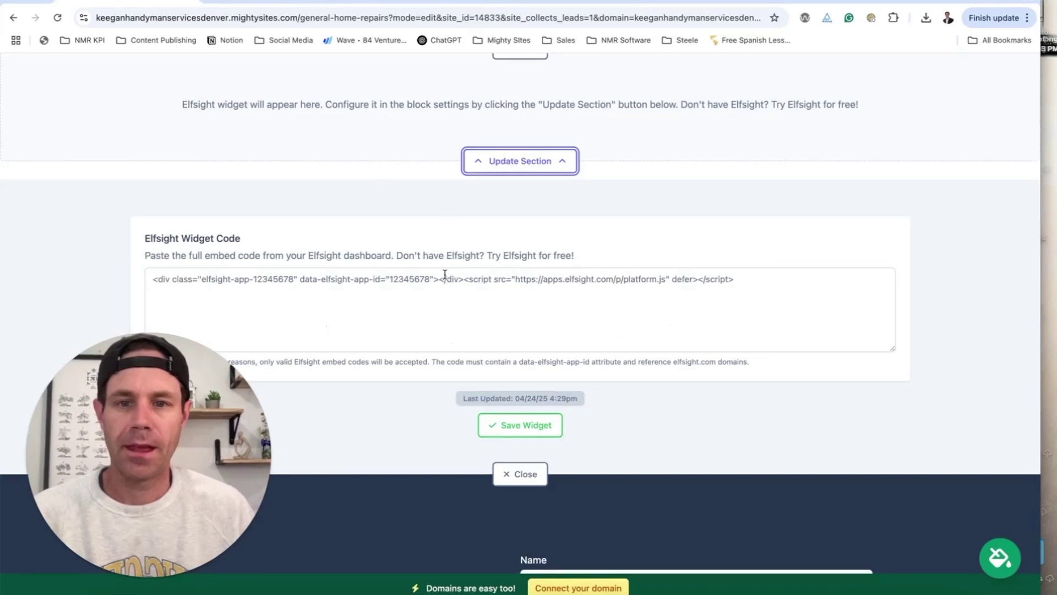
pyautogui.click(445, 274)
pyautogui.press('super+v')
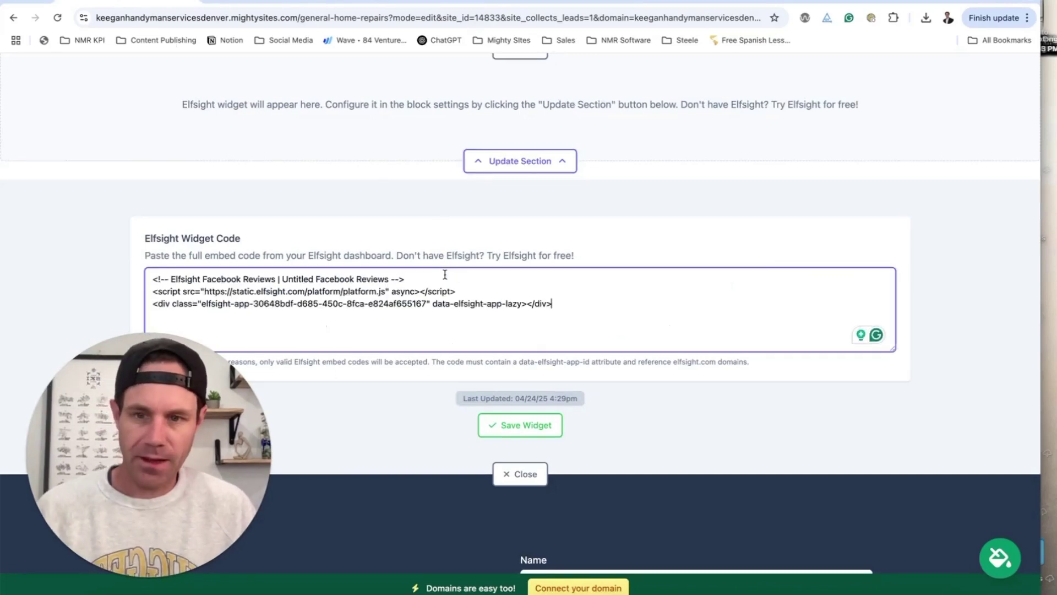
pyautogui.click(532, 425)
pyautogui.scroll(-2, 525, 426)
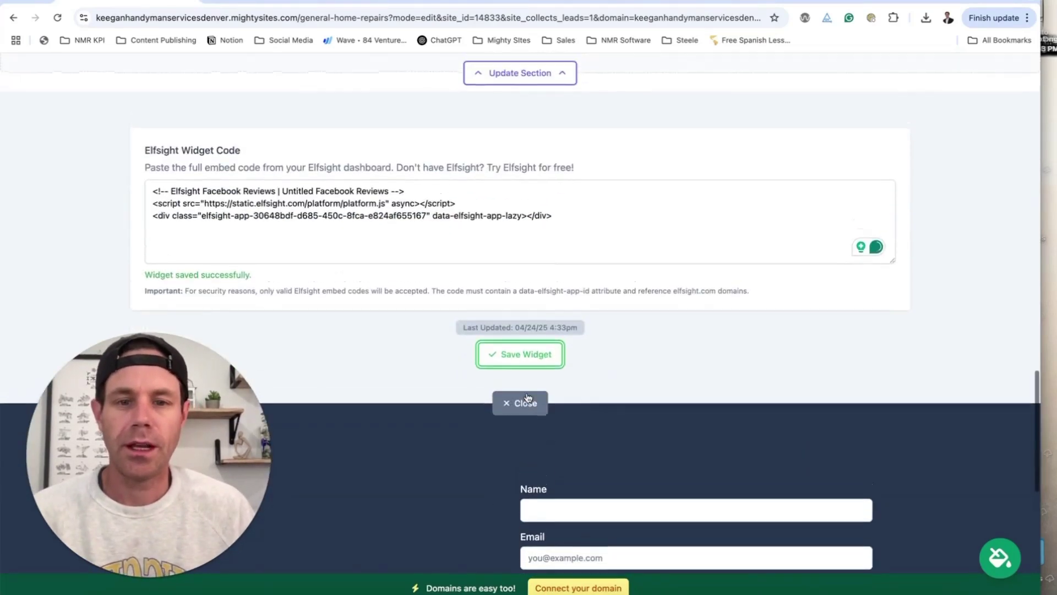
pyautogui.click(526, 410)
pyautogui.scroll(5, 578, 451)
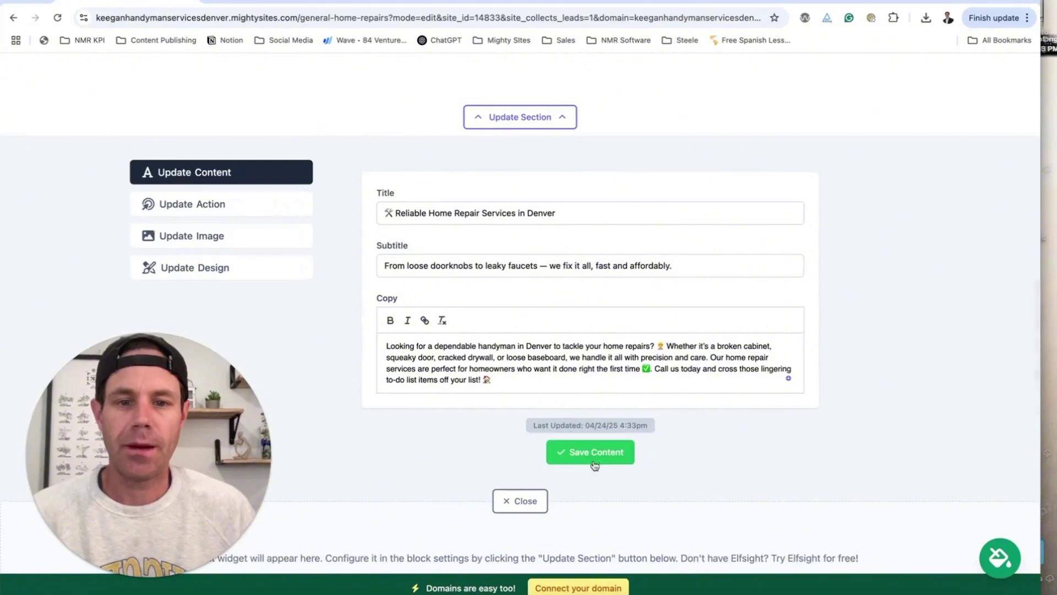
pyautogui.click(532, 502)
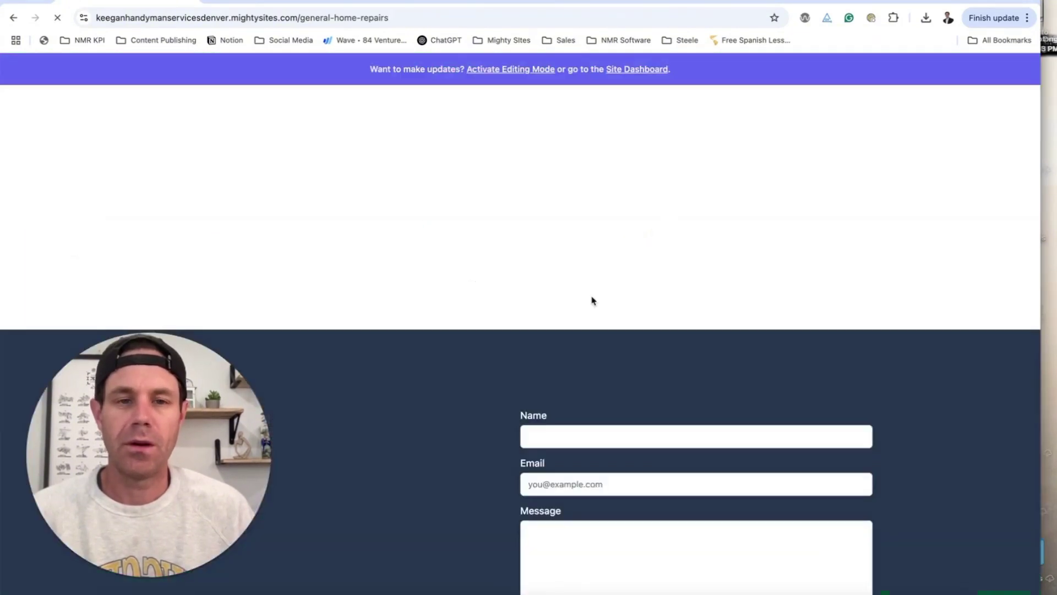
# - Scroll the live General Home Repairs page to check the new copy and Facebook reviews
pyautogui.scroll(-4, 592, 297)
pyautogui.scroll(-10, 592, 298)
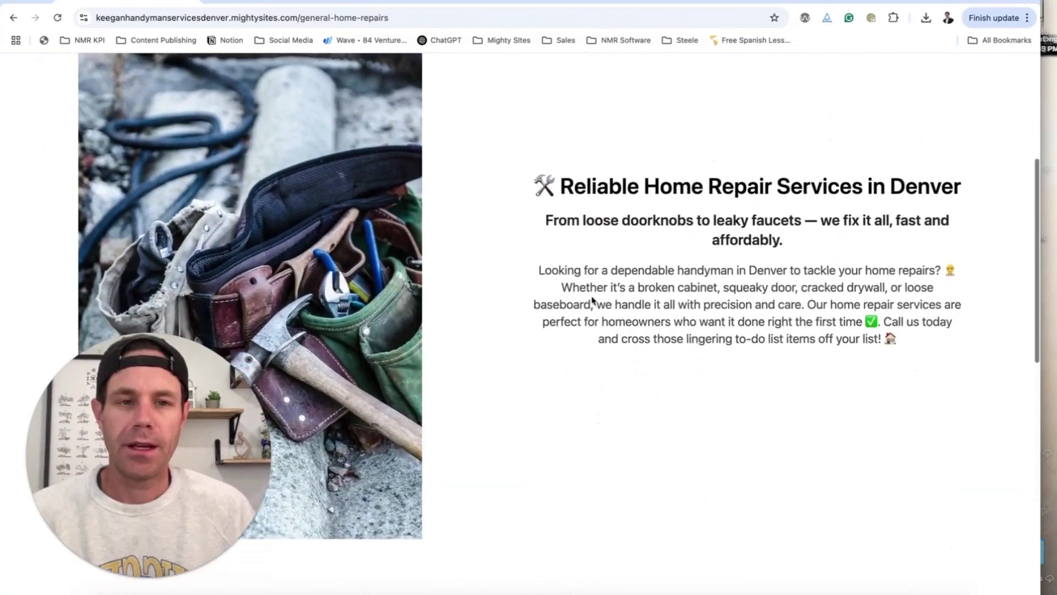
pyautogui.scroll(-10, 592, 300)
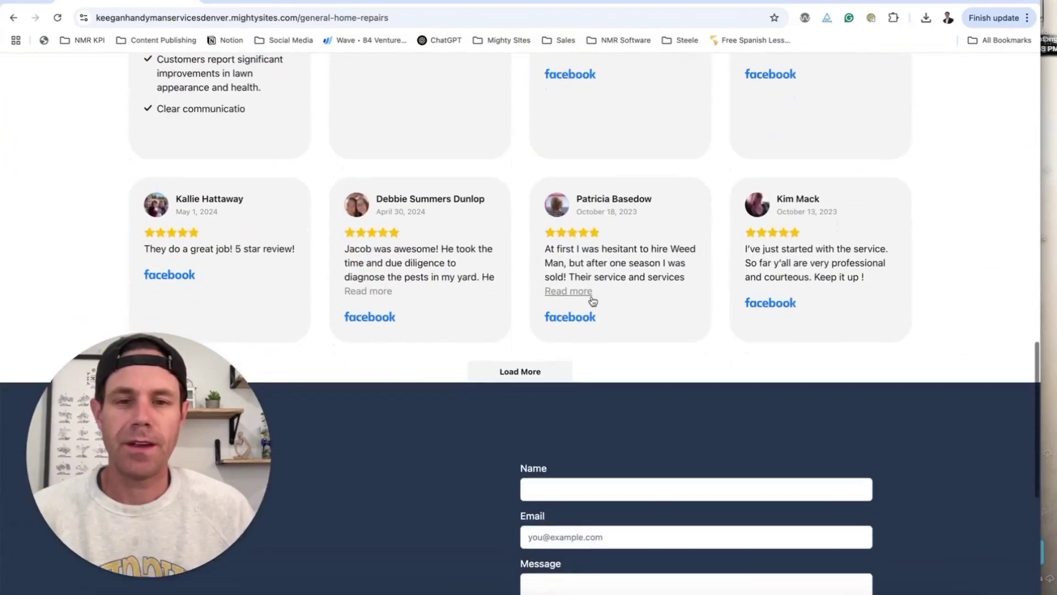
pyautogui.scroll(20, 588, 301)
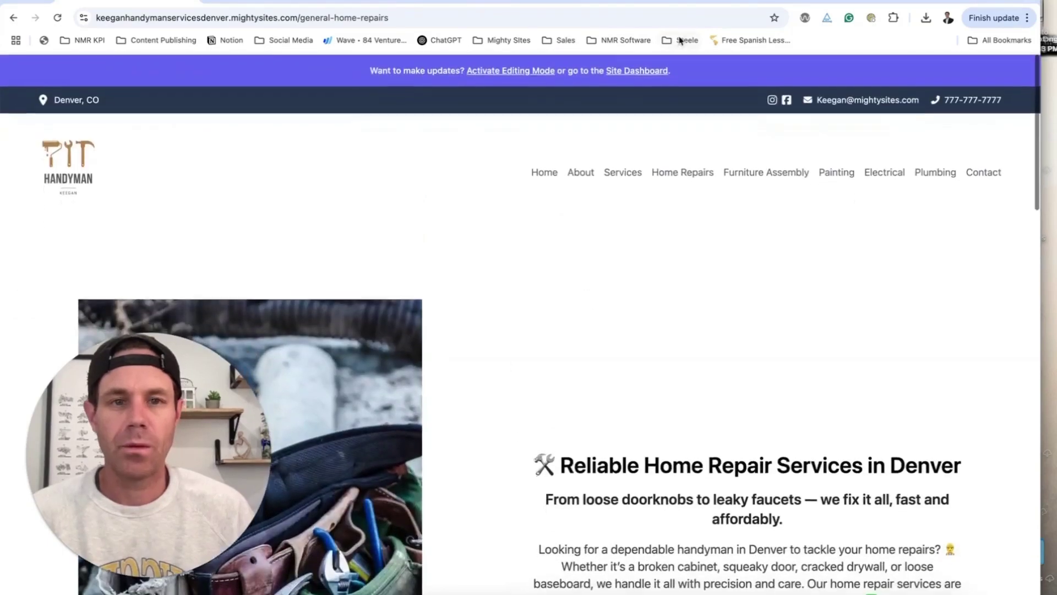
pyautogui.scroll(-15, 651, 173)
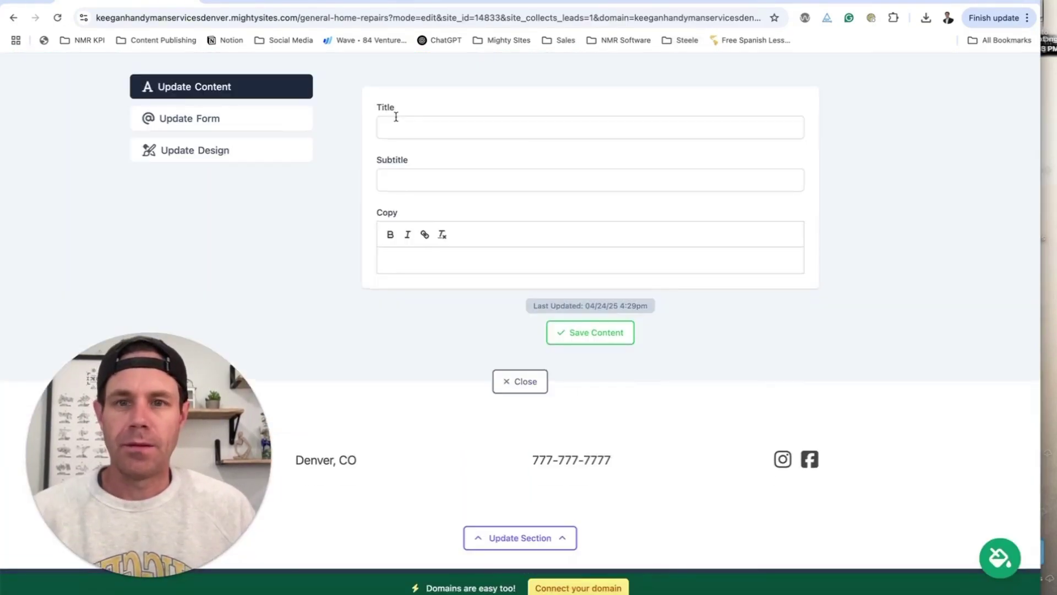
# - Title the contact section 'Get in Touch' and close its section editor
pyautogui.write('Touch')
pyautogui.click(437, 180)
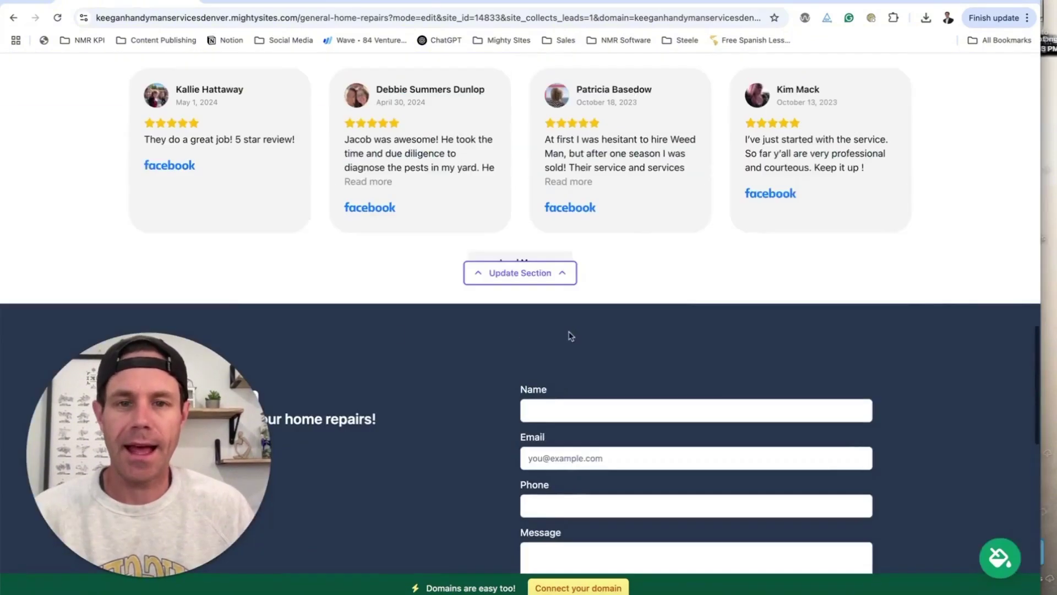
pyautogui.scroll(-8, 266, 296)
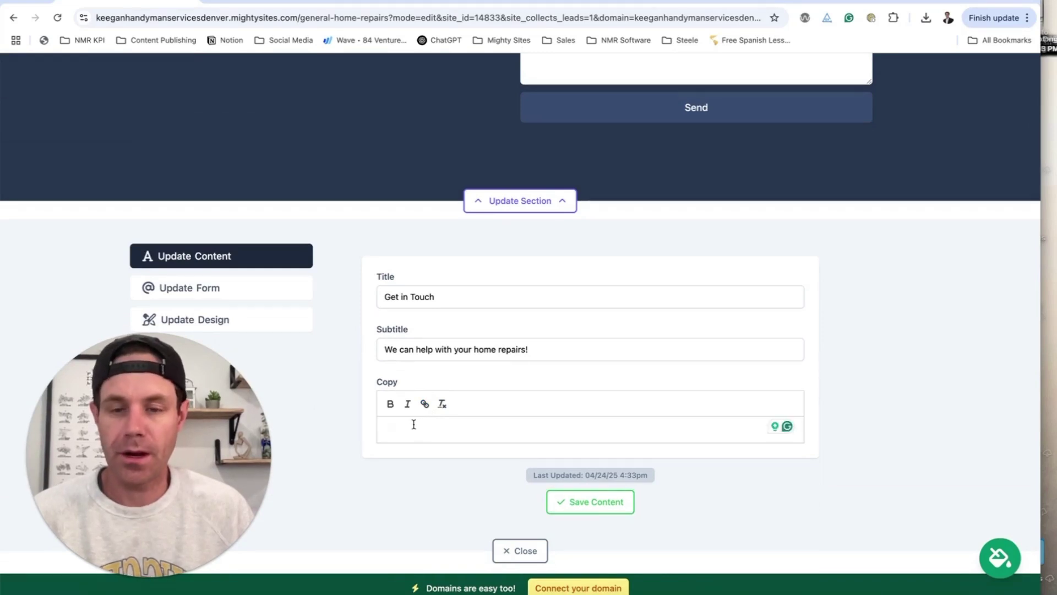
pyautogui.scroll(-3, 421, 425)
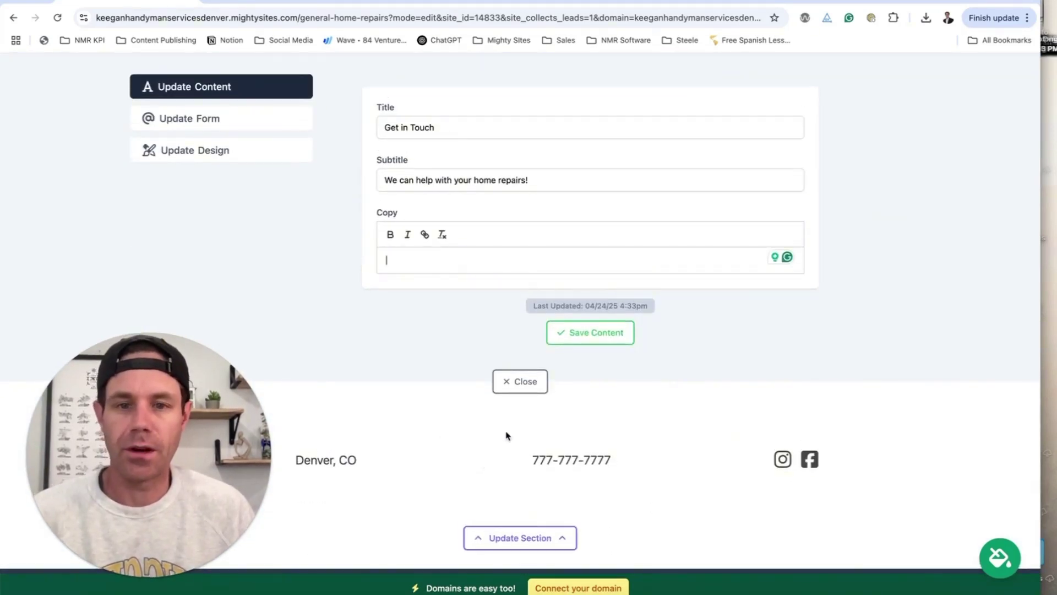
pyautogui.click(540, 392)
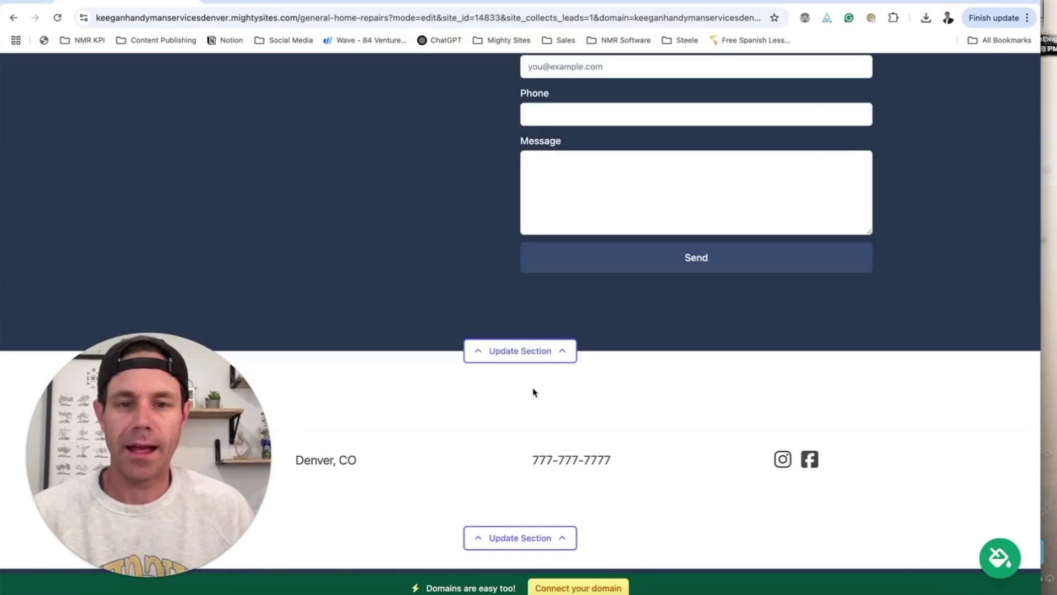
pyautogui.scroll(15, 533, 388)
pyautogui.scroll(5, 533, 390)
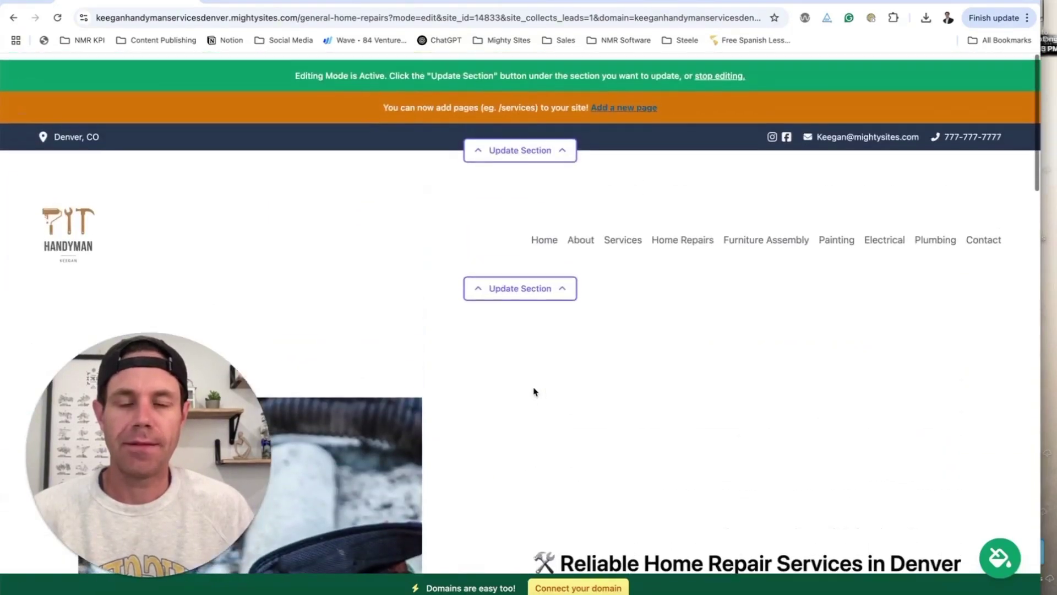
pyautogui.scroll(-2, 503, 394)
pyautogui.scroll(-8, 502, 394)
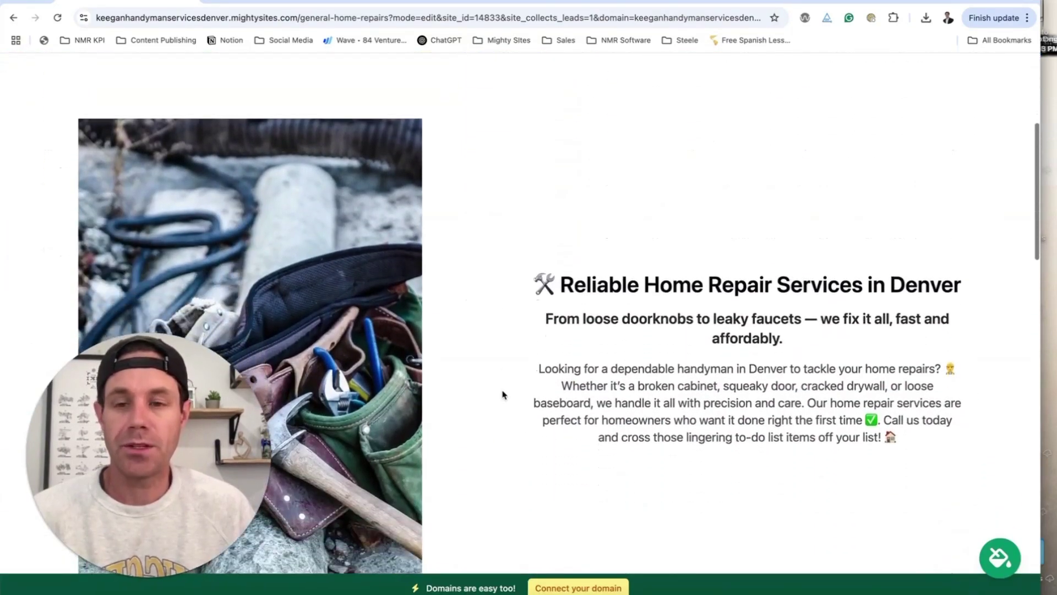
pyautogui.scroll(10, 502, 394)
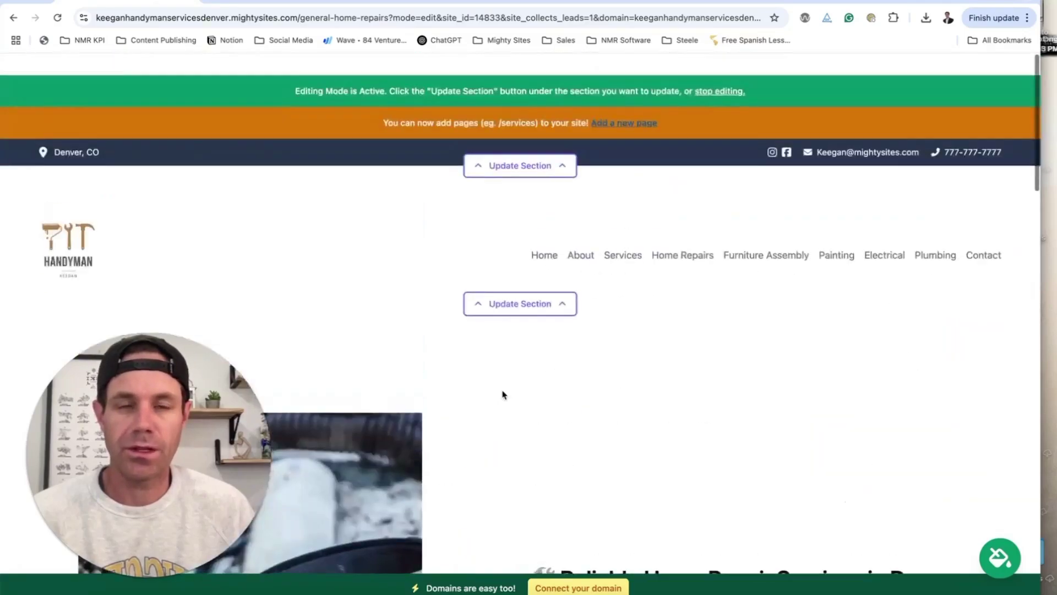
pyautogui.scroll(-1, 647, 182)
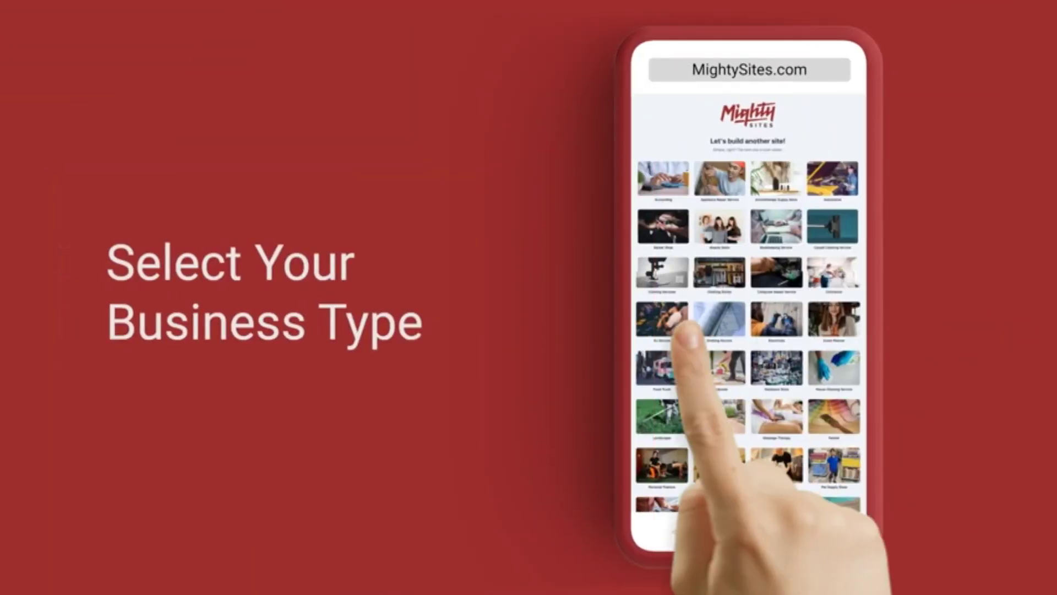